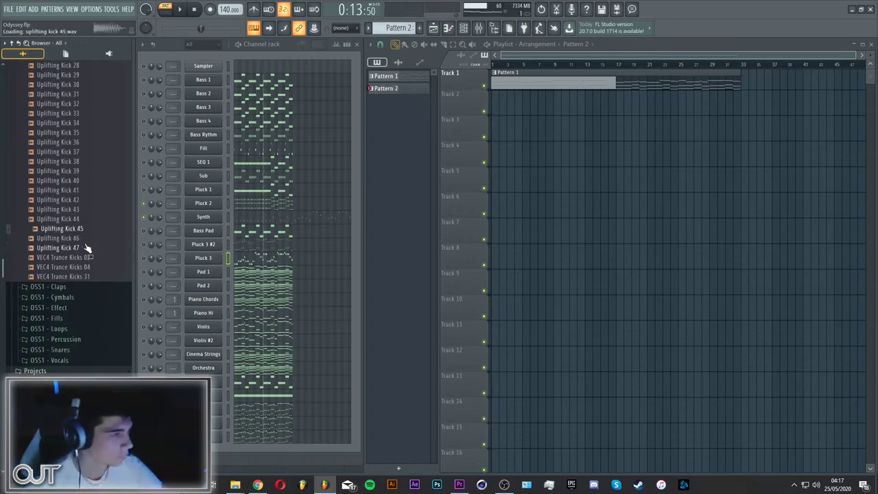
Audition and compare the kick samples Uplifting Kick 40 to 46 in the sample browser
key(Up)
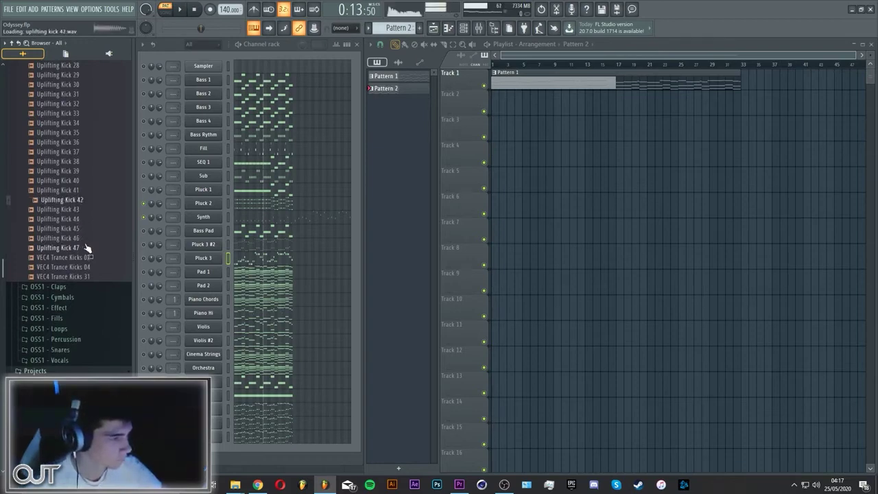
key(Down)
click(81, 238)
click(80, 230)
click(82, 238)
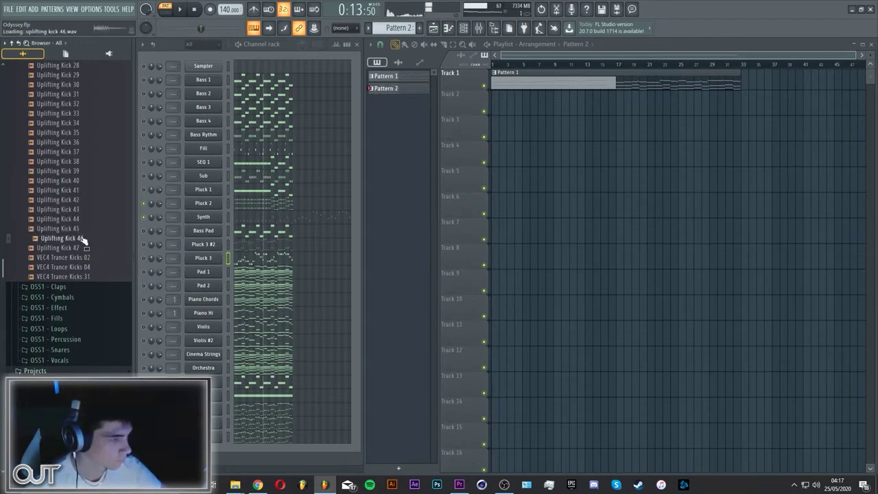
key(Up)
key(Up)
key(Up)
key(Up)
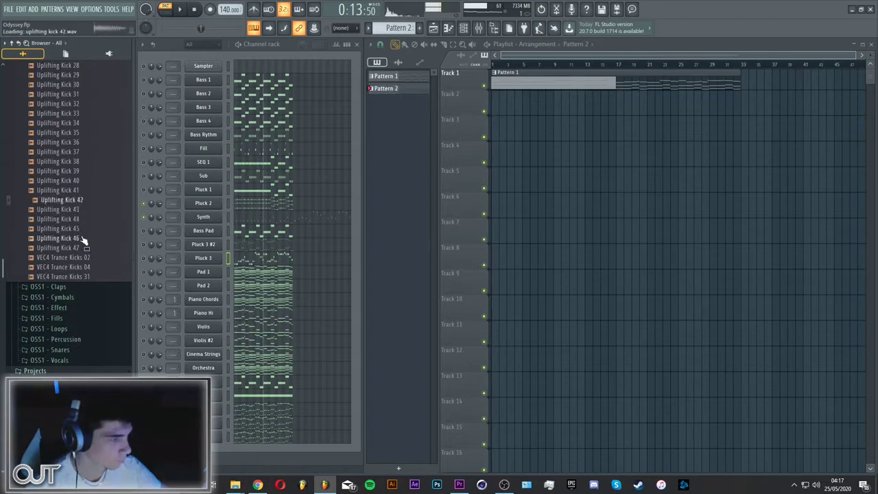
key(Down)
key(Up)
key(Up)
key(Up)
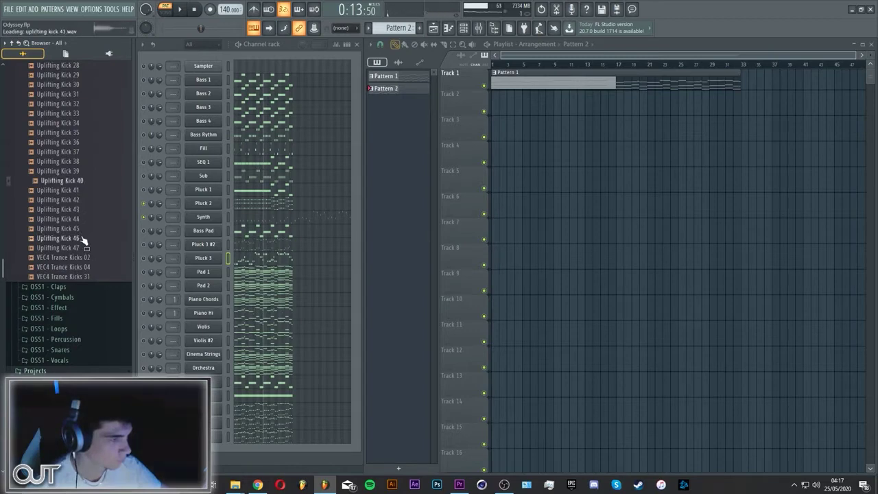
key(Down)
key(Down)
key(Down)
key(Up)
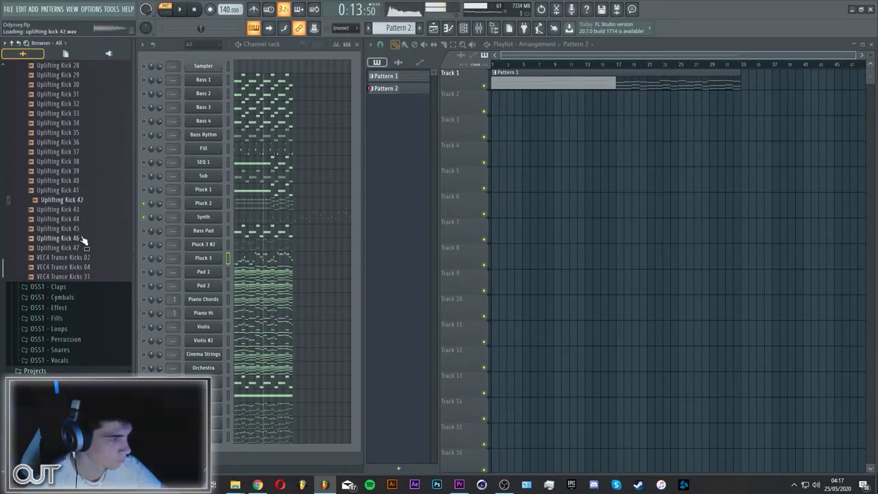
Audition the Uplifting Kick samples in descending order from 41 down to 30
key(Up)
key(Up)
key(Up)
key(Up)
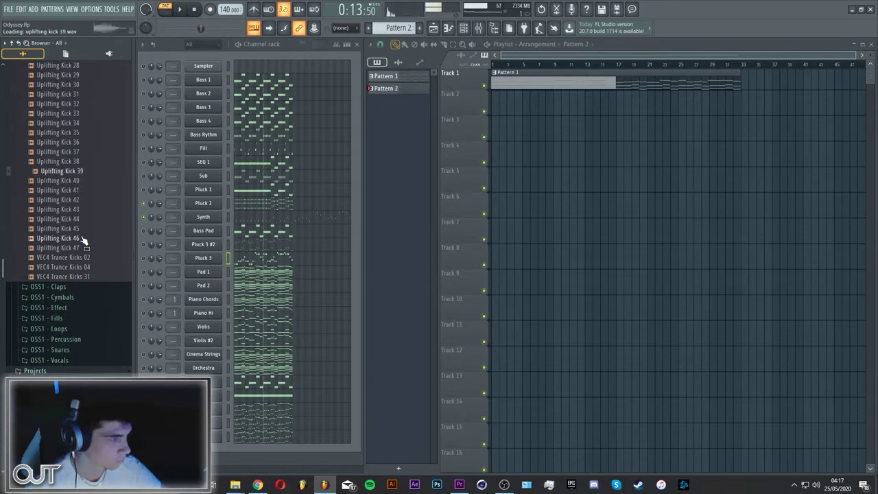
key(Up)
key(Up)
key(Up)
key(Up)
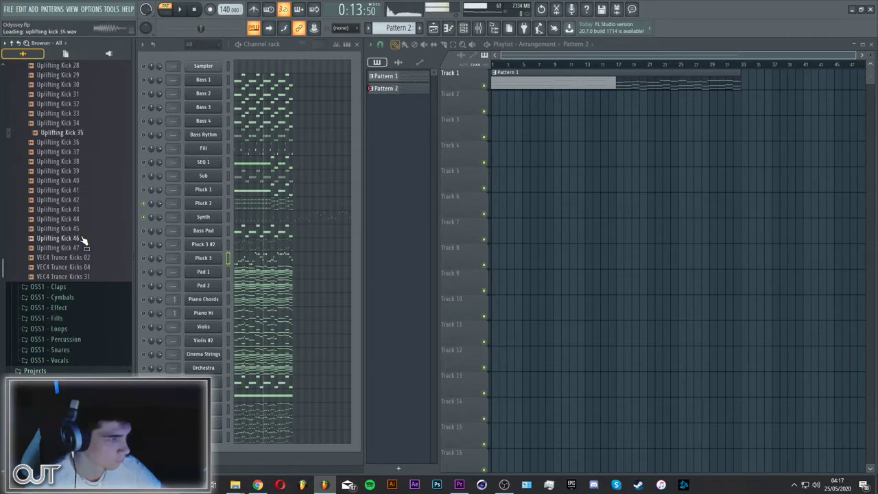
key(Up)
key(Up)
key(Up)
key(Up)
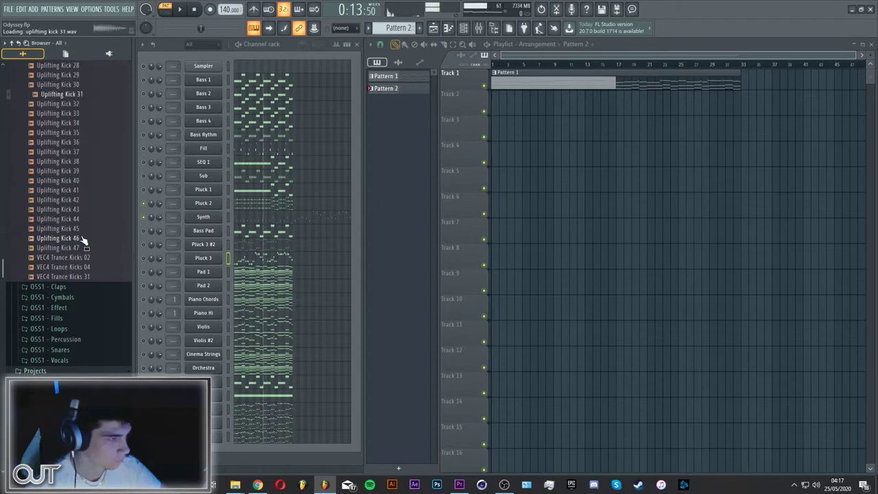
key(Up)
Audition the Uplifting Kick samples again, from 47 down to 42
click(85, 248)
key(Up)
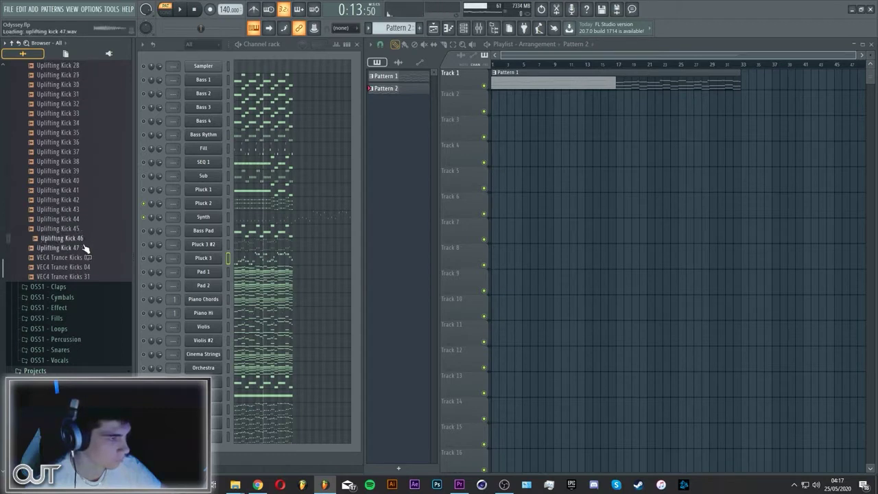
click(85, 248)
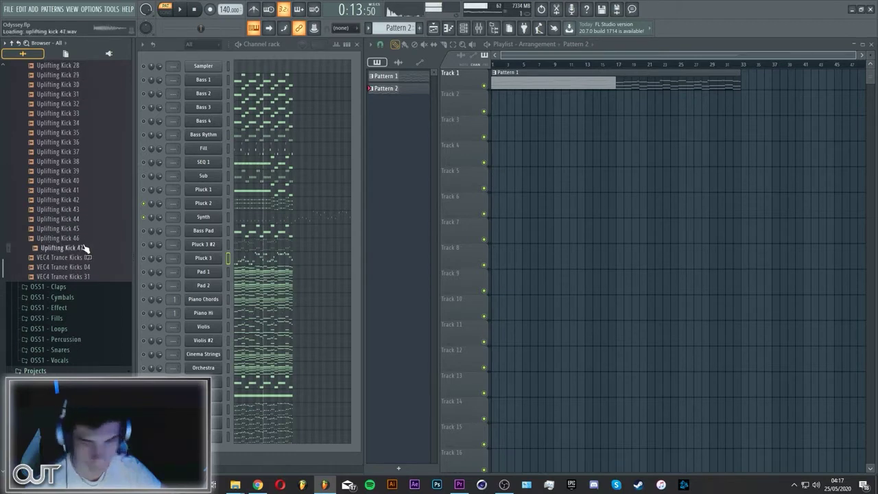
key(Up)
key(Up)
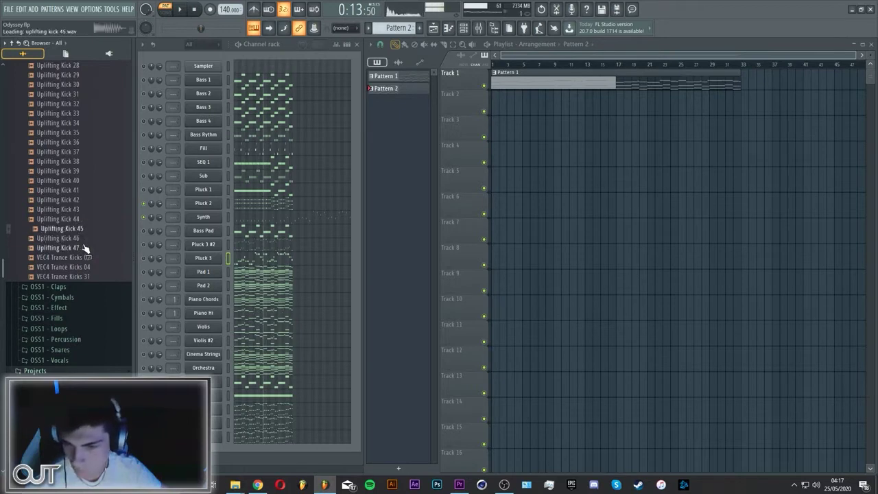
key(Up)
key(Up)
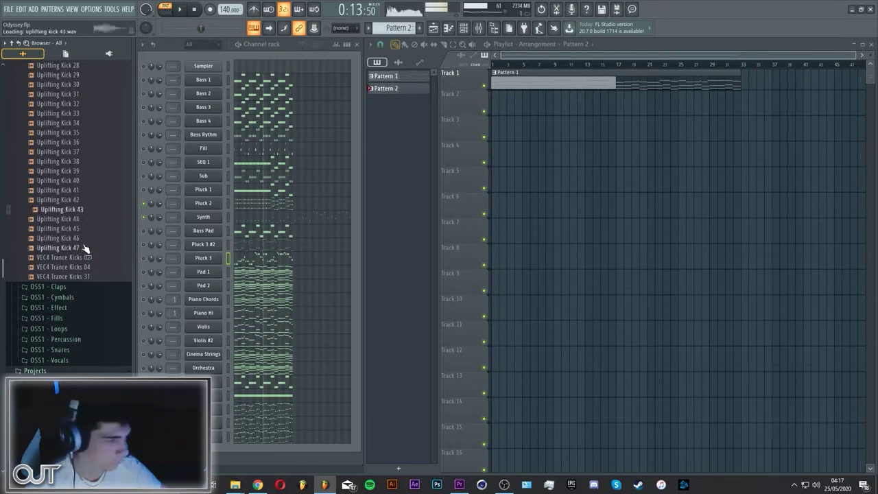
key(Up)
Preview Uplifting Kick 41 down to 36, and add Uplifting Kick 37 to the channel rack above Bass 1
click(79, 193)
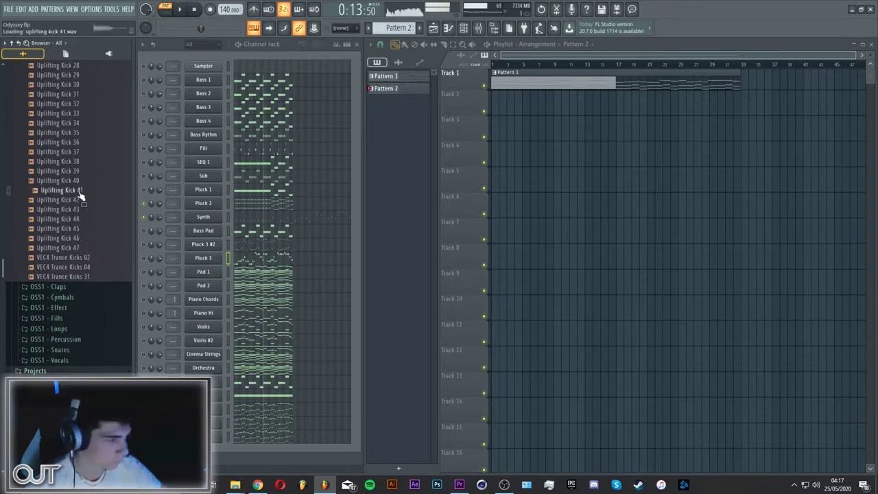
key(Up)
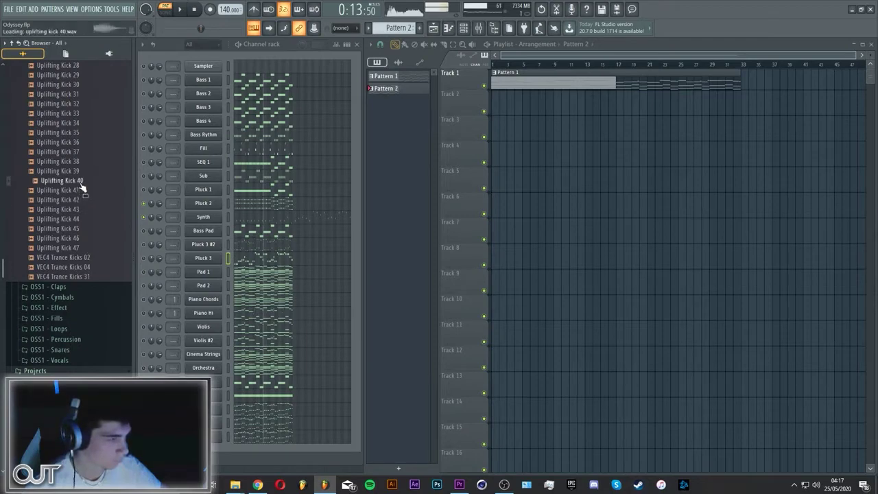
click(81, 175)
click(80, 165)
click(81, 153)
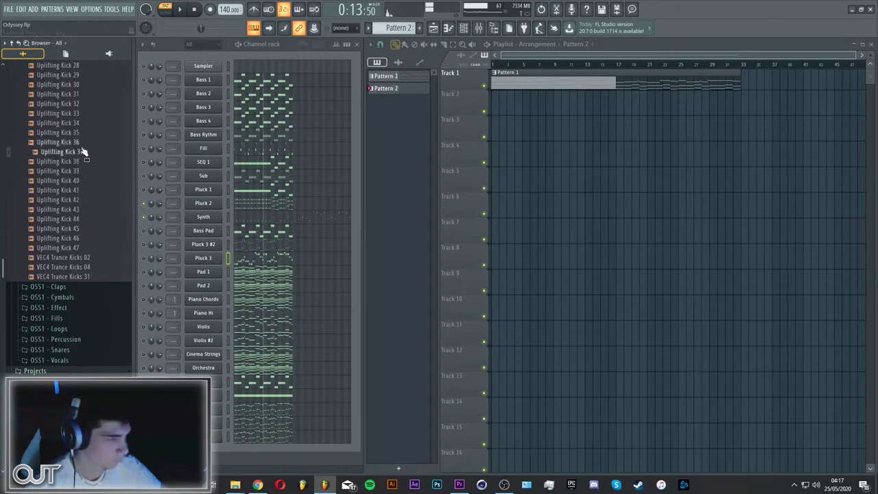
click(83, 142)
scroll(83, 149, up, 1)
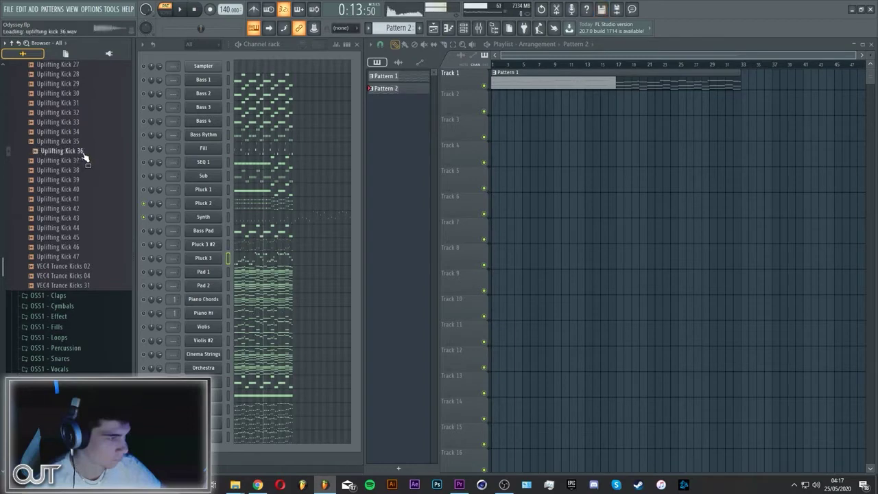
click(84, 162)
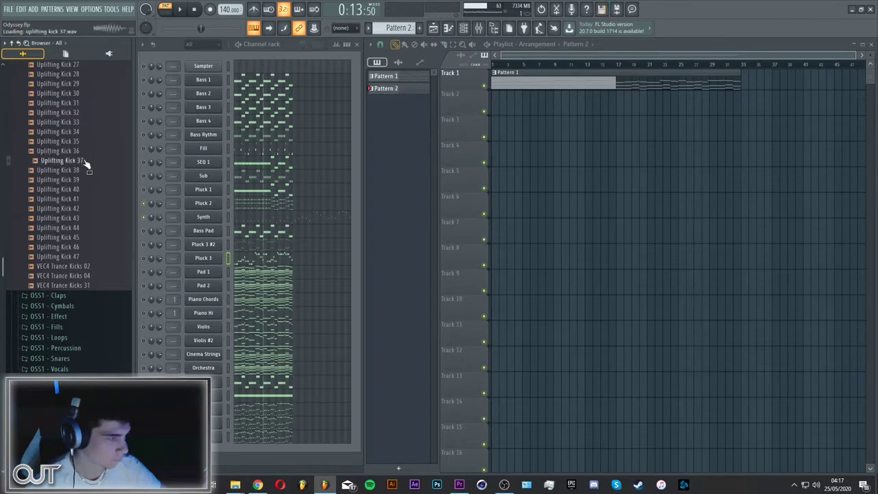
drag(86, 165, 196, 104)
Preview Uplifting Kick 38 to 41, and add Uplifting Kick 38 as a new channel below Uplifting Kick 37
click(86, 170)
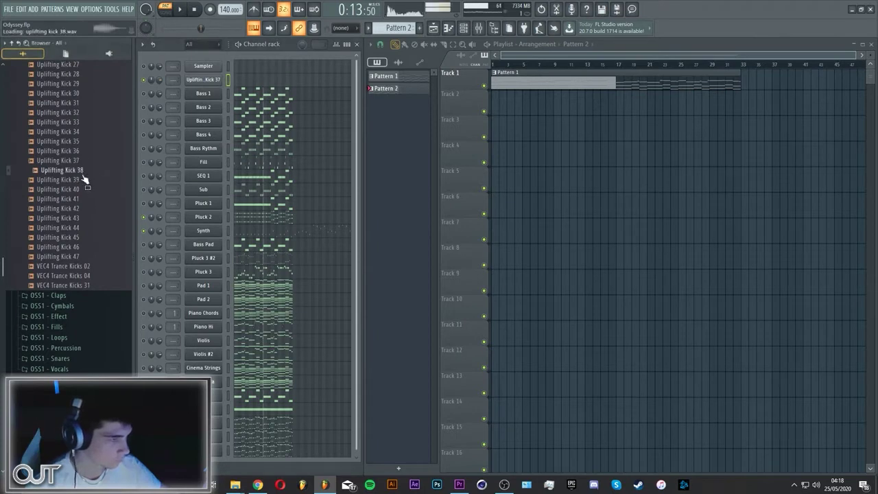
click(82, 180)
click(84, 190)
click(83, 199)
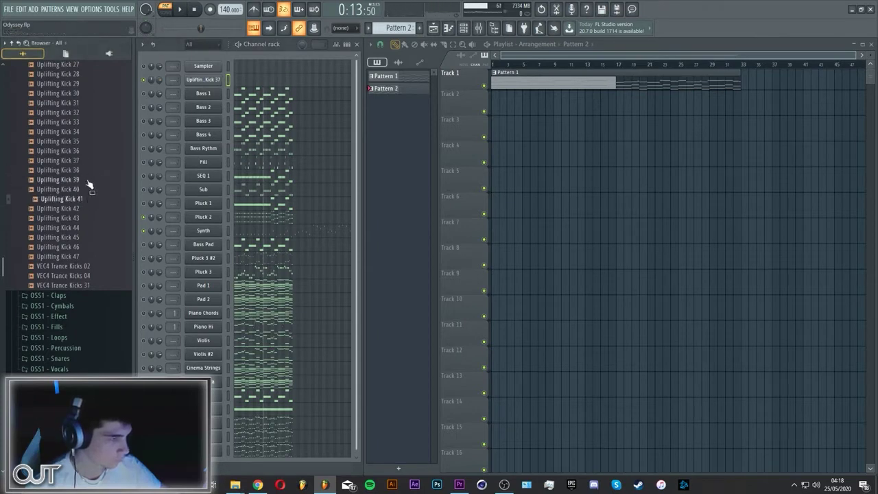
click(86, 180)
click(87, 170)
drag(86, 174, 195, 114)
Add Uplifting Kick 39 and Uplifting Kick 40 as channels below Uplifting Kick 38, and open the Uplifting Kick 40 channel settings
click(89, 180)
click(89, 191)
drag(93, 198, 206, 121)
click(203, 121)
Add Uplifting Kick 42 as a new channel below Uplifting Kick 40 and close the open sampler windows
drag(82, 189, 81, 177)
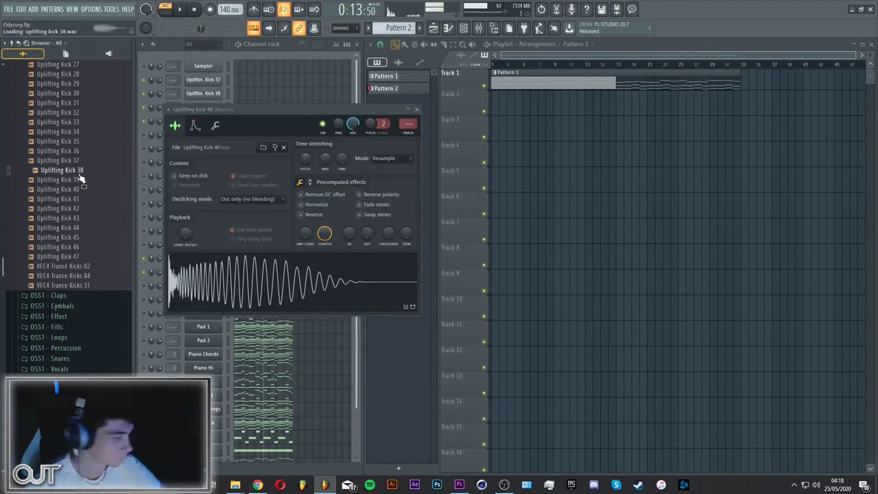
drag(81, 177, 196, 147)
click(420, 110)
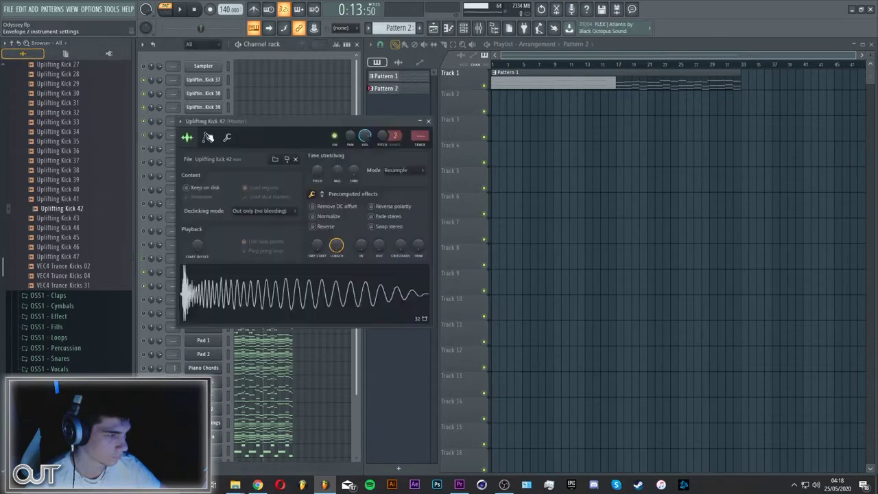
click(429, 121)
Audition Uplifting Kick 43 to 47 and VEC4 Trance Kicks 02
click(96, 218)
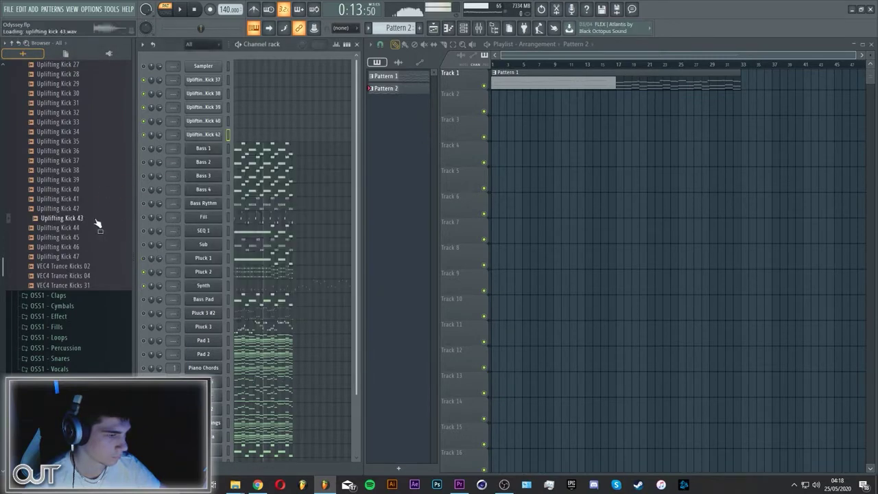
click(91, 227)
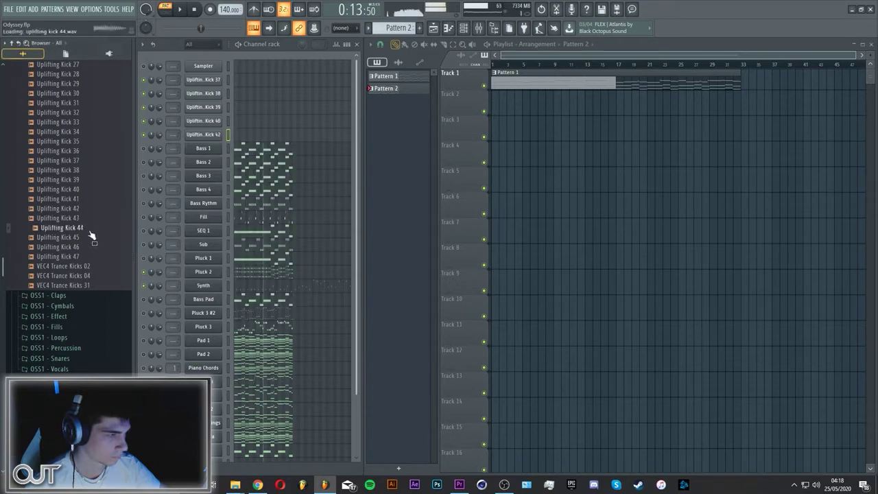
click(89, 237)
click(91, 247)
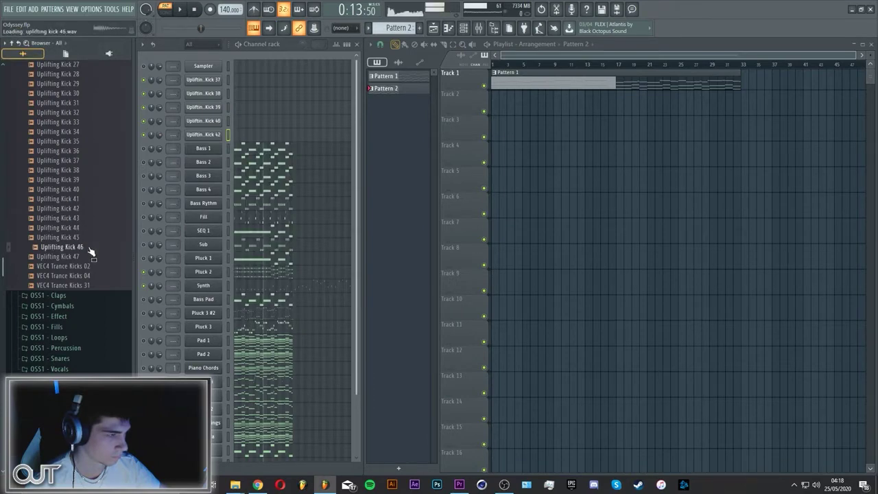
click(88, 256)
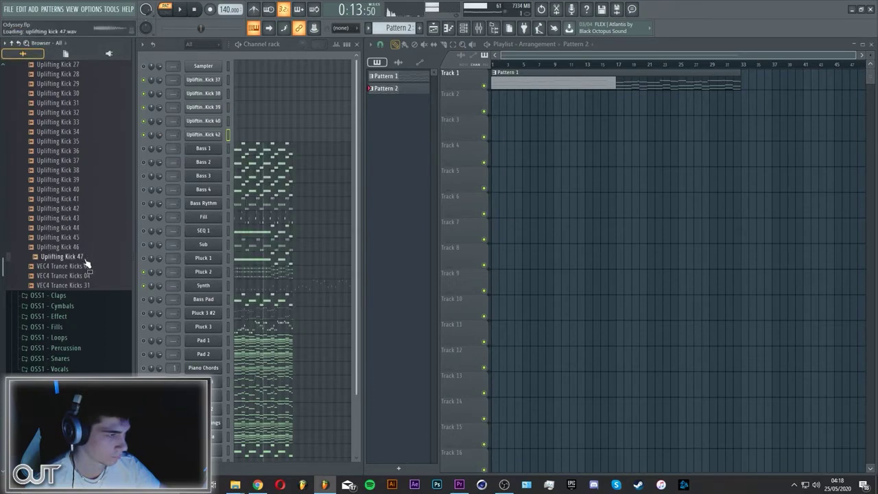
scroll(90, 259, up, 4)
click(92, 381)
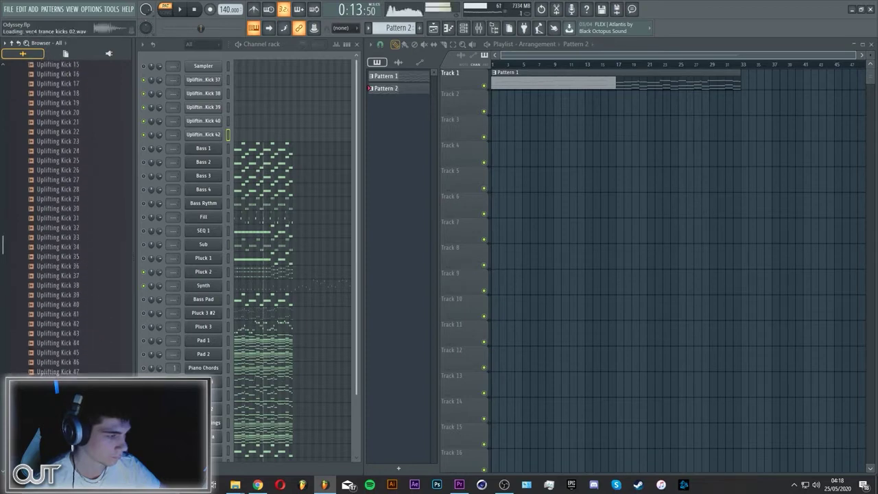
Delete a VEC4 Trance Kicks sample file from the OSS1 - Trance Kicks folder
click(92, 391)
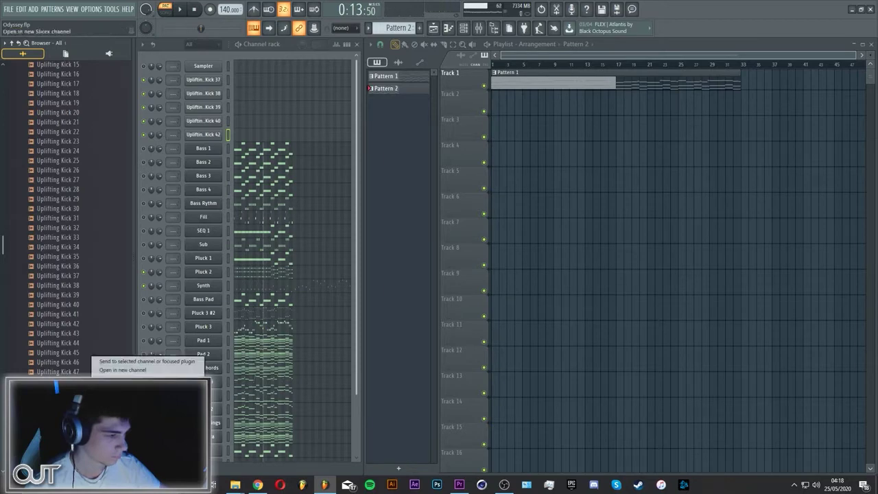
key(Delete)
click(557, 272)
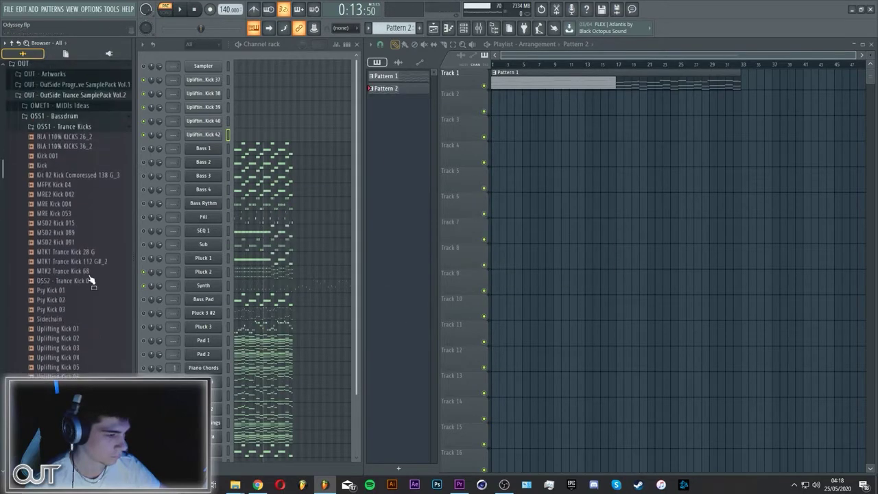
Audition the samples in the OSS1 - Trance Kicks folder from Psy Kick 03 up to MRE2 Kick 042
click(59, 314)
click(71, 286)
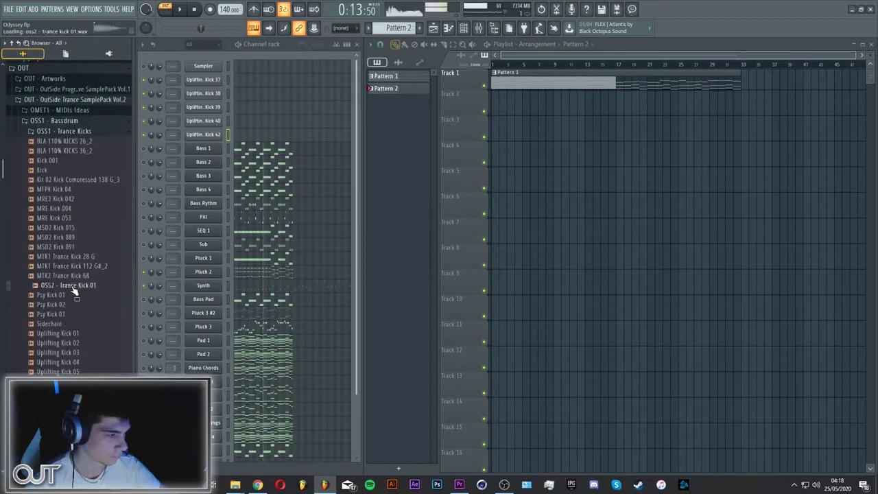
click(80, 276)
click(81, 266)
click(83, 257)
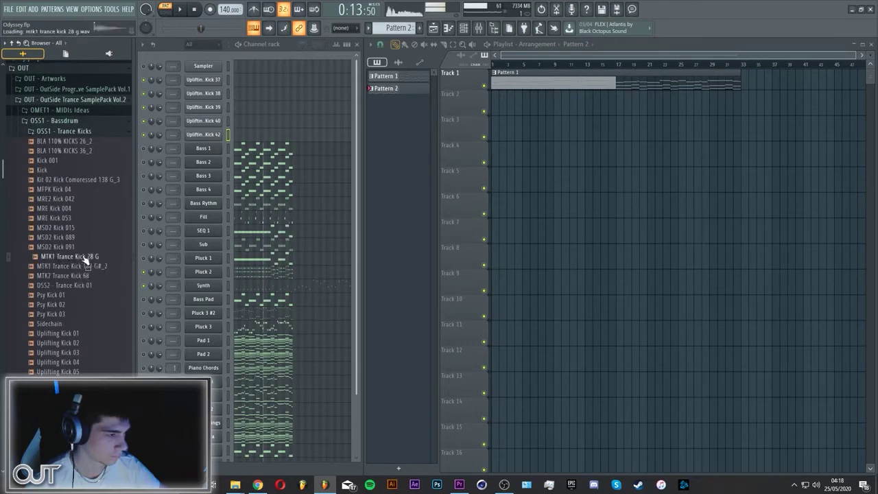
click(83, 247)
click(84, 238)
click(85, 227)
click(84, 208)
click(83, 199)
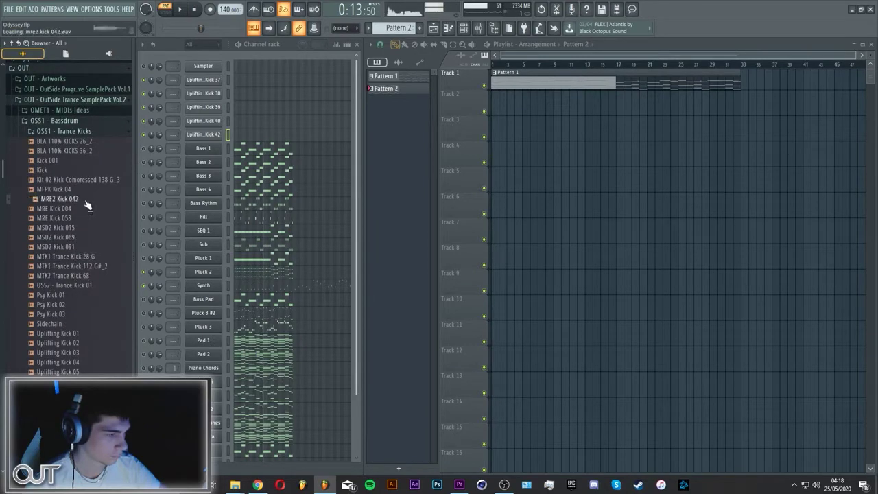
Compare MFPK Kick 04 with MRE2 Kick 042, and delete the MRE2 Kick 042 sample file
click(83, 190)
click(83, 199)
right_click(69, 200)
click(96, 300)
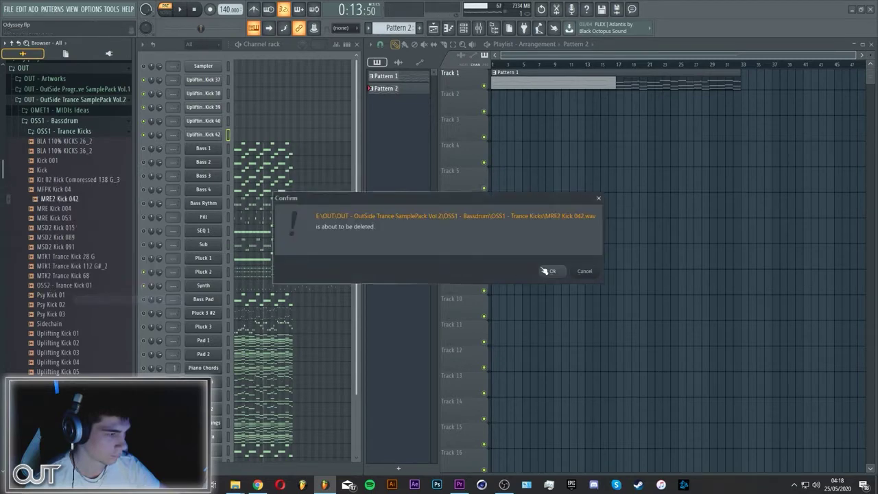
click(549, 271)
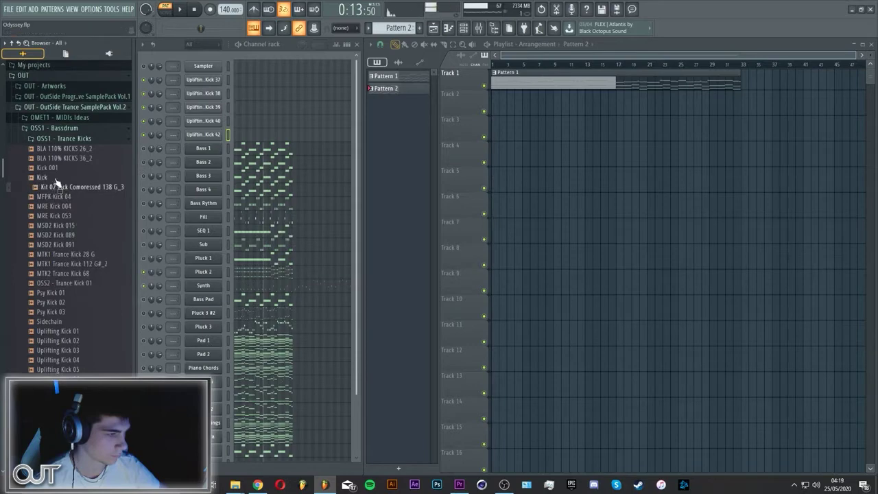
Preview BLA 110% KICKS 26_2 and collapse the OSS1 - Trance Kicks folder
click(101, 150)
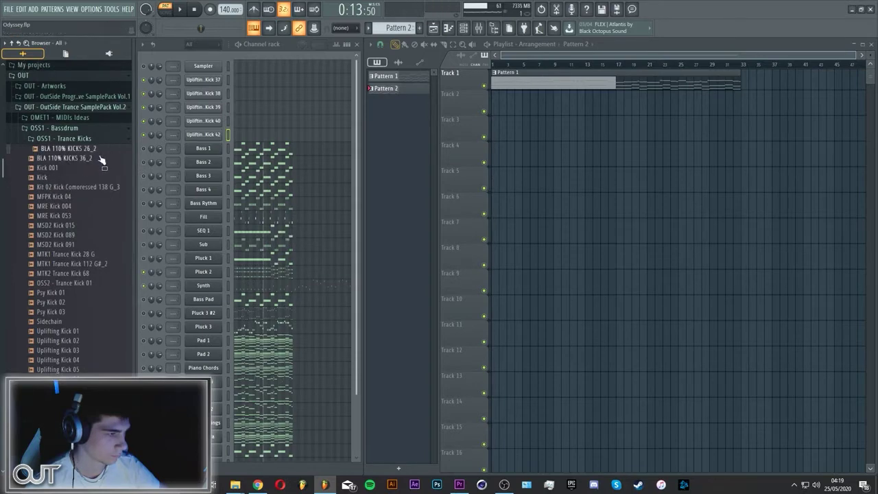
click(88, 140)
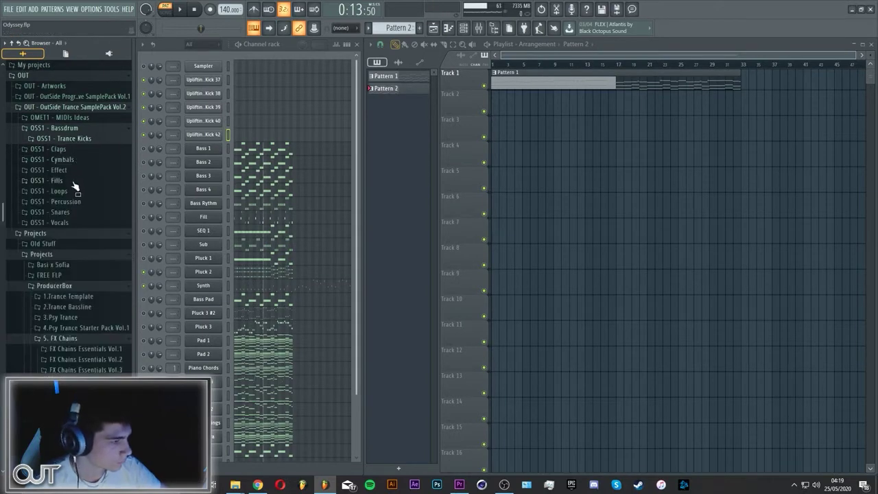
Open the OSS1 - Fills folder and audition the Uplifting Fill samples between 06 and 12
click(72, 181)
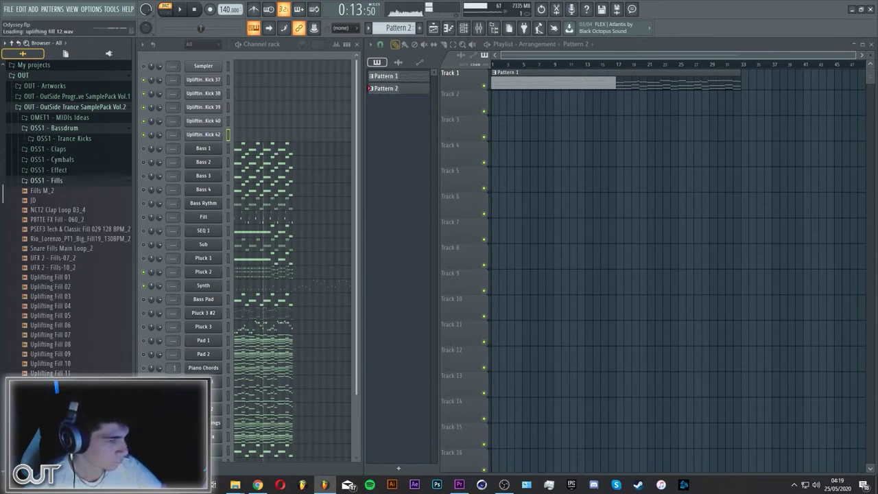
click(80, 365)
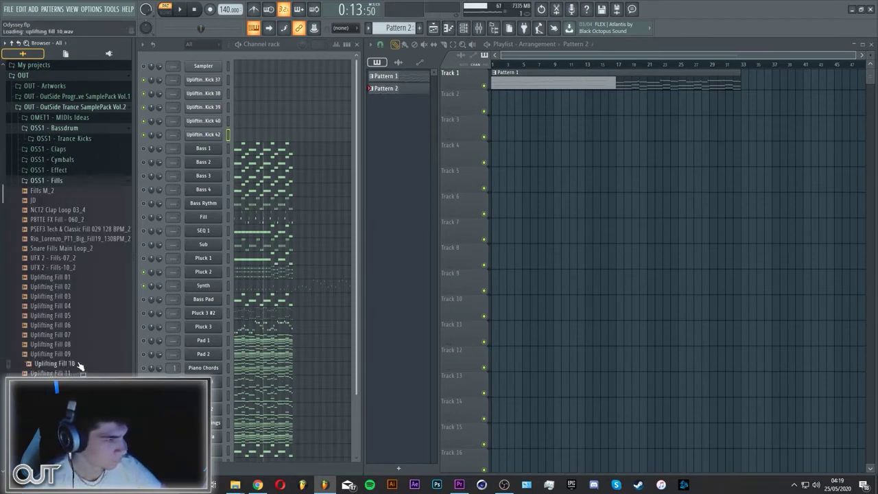
click(77, 354)
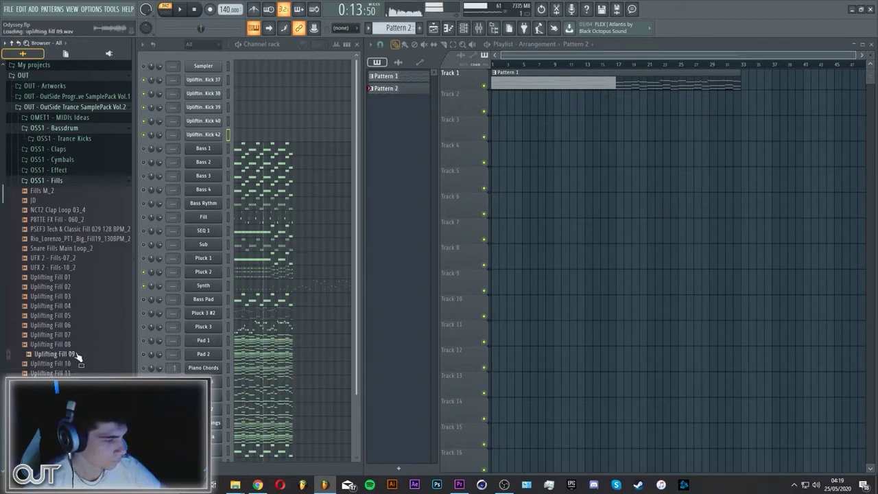
click(81, 364)
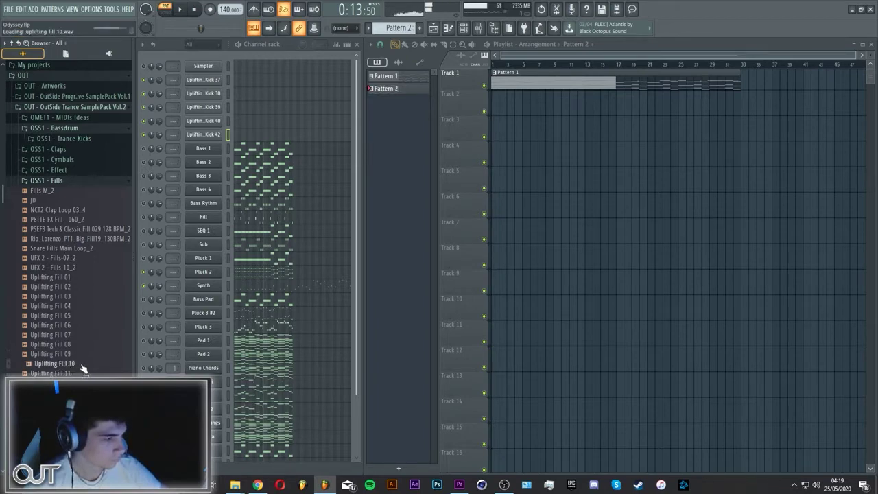
click(80, 354)
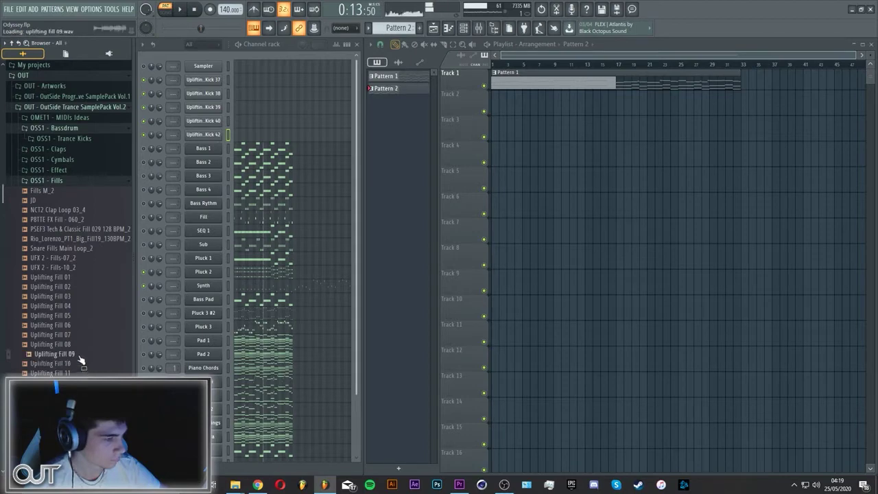
click(78, 345)
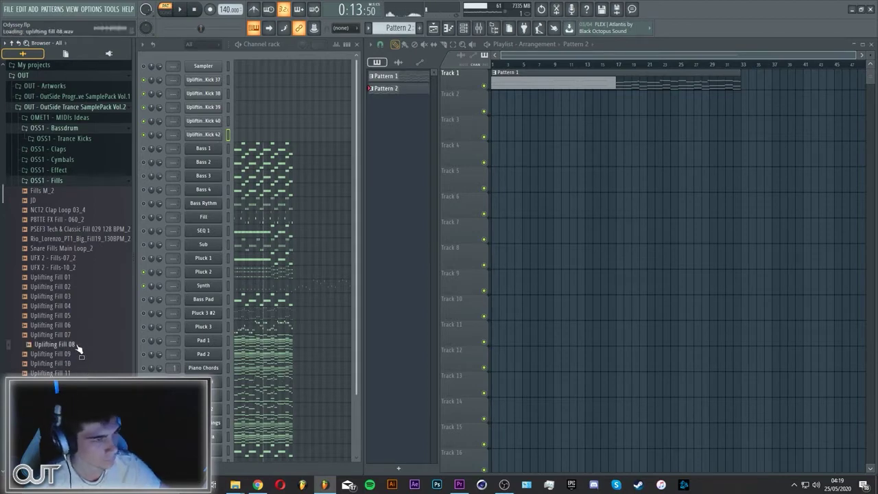
click(77, 338)
click(73, 329)
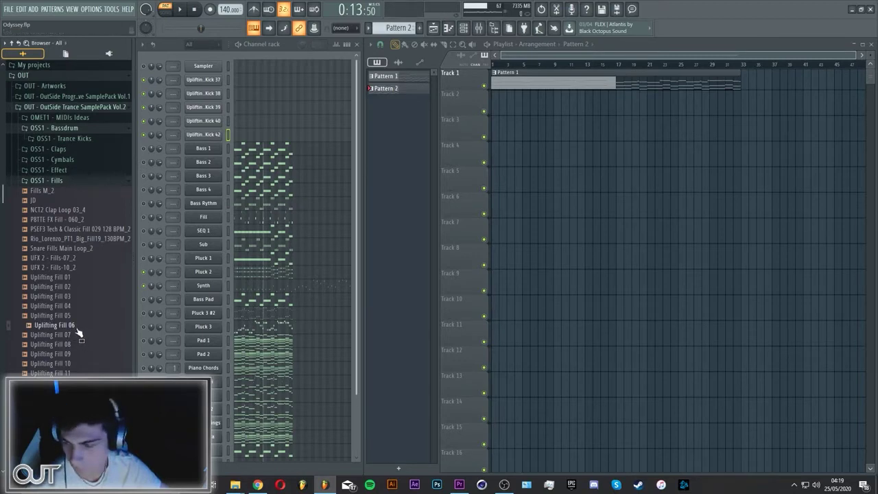
click(80, 335)
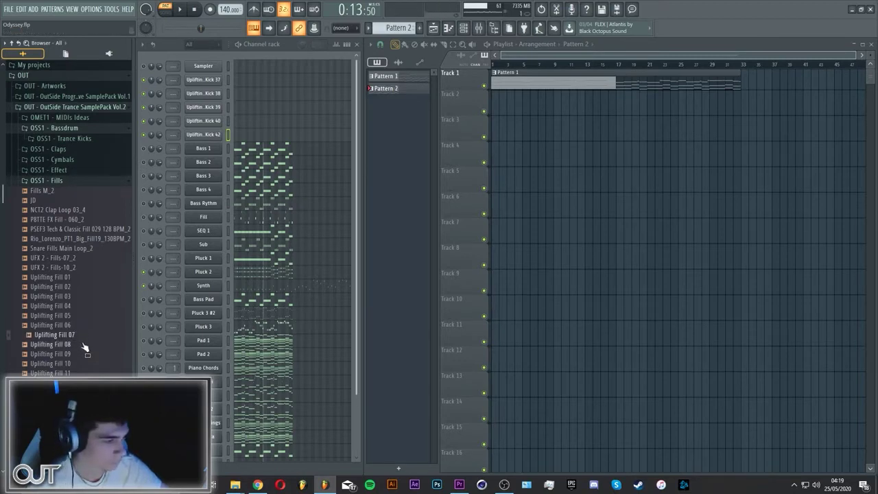
click(84, 345)
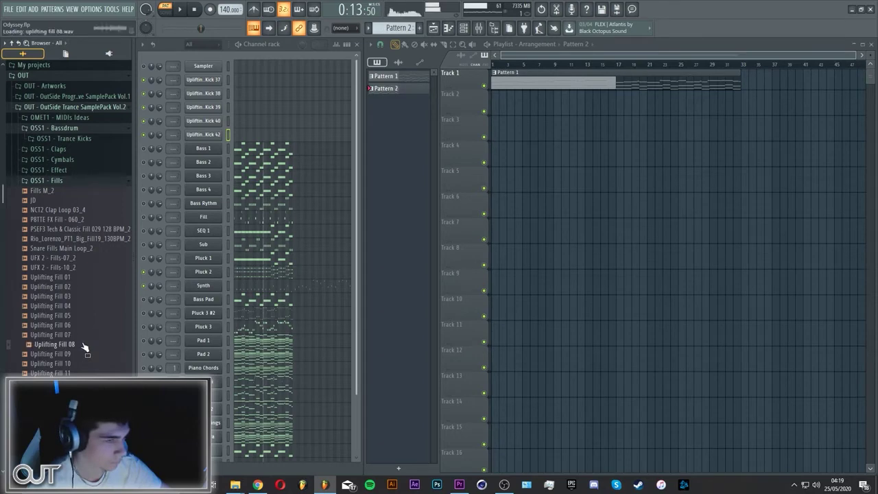
Audition samples in the nested OSS1 - Claps folder and add Uplifting Clap 20 to the channel rack below the kicks
click(75, 150)
click(75, 162)
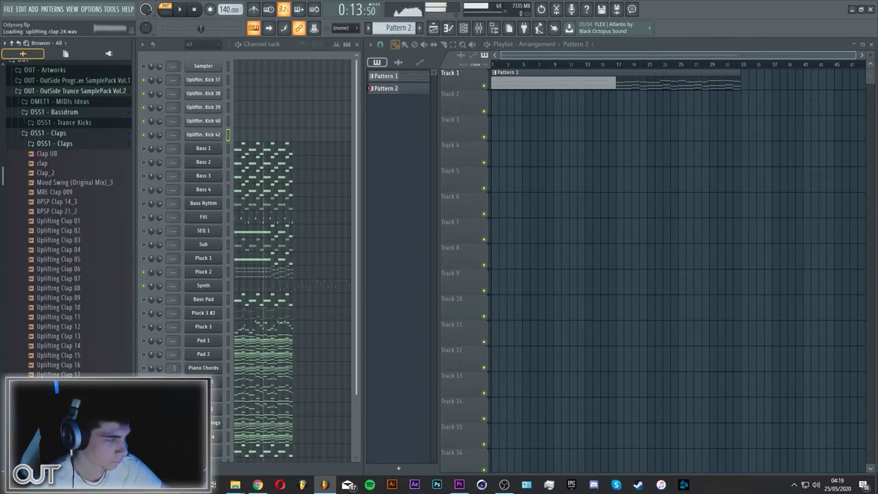
key(Up)
key(Up)
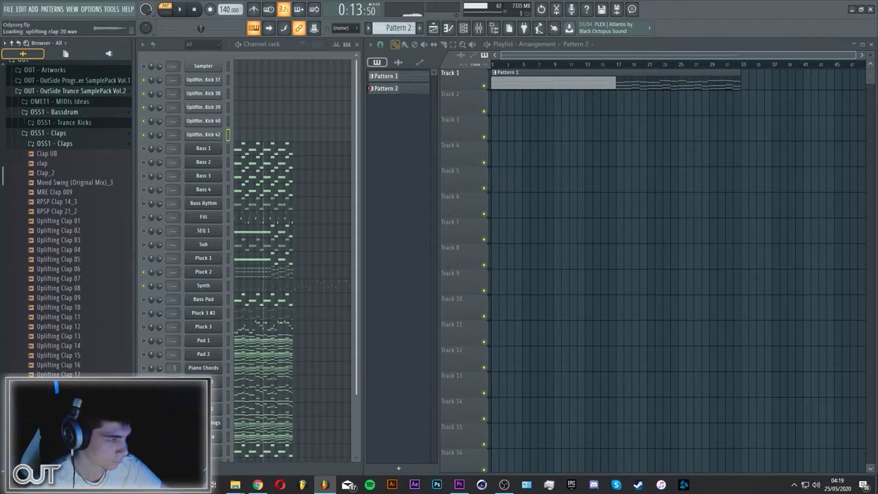
drag(59, 404, 203, 148)
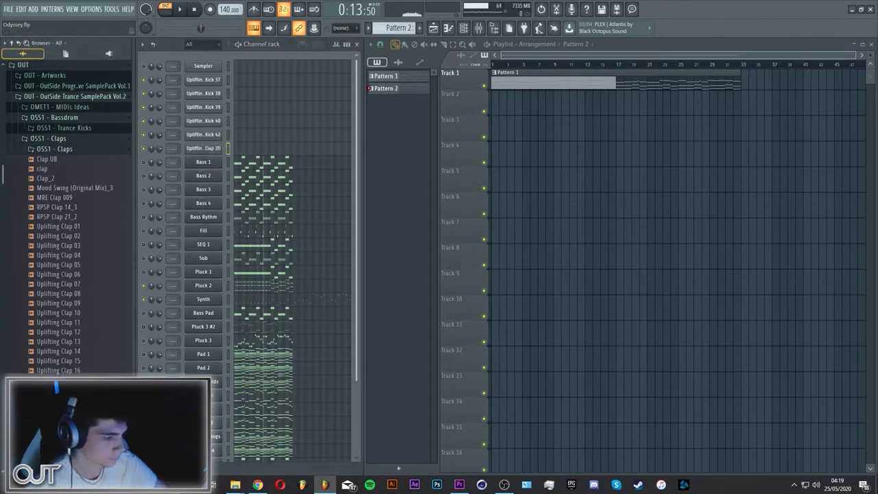
Add Uplifting Clap 23 and Uplifting Clap 25 to the channel rack alongside Uplifting Clap 20
click(59, 437)
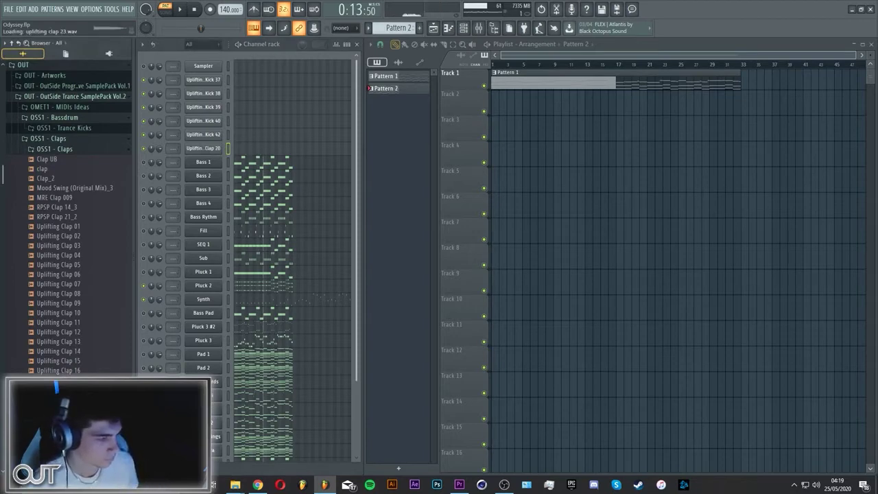
drag(58, 437, 203, 162)
click(58, 447)
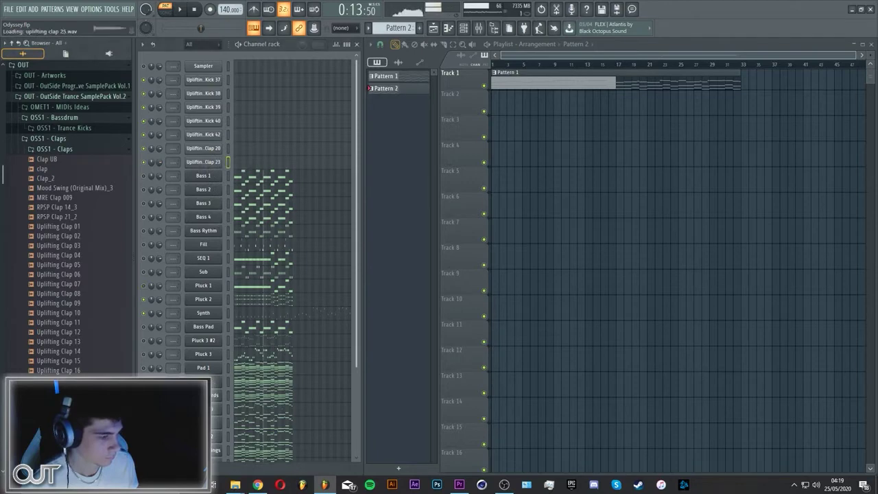
drag(58, 457, 215, 150)
Audition the clap samples in order from Uplifting Clap 01 to the end of the OSS1 - Claps folder
click(88, 227)
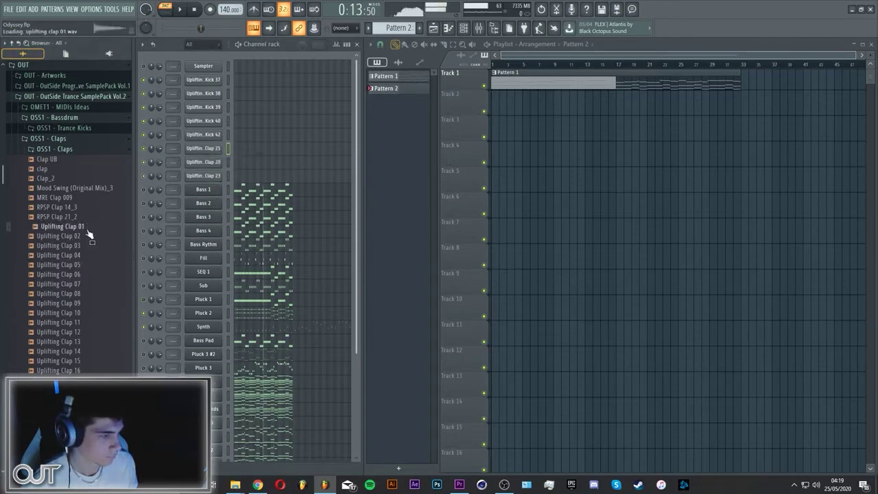
click(88, 236)
click(89, 245)
click(90, 255)
click(91, 264)
click(92, 275)
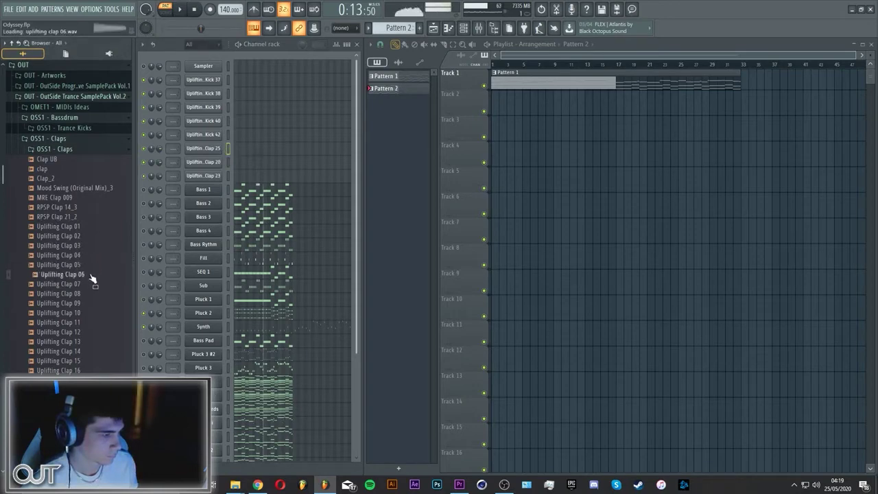
click(93, 284)
click(94, 293)
click(95, 303)
click(95, 313)
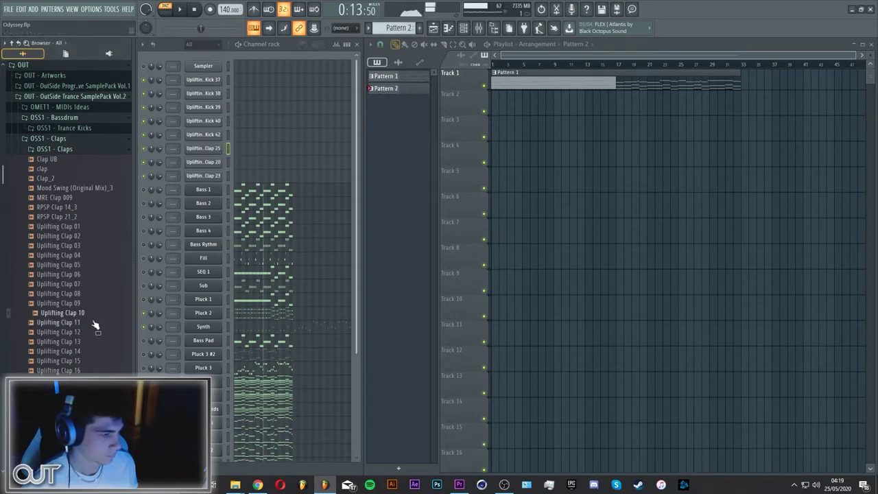
click(95, 323)
click(95, 333)
click(96, 342)
click(96, 352)
click(96, 361)
click(97, 371)
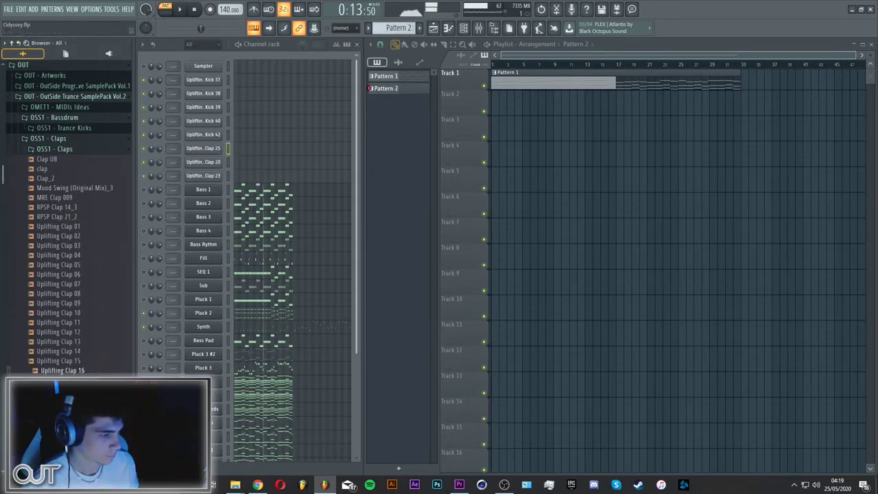
click(97, 380)
click(97, 390)
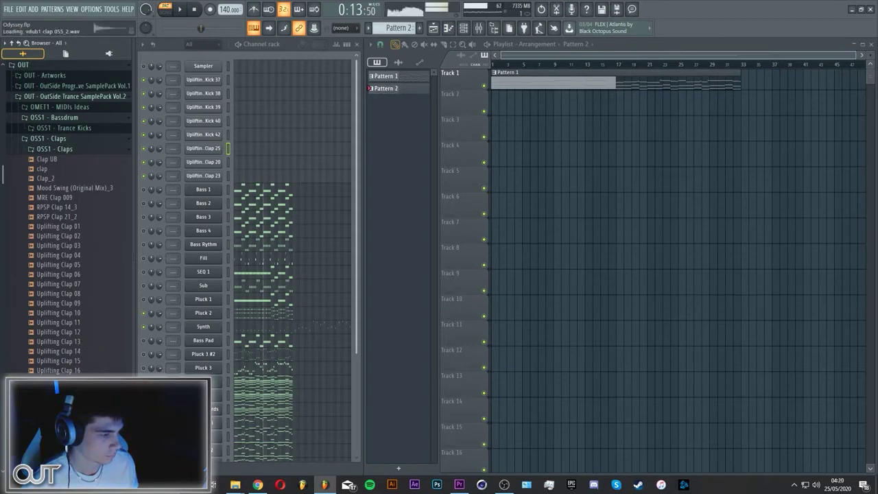
scroll(89, 362, down, 4)
click(88, 363)
scroll(92, 330, up, 4)
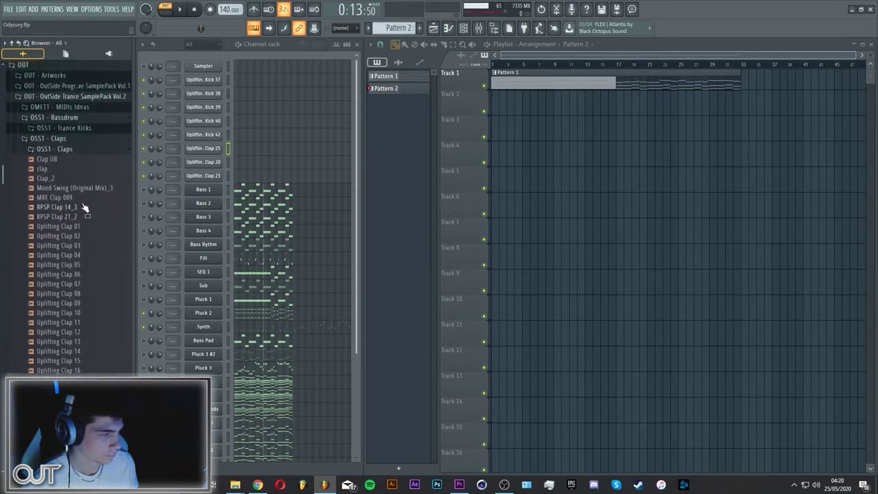
Compare the Mood Swing (Original Mix)_3, MRE Clap 009, RPSP Clap 14_3 and RPSP Clap 21_2 samples
click(83, 188)
click(82, 198)
click(82, 207)
click(82, 199)
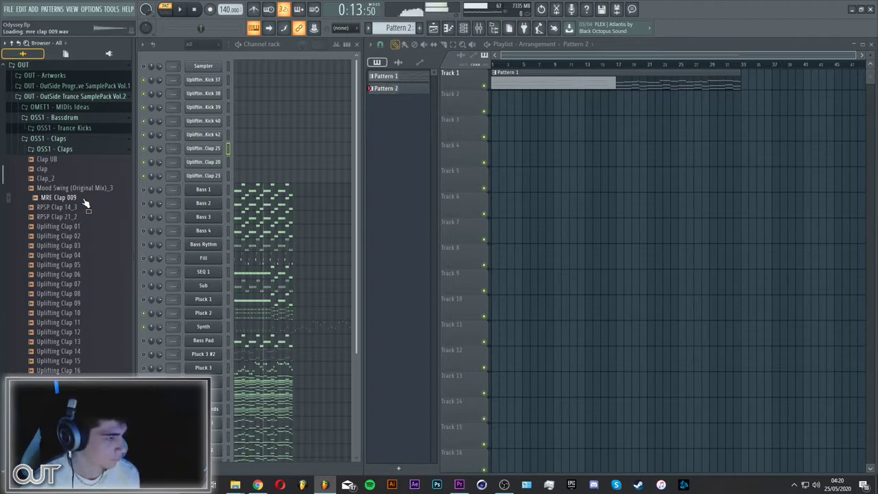
click(84, 207)
click(83, 216)
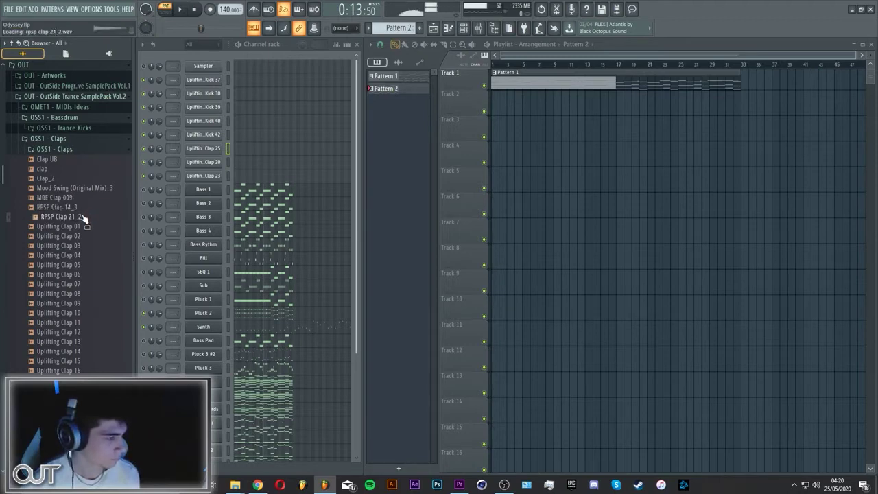
click(83, 198)
Audition a selection of the Uplifting Clap samples again, from Uplifting Clap 02 to Uplifting Clap 15
click(82, 236)
click(83, 255)
click(82, 284)
click(83, 294)
click(82, 323)
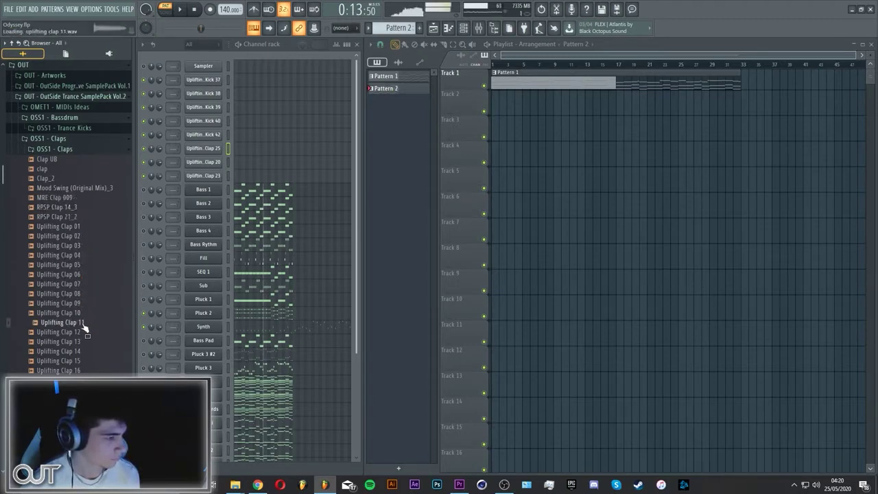
click(82, 351)
click(83, 361)
Audition the first samples of the claps folder, from Mood Swing (Original Mix)_3 up to Clap UB
click(85, 189)
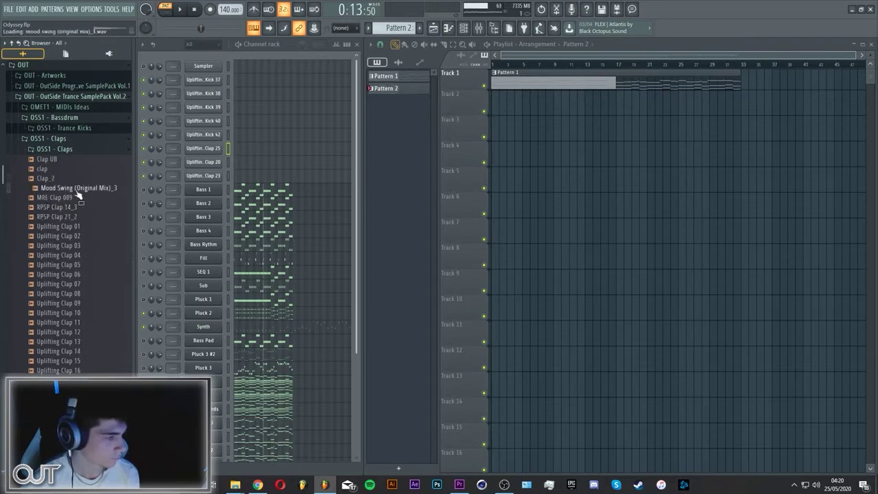
click(77, 179)
click(77, 169)
click(78, 160)
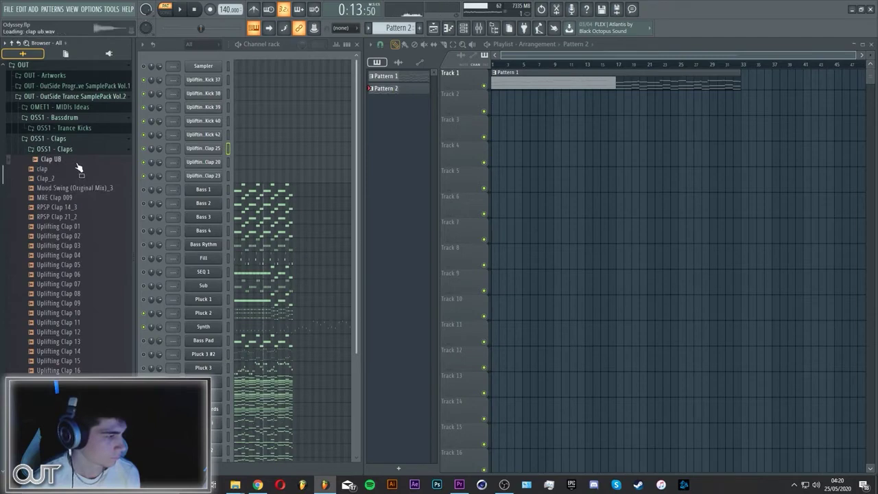
Delete the Clap UB and clap sample files from the OSS1 - Claps folder
right_click(59, 164)
click(72, 259)
click(531, 273)
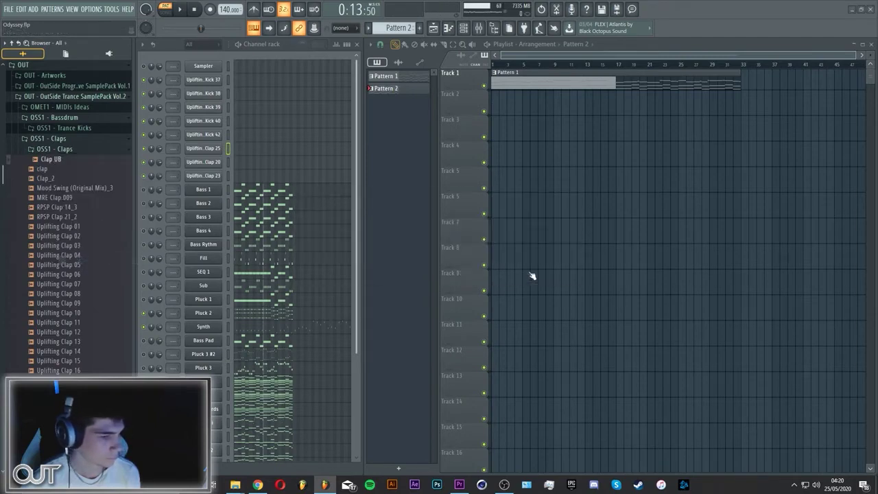
right_click(45, 159)
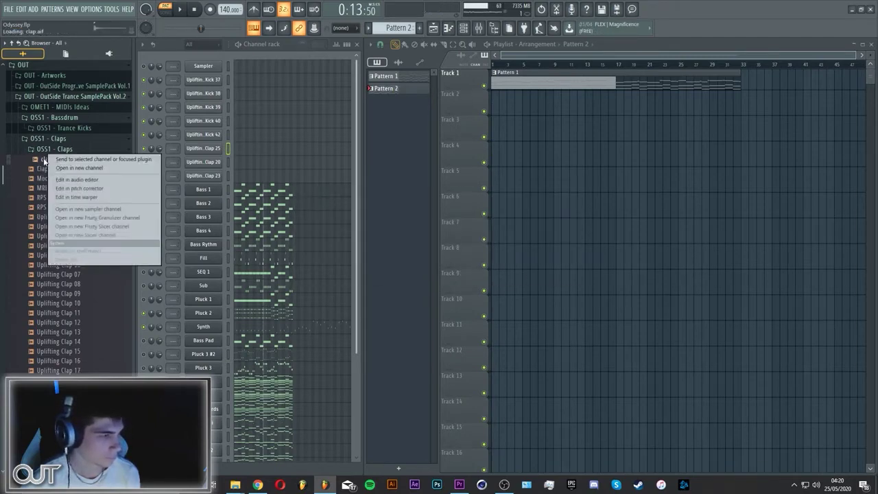
click(72, 251)
click(522, 271)
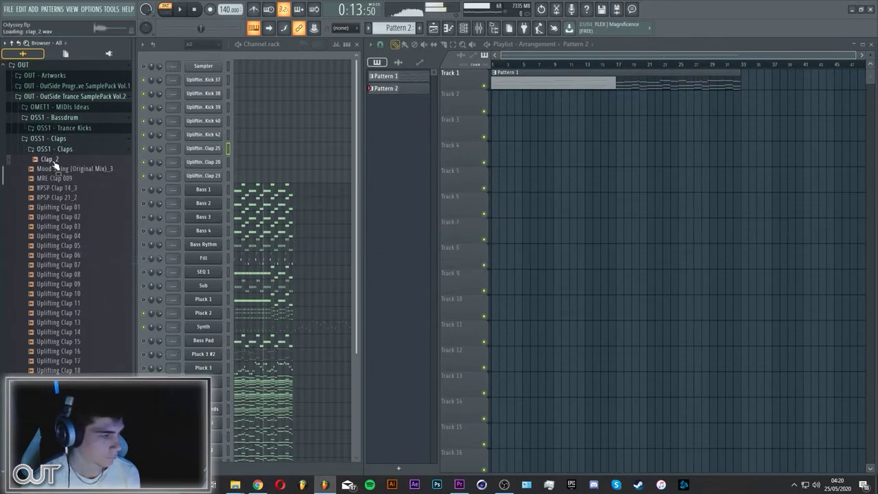
Preview Mood Swing (Original Mix)_3, open the Uplifting Clap 25 channel's settings, and try dropping its sample onto the Synth channel
click(62, 169)
drag(75, 177, 87, 179)
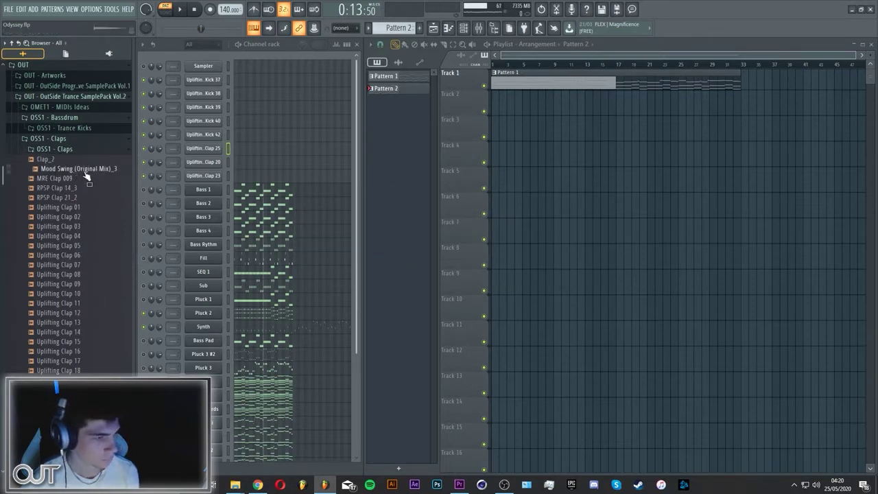
click(200, 150)
drag(284, 311, 210, 327)
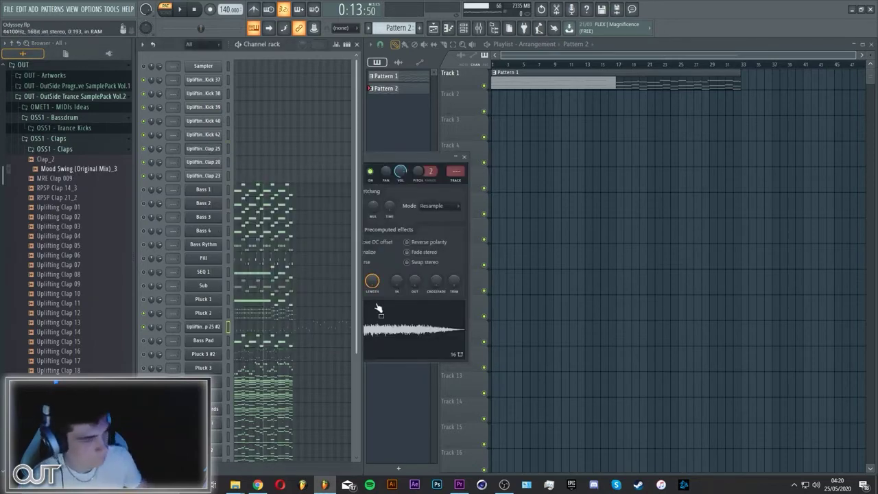
Open the Spire synth channel labelled Uplifting Clap 25 #2 and rename it Vocal Shot
click(205, 326)
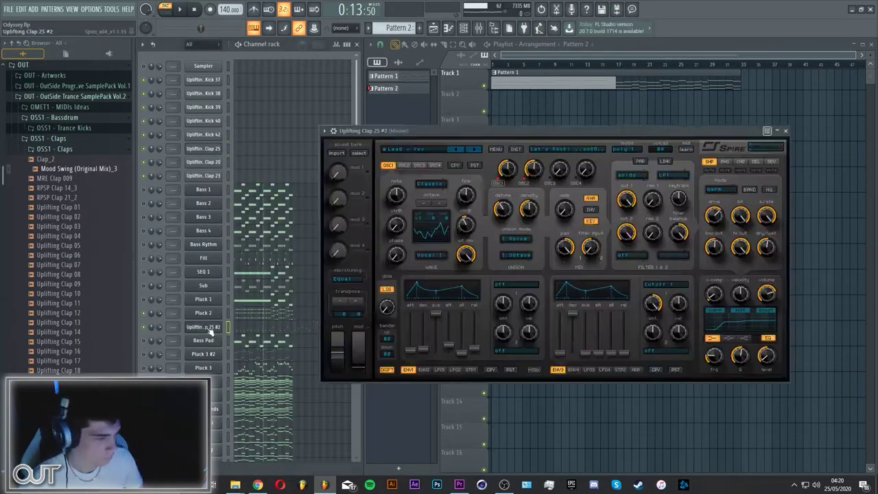
right_click(226, 332)
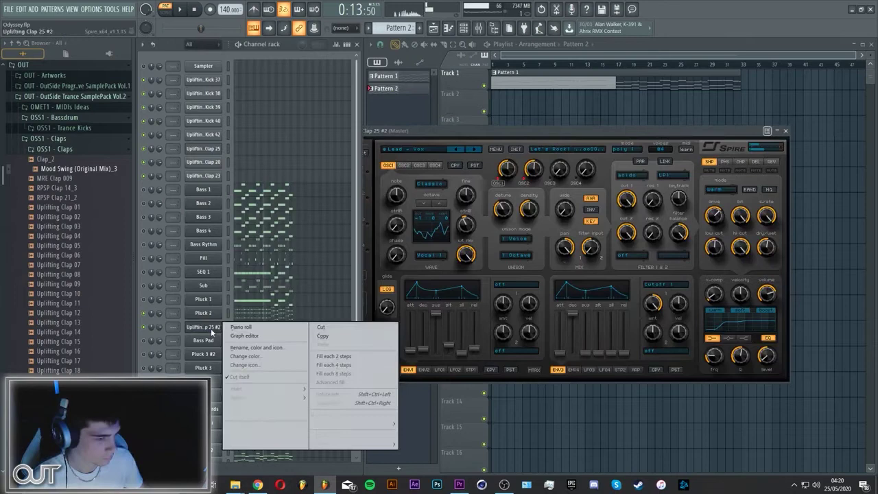
click(261, 348)
text(Vo)
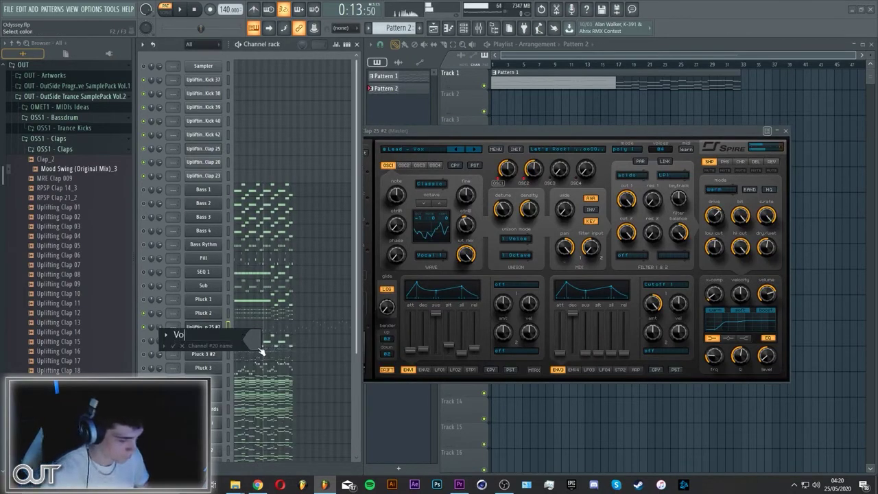
text(cal Sho)
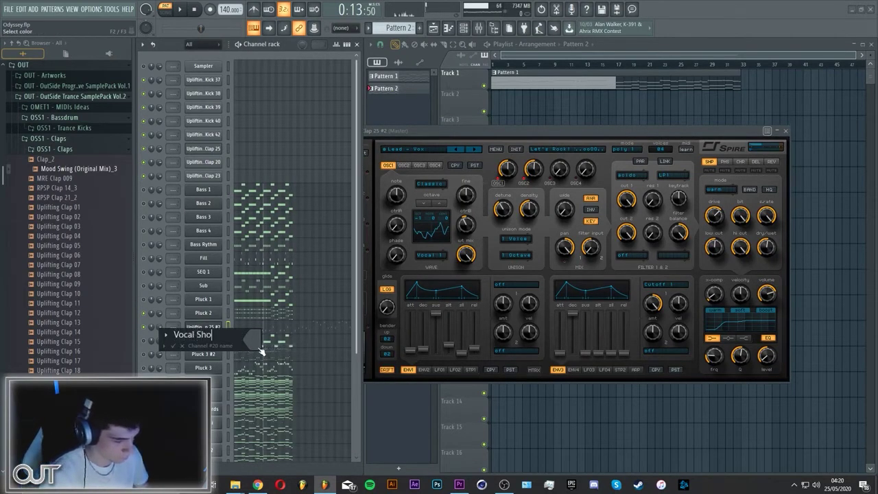
text(t)
key(Return)
key(Escape)
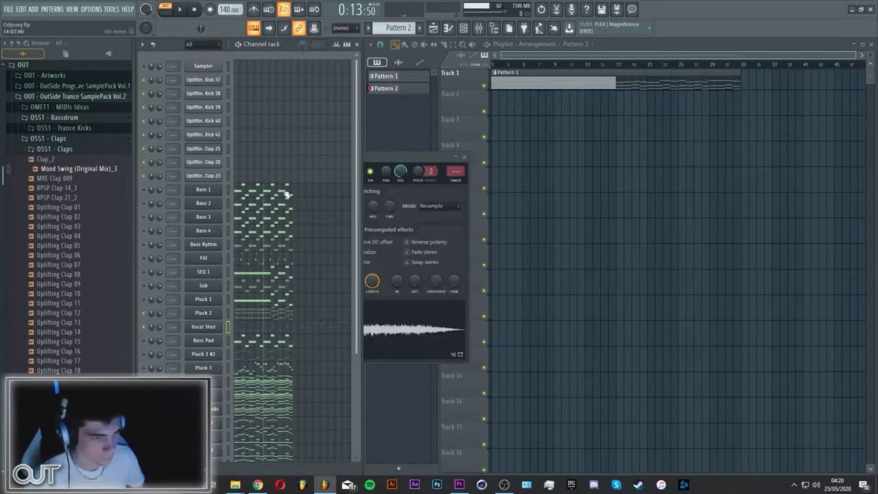
Close the open channel window and check the Uplifting Kick 37 channel's sample settings
click(378, 165)
key(Escape)
click(218, 83)
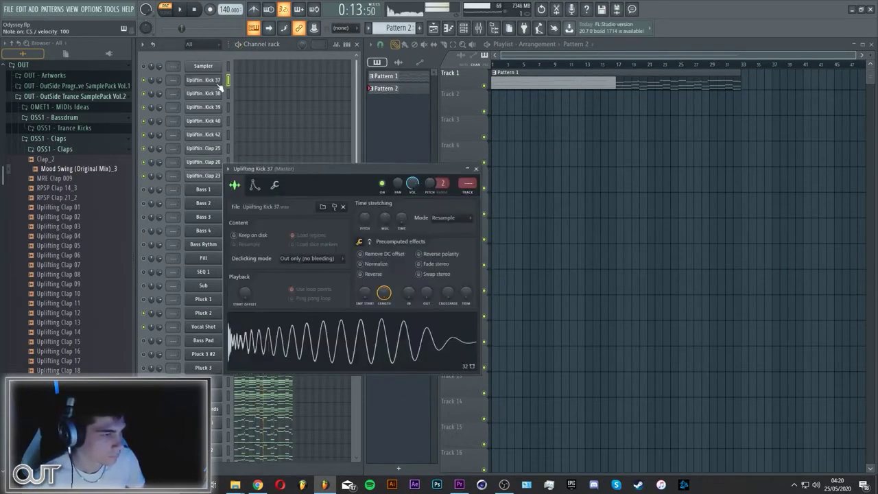
click(214, 81)
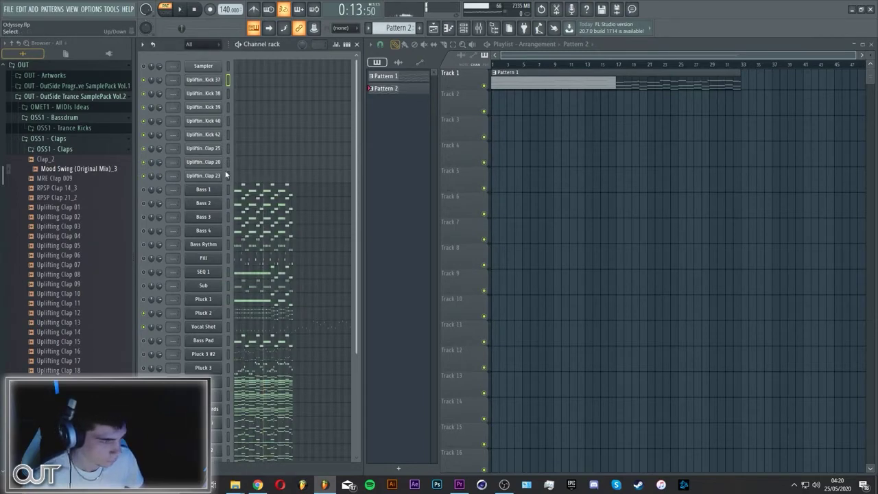
Collapse the OSS1 - Claps folder, peek into the Fills, Cymbals and Percussion folders, and expand OSS1 - Loops
click(60, 140)
click(61, 171)
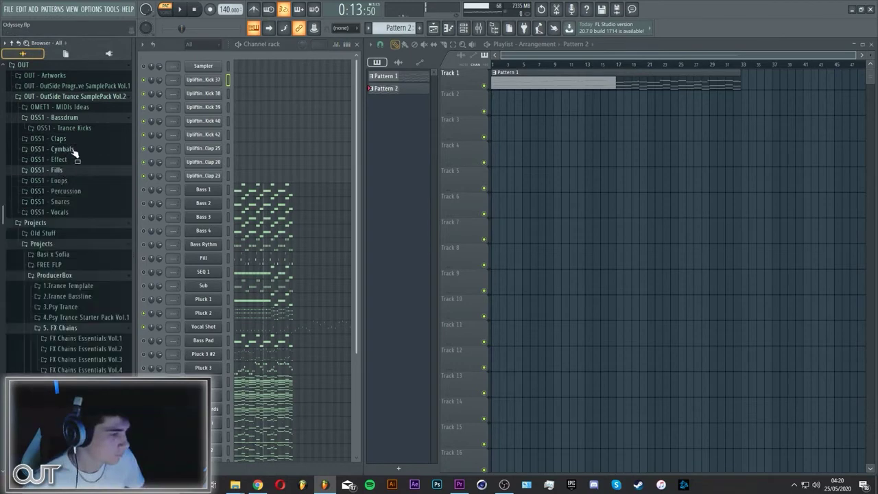
click(71, 151)
click(68, 151)
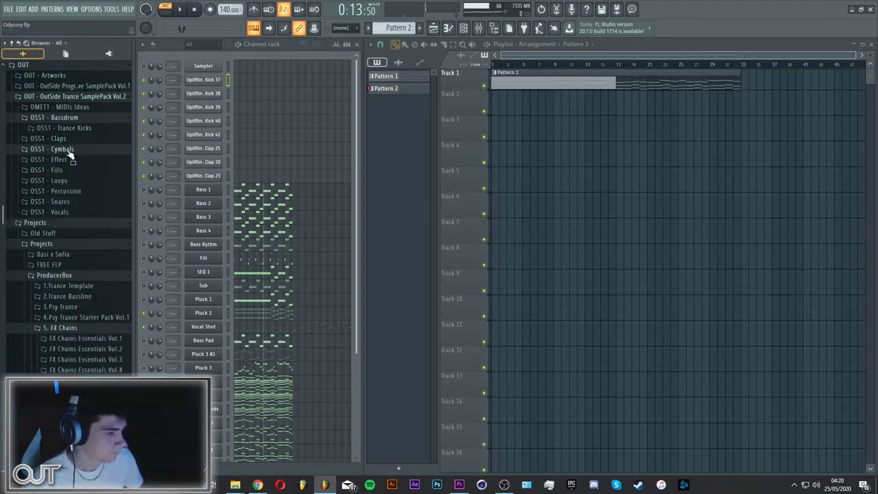
click(69, 191)
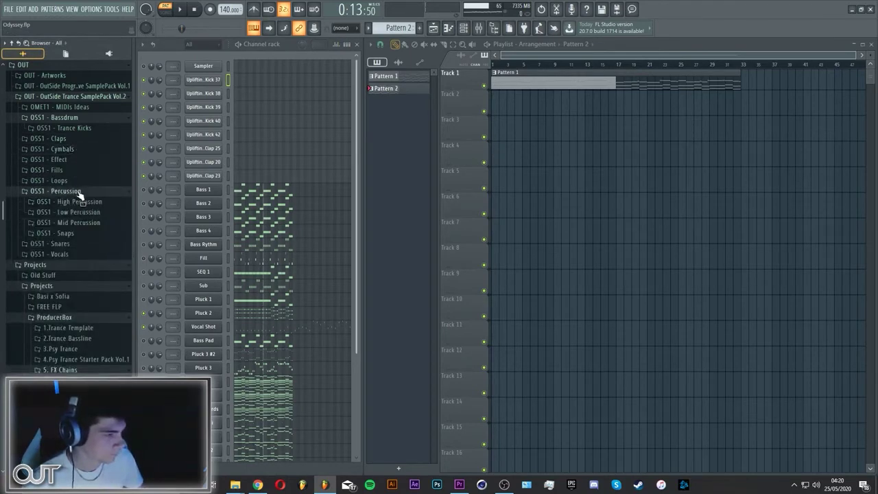
click(70, 193)
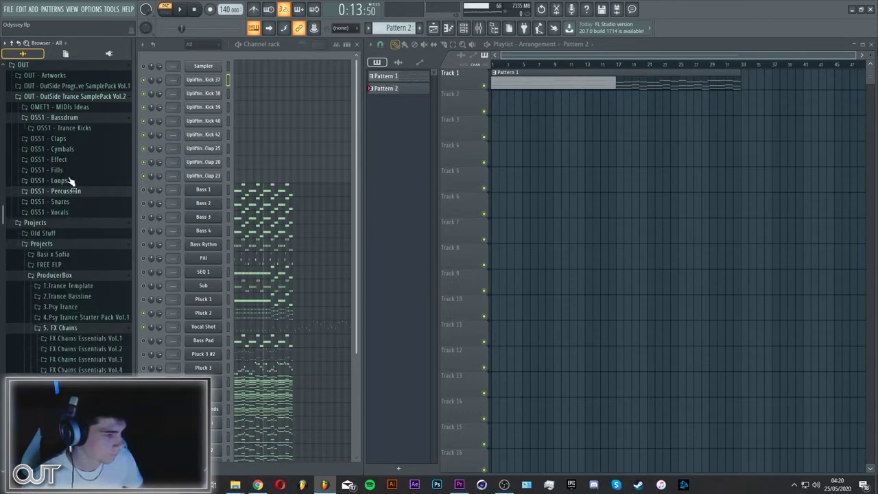
click(70, 181)
click(79, 200)
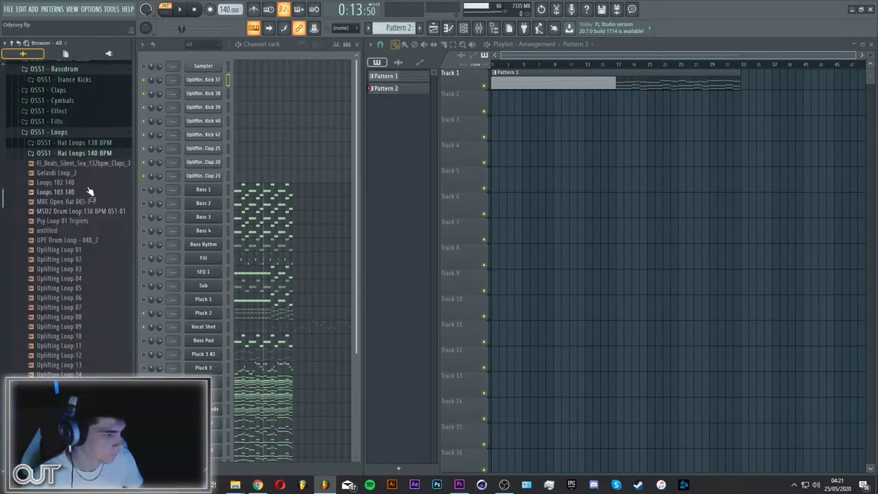
Audition the loop samples in the OSS1 - Loops folder from Uplifting Loop 01 through Uplifting Loop 09
click(83, 250)
scroll(86, 257, down, 2)
click(88, 211)
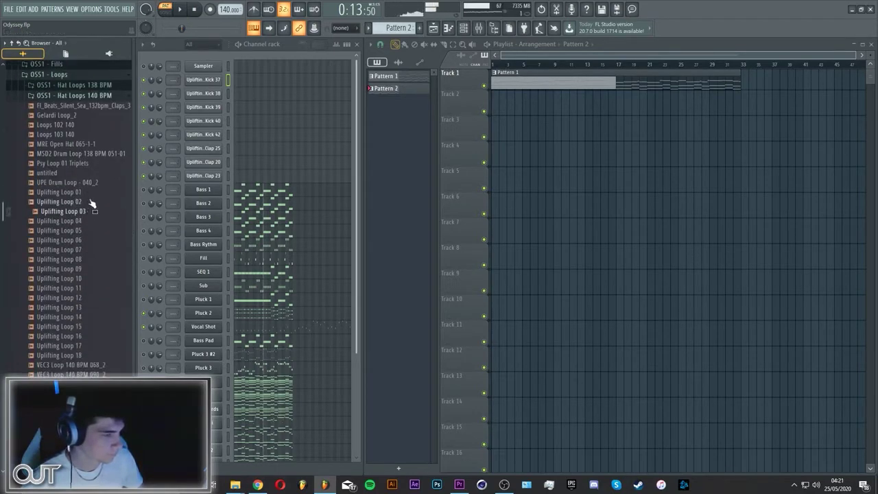
click(90, 202)
click(90, 212)
click(90, 221)
click(90, 230)
click(91, 241)
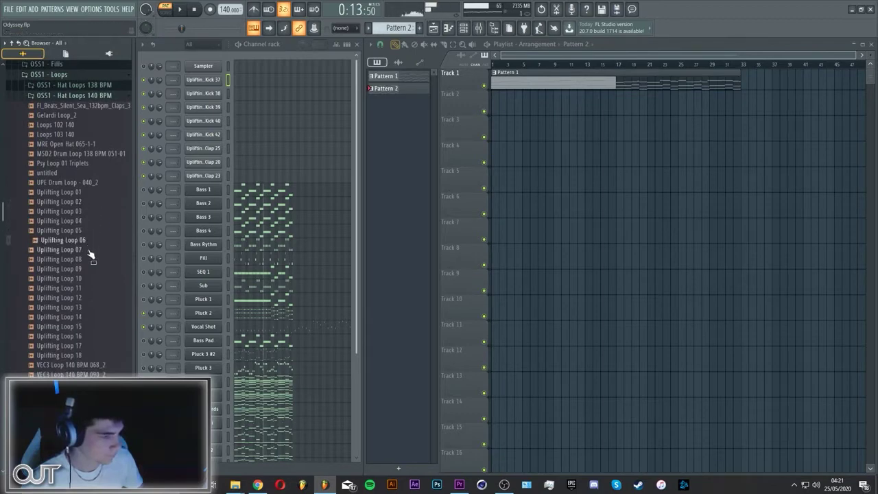
click(92, 250)
click(93, 259)
click(93, 269)
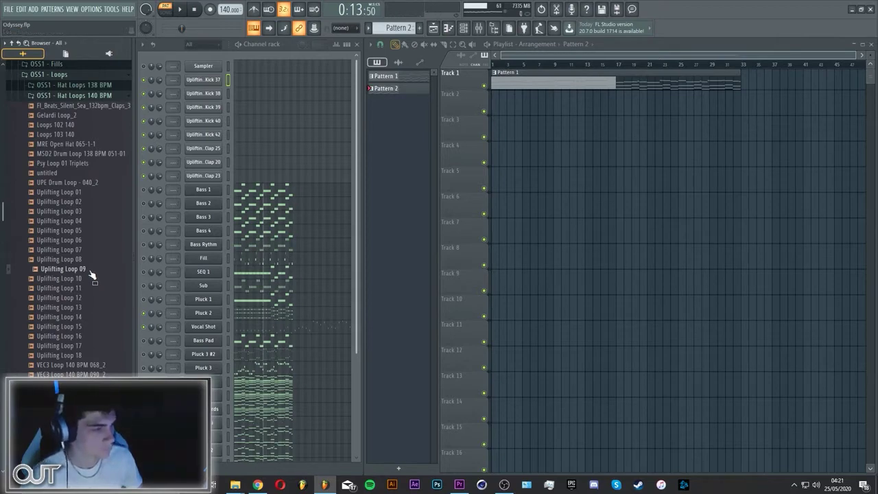
Replay Uplifting Loop 02 and 01, and audition Uplifting Loop 09 through Uplifting Loop 18
click(89, 202)
click(88, 192)
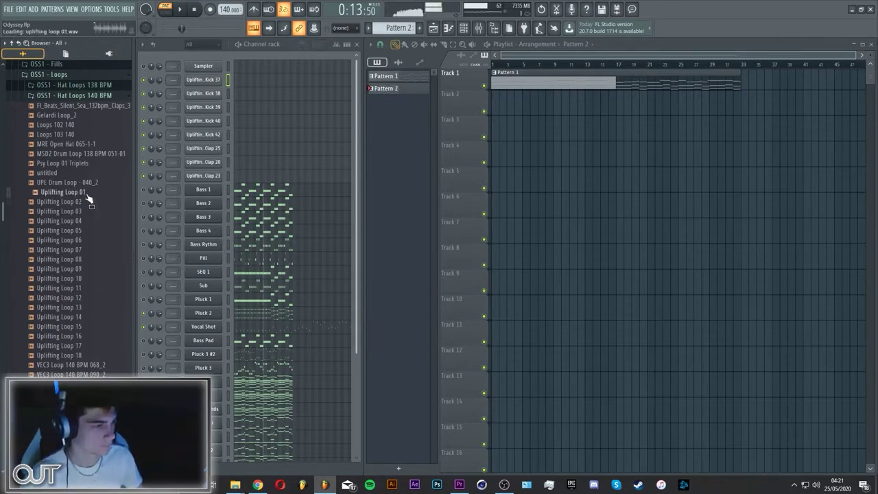
click(83, 270)
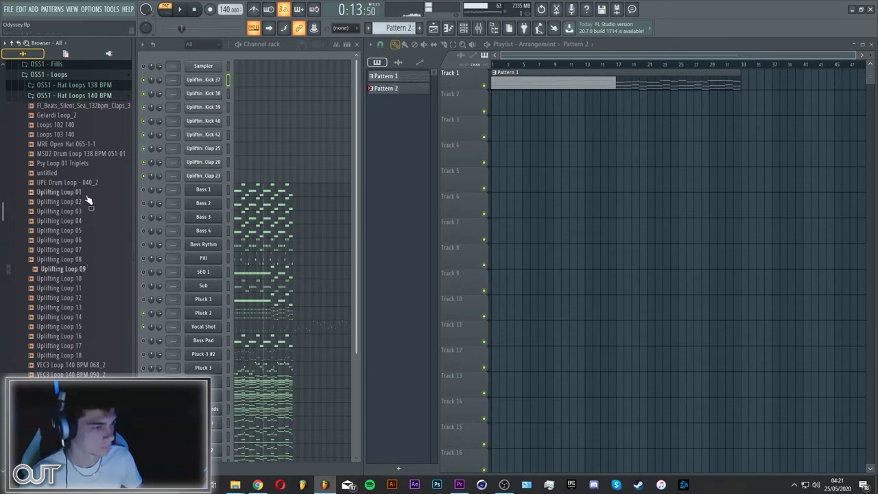
click(85, 279)
click(88, 289)
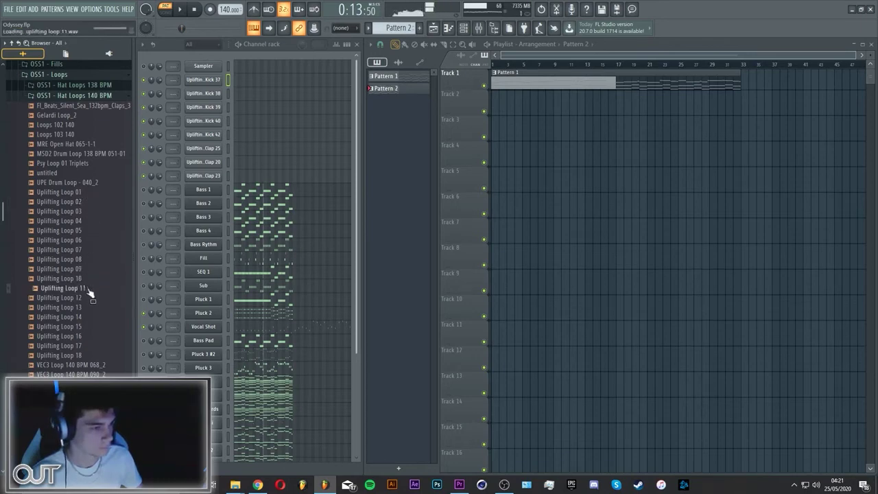
click(92, 299)
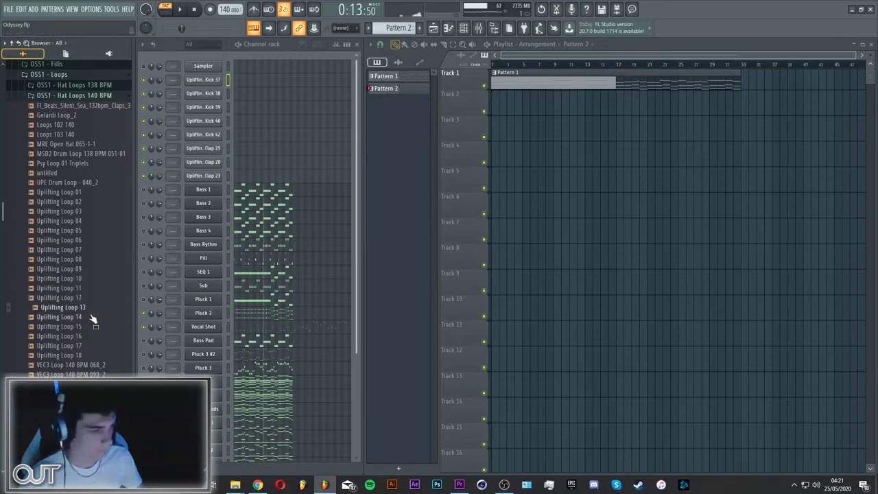
click(93, 309)
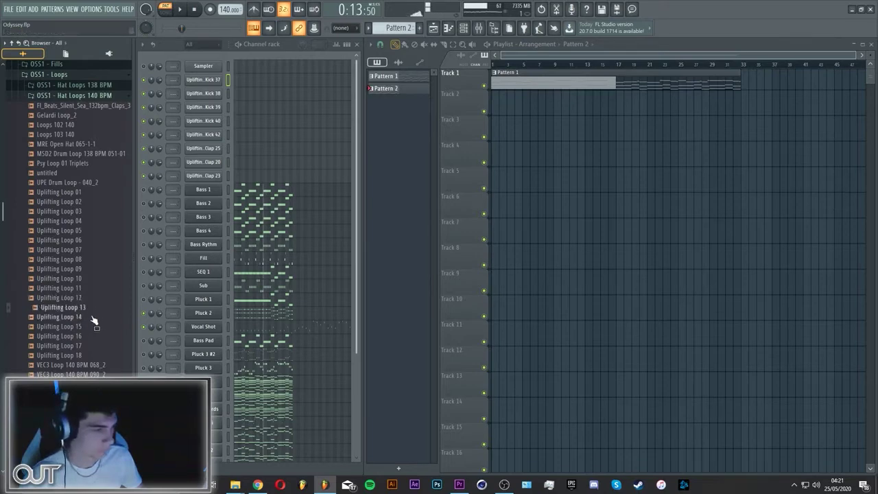
click(93, 318)
click(94, 327)
click(94, 337)
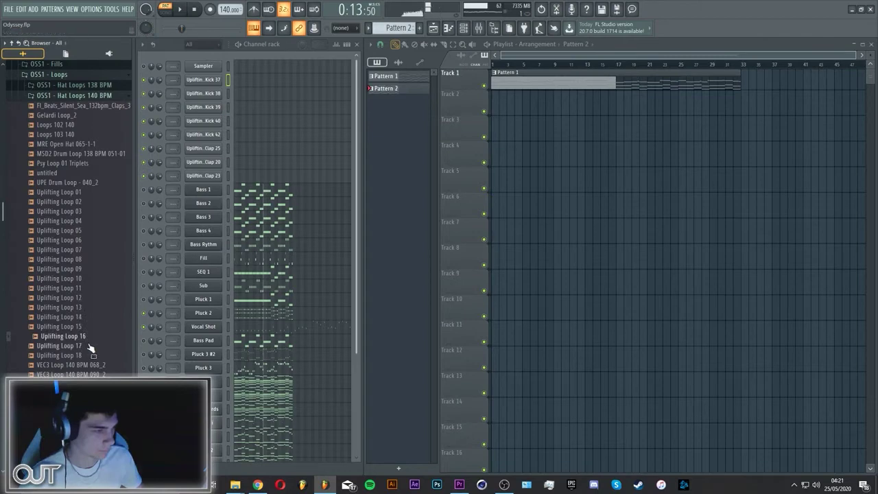
click(89, 346)
click(91, 356)
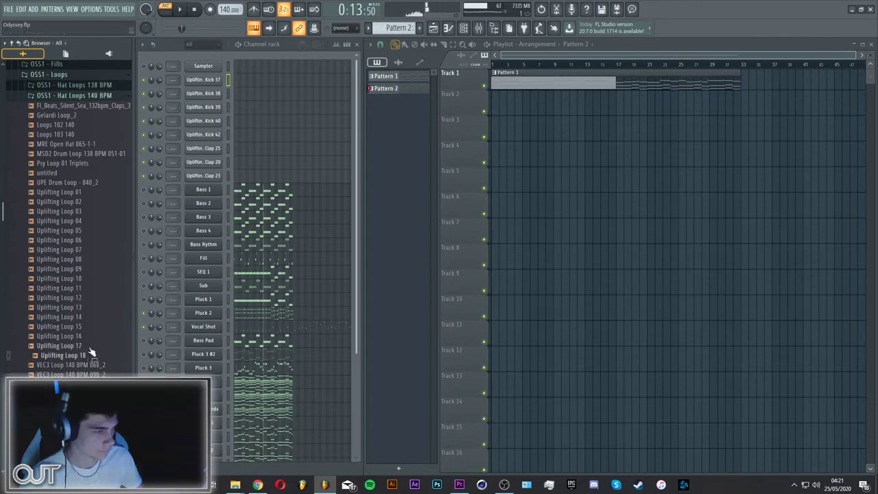
Compare Uplifting Loop 16 down to 13, and place Uplifting Loop 13 on Track 5 and Uplifting Loop 09 on Track 4 at bar 1
click(90, 335)
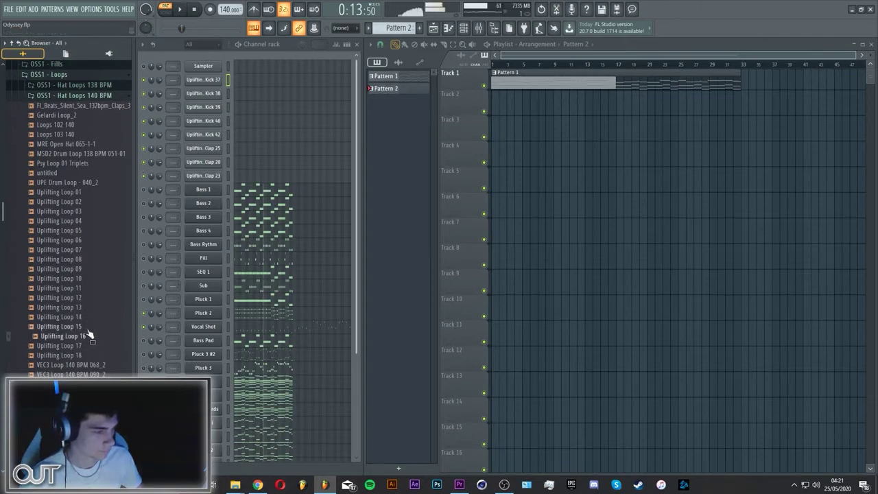
click(87, 328)
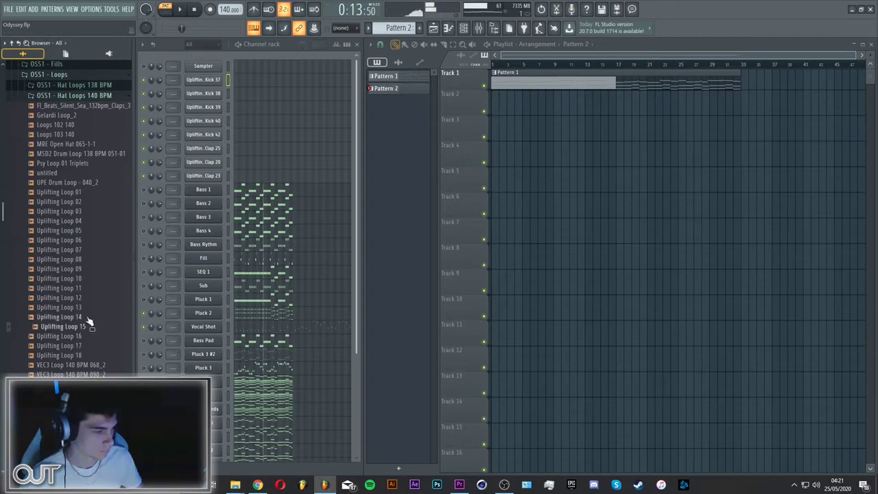
click(88, 317)
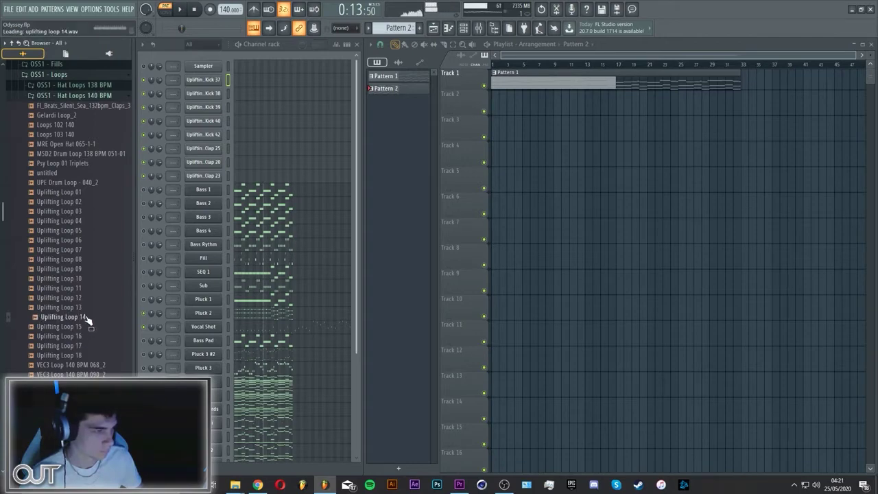
click(88, 309)
drag(495, 163, 495, 166)
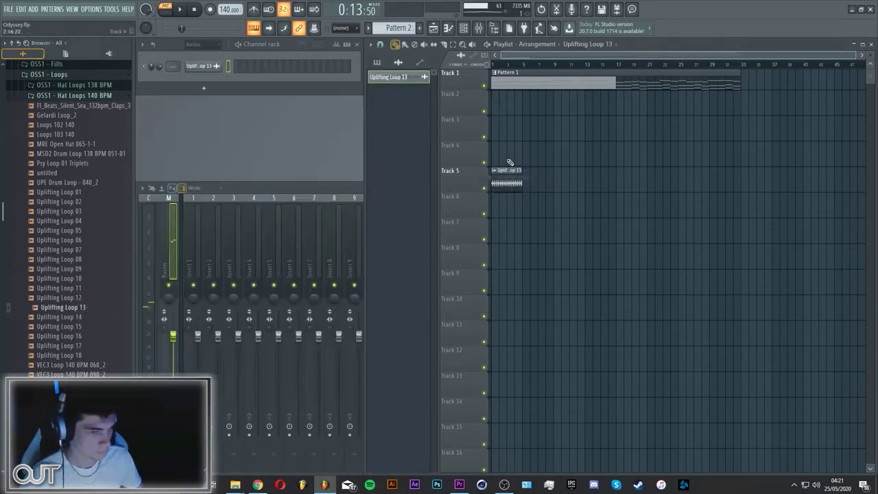
click(87, 261)
drag(89, 269, 484, 158)
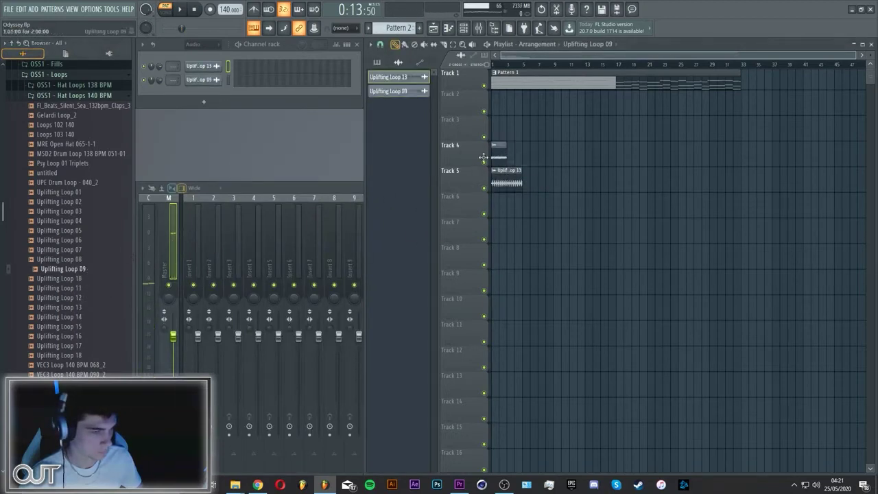
Compare Uplifting Loop 15 to 18 again and place Uplifting Loop 17 at the start of Track 6
click(92, 357)
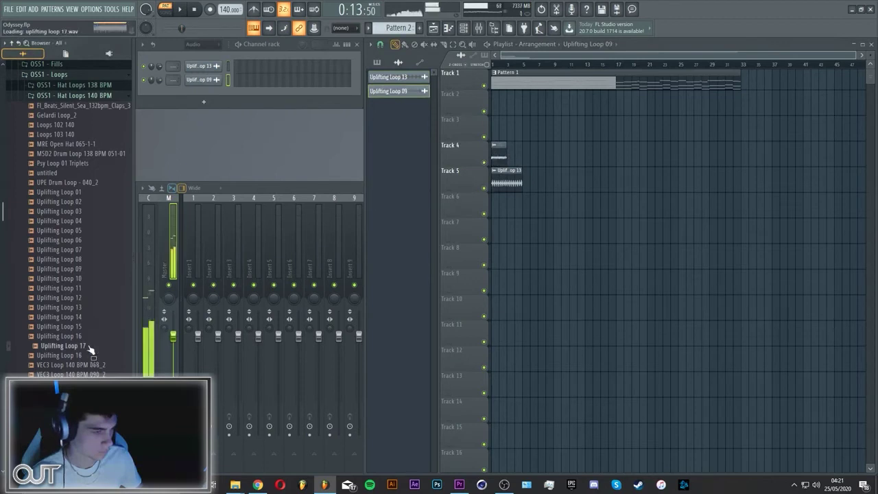
click(93, 338)
click(90, 327)
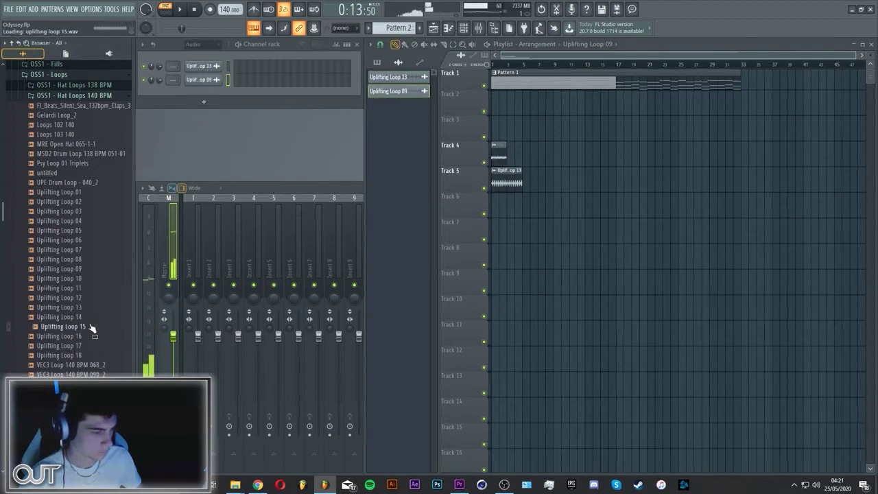
click(91, 336)
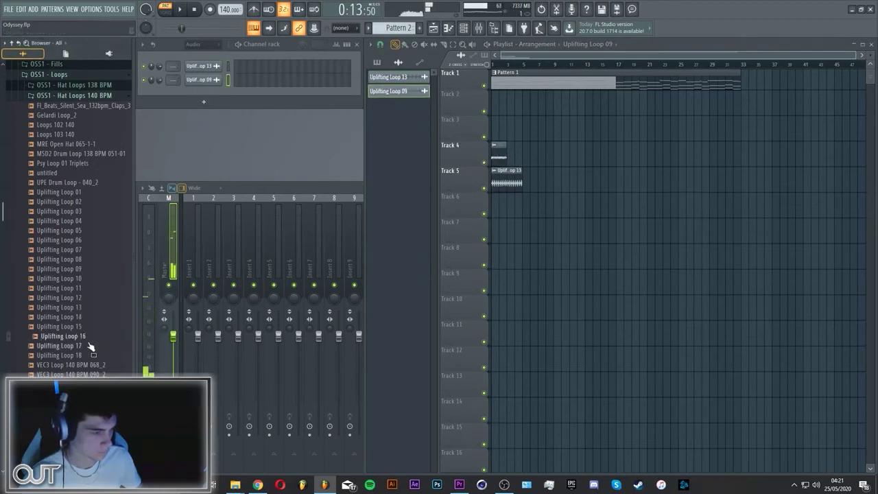
click(89, 345)
drag(92, 348, 505, 208)
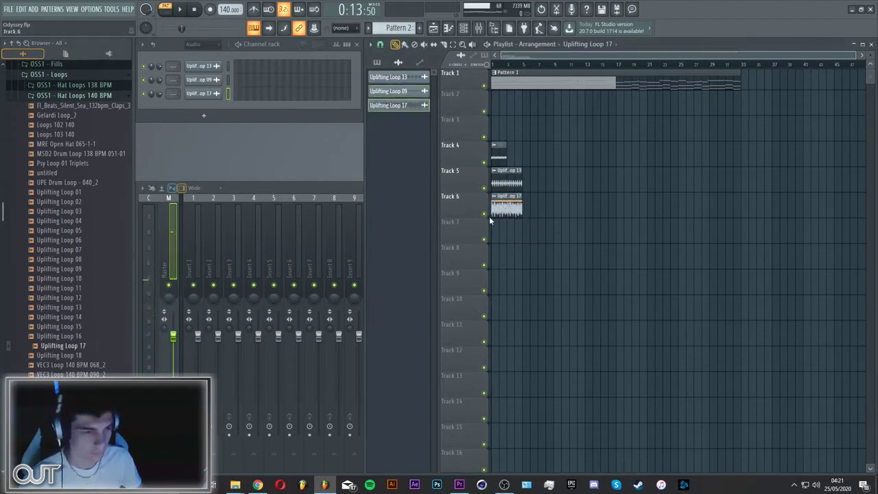
Mute Track 1 and play the song to hear the placed loops together
click(484, 85)
key(space)
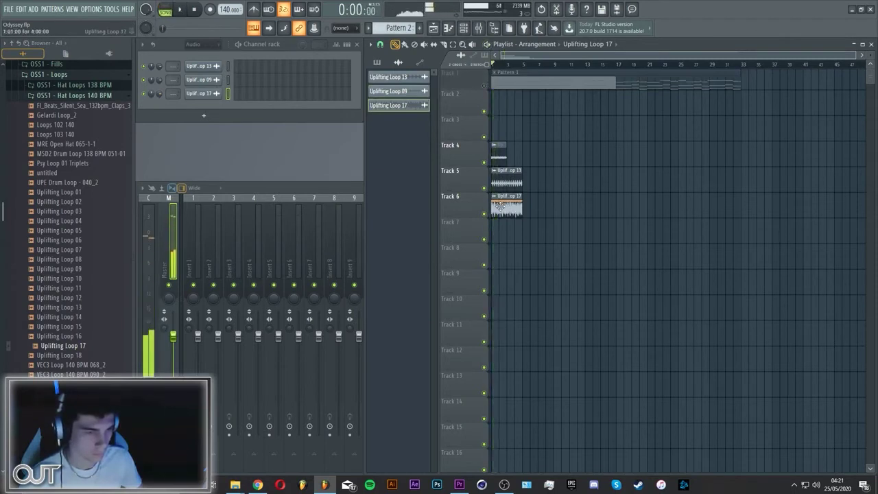
Nudge the stretch time of the Uplifting Loop 17 clip and open its sample in the audio editor
double_click(499, 206)
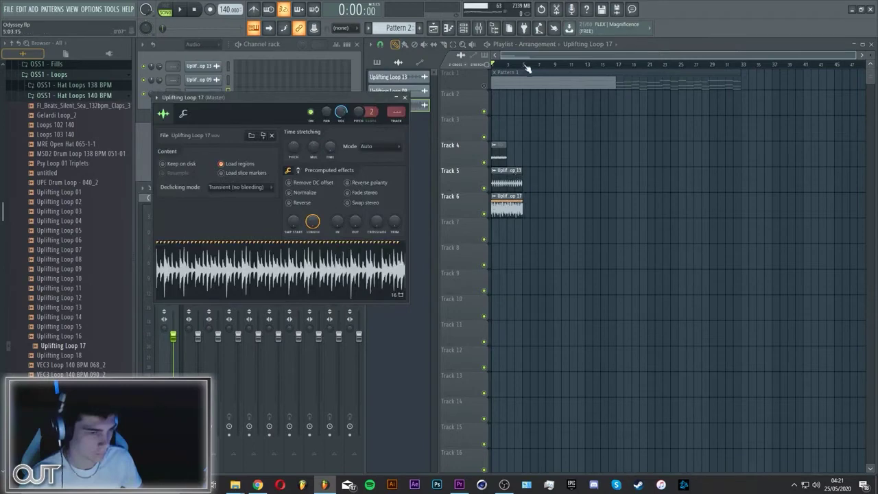
scroll(527, 67, up, 5)
drag(330, 147, 330, 138)
right_click(367, 277)
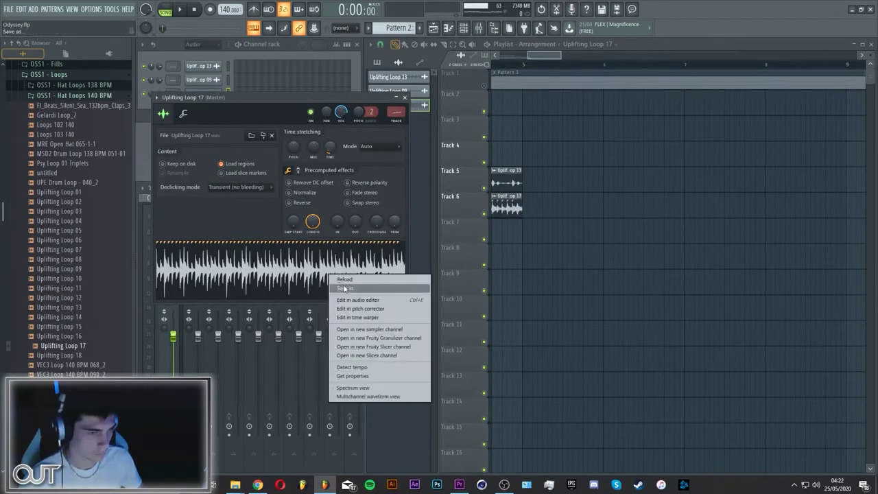
click(374, 297)
Toggle the display of the slice markers in Edison and send the sample back to the Uplifting Loop 17 channel
right_click(375, 195)
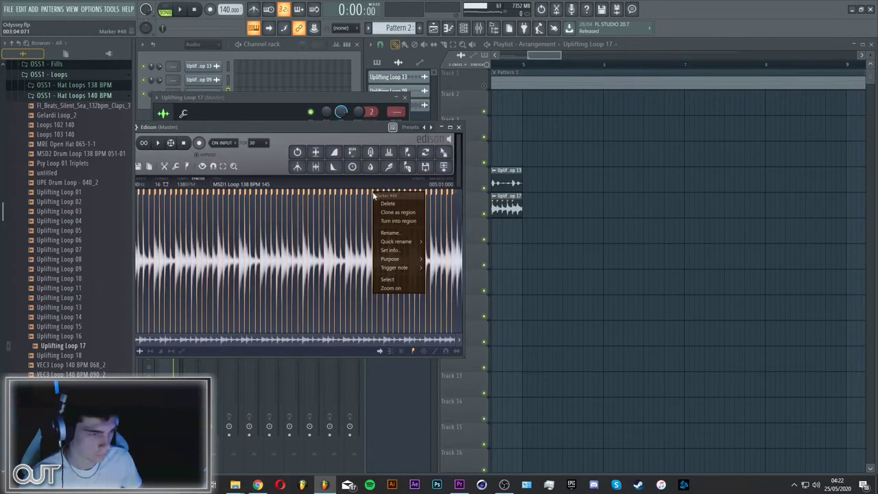
click(414, 351)
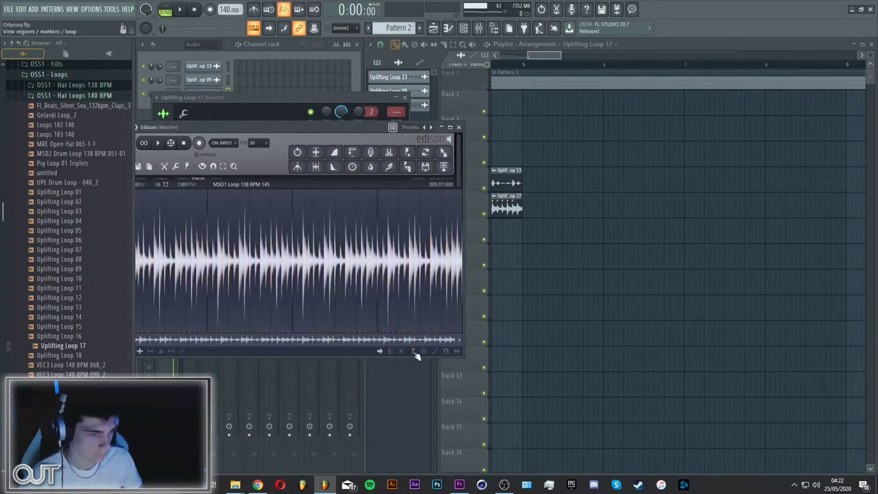
click(449, 168)
click(434, 239)
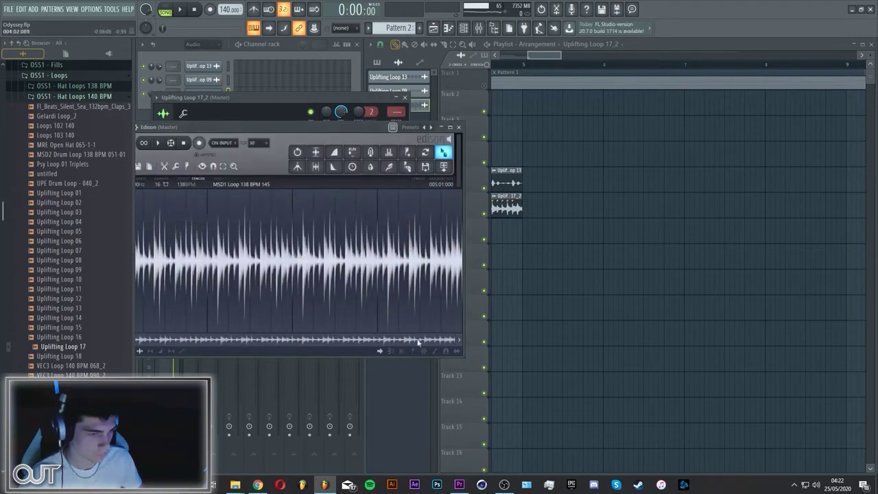
click(415, 351)
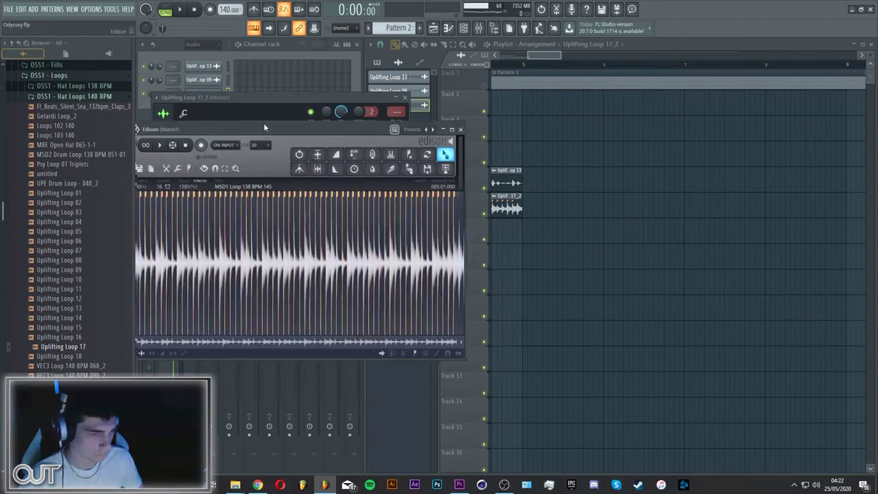
Look through Edison's region, tools and edit commands for handling the slice markers, and inspect one marker in the middle up close
drag(264, 126, 408, 128)
click(376, 168)
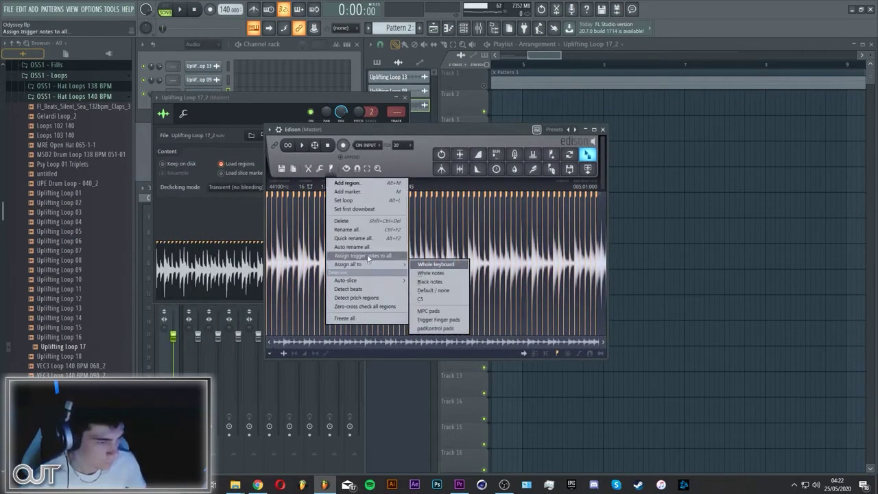
click(319, 168)
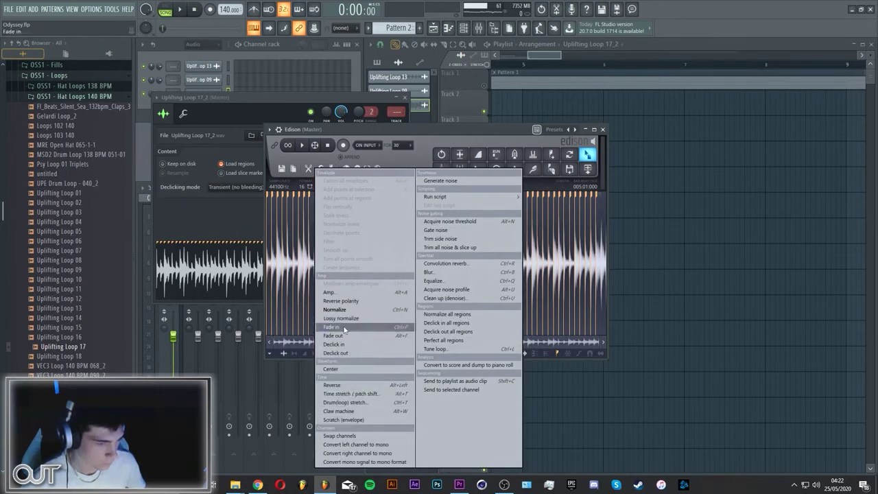
click(309, 168)
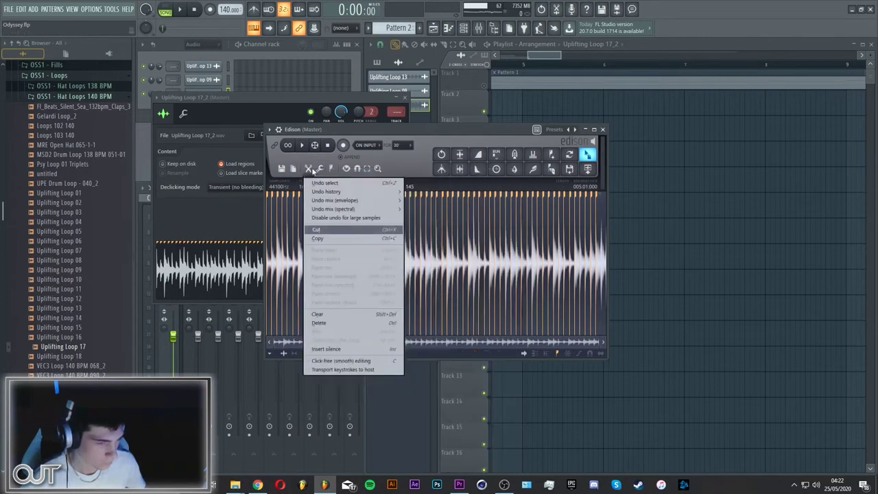
right_click(434, 197)
mouse_move(468, 253)
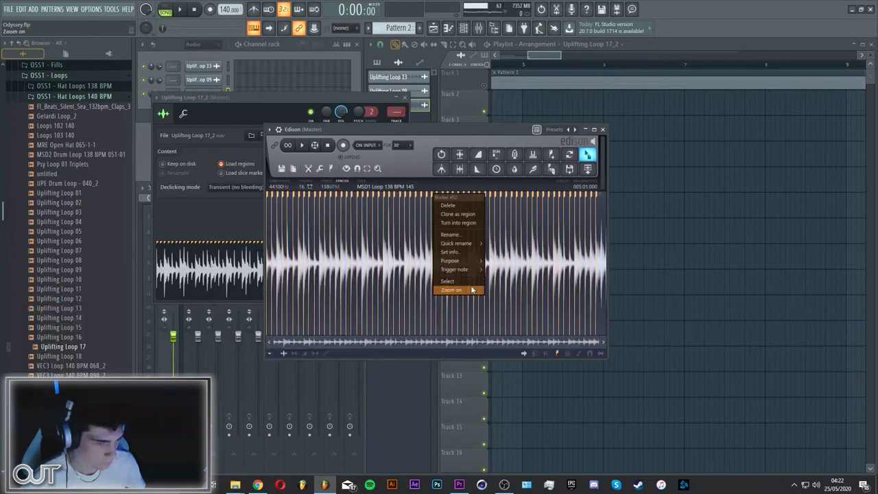
click(472, 290)
scroll(431, 267, down, 4)
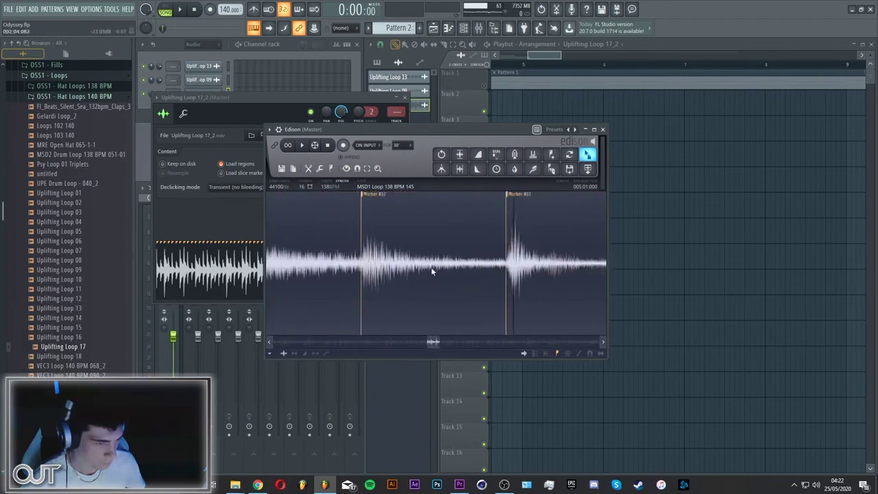
scroll(431, 270, down, 4)
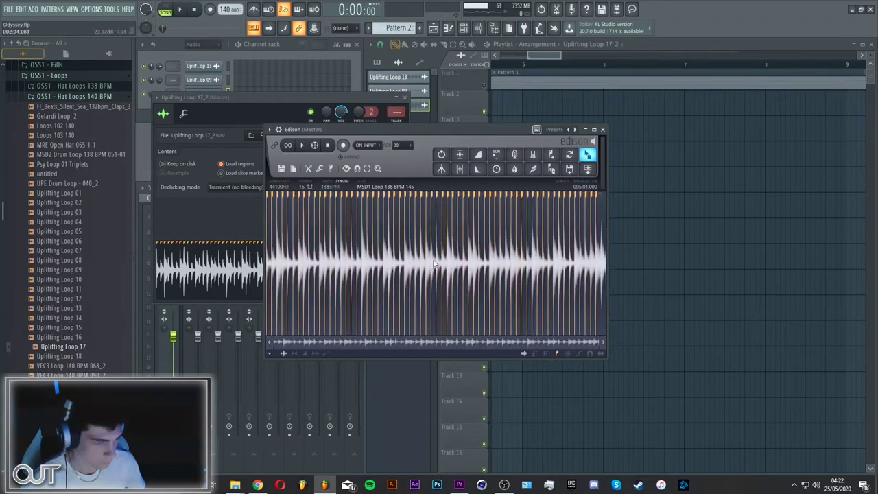
Delete the slice markers at the end of the Uplifting Loop 17_2 sample one by one, working backwards to Marker #53
right_click(583, 197)
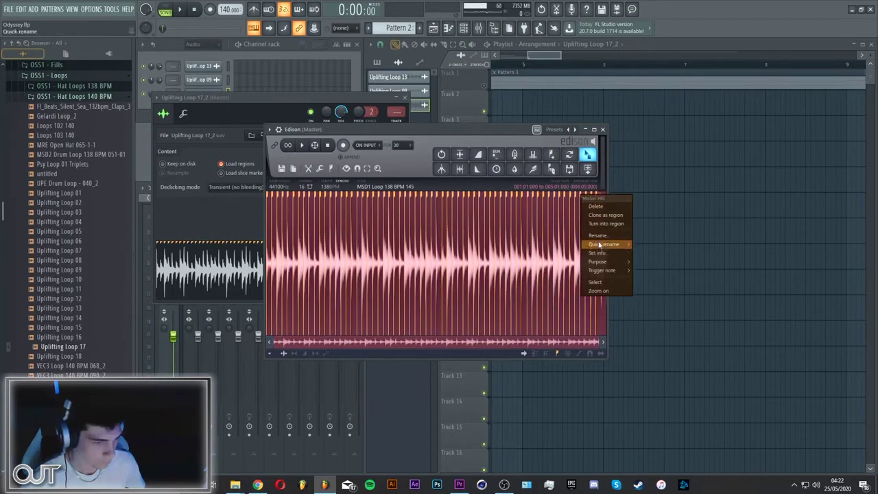
click(604, 207)
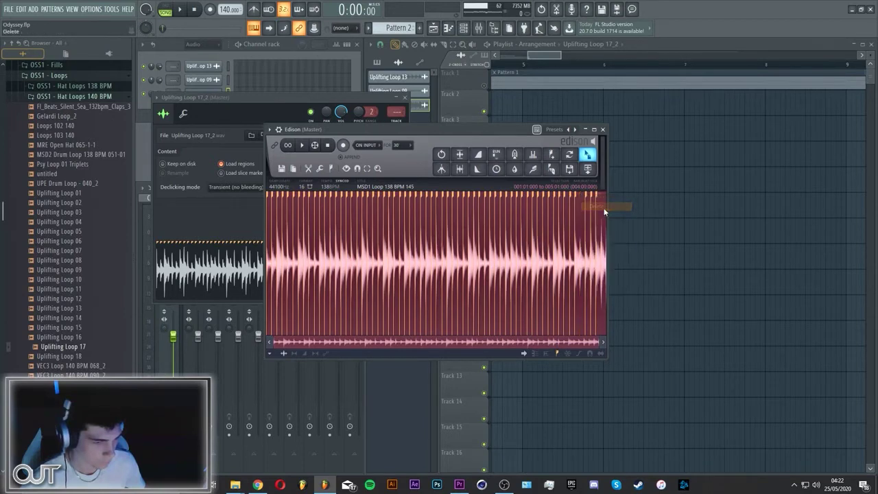
right_click(595, 202)
click(597, 204)
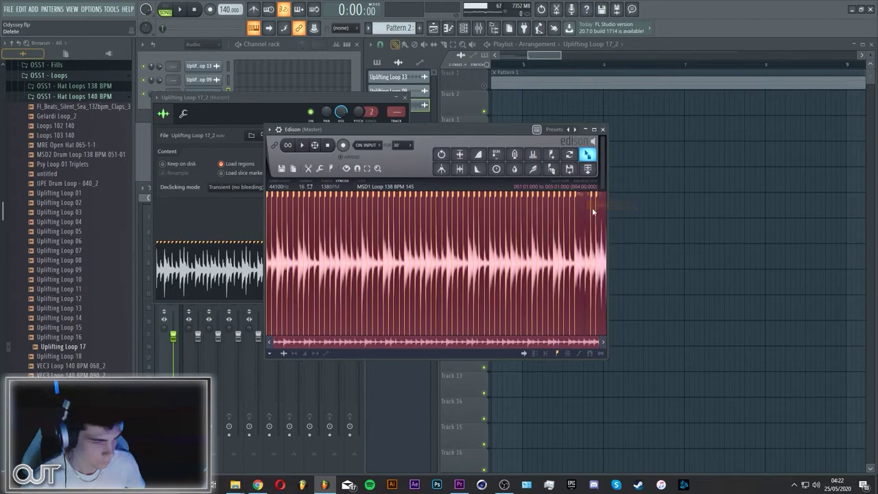
right_click(590, 202)
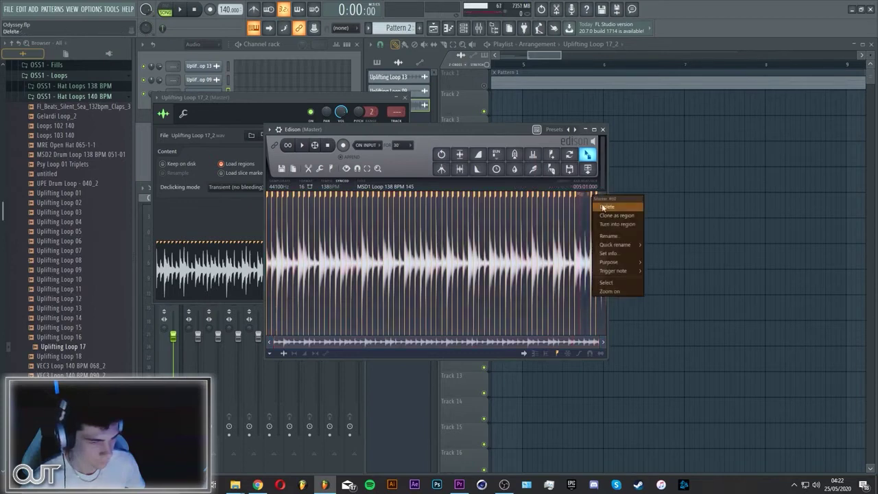
click(598, 206)
right_click(591, 201)
click(598, 205)
right_click(580, 199)
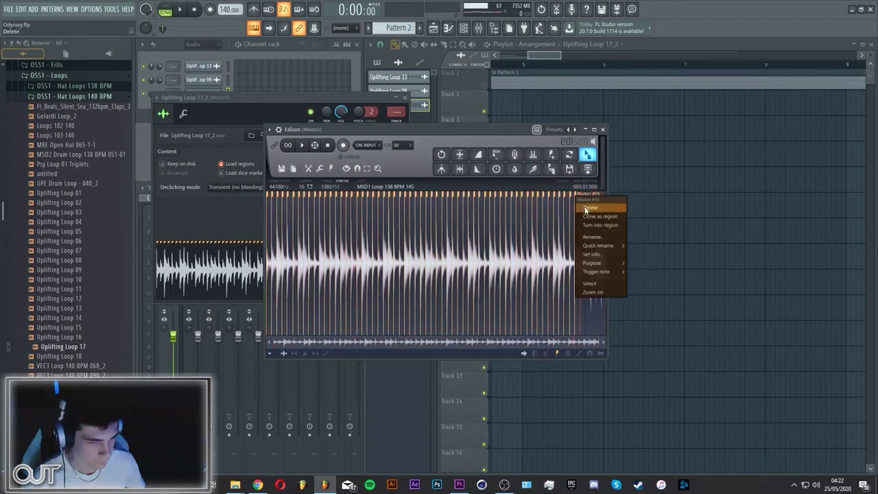
click(598, 206)
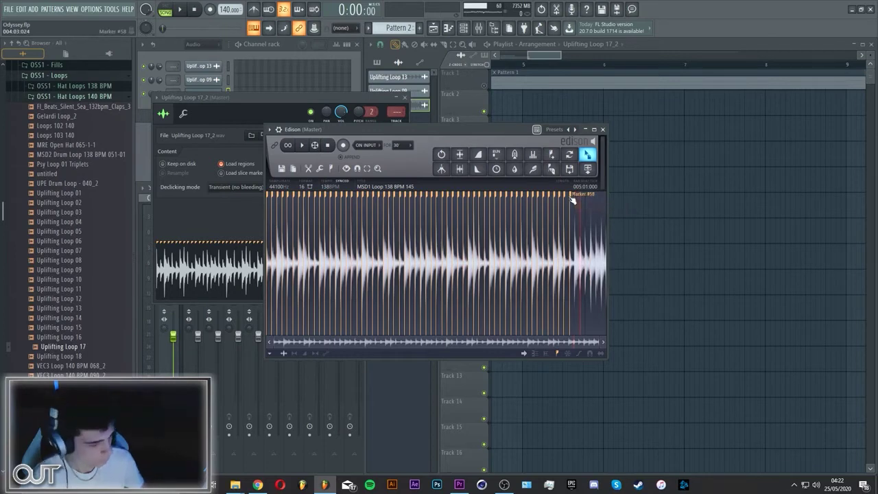
right_click(570, 198)
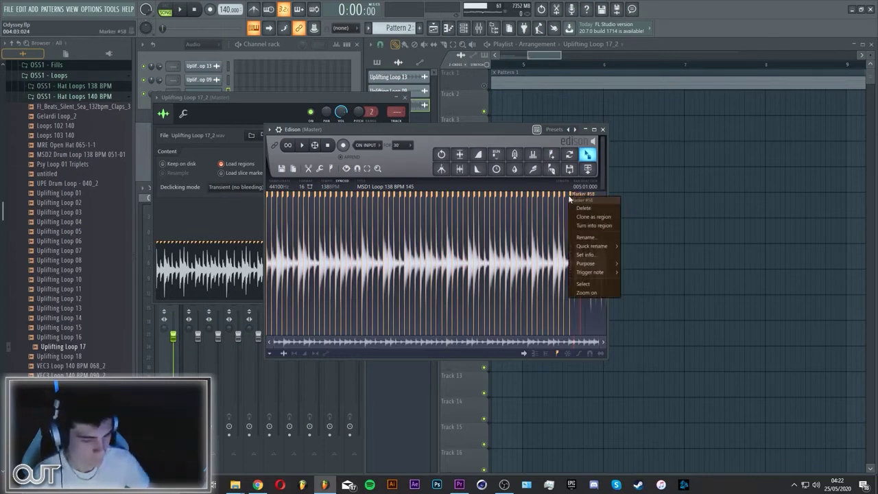
click(583, 207)
right_click(569, 199)
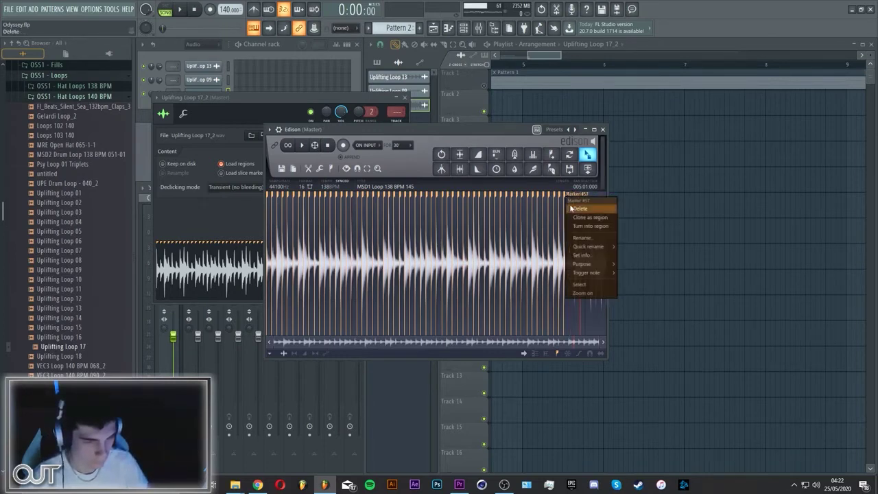
click(580, 207)
right_click(557, 200)
click(559, 209)
right_click(547, 194)
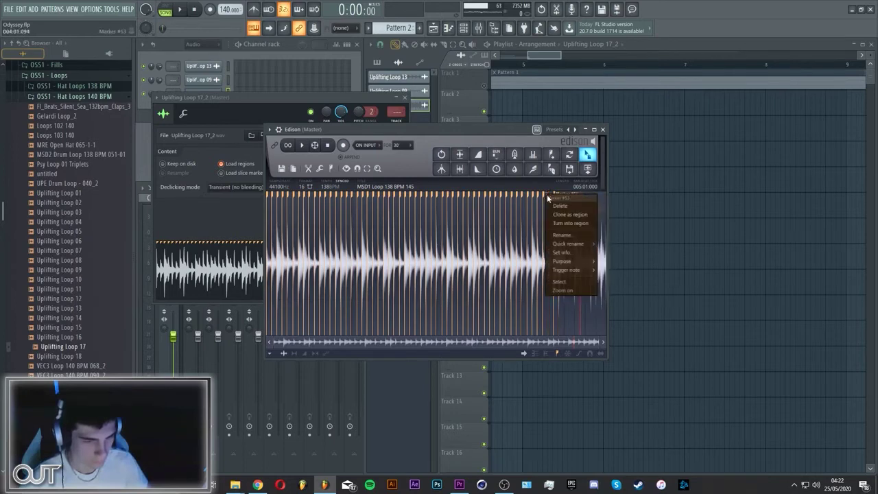
click(555, 203)
right_click(544, 197)
click(550, 205)
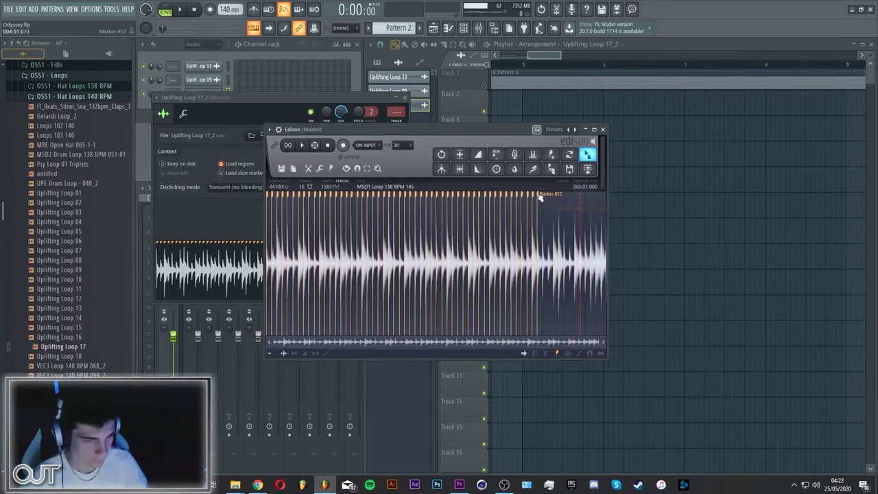
Remove the slice markers around the start of bar 4, including the regions cloned there by mistake
right_click(540, 196)
click(549, 206)
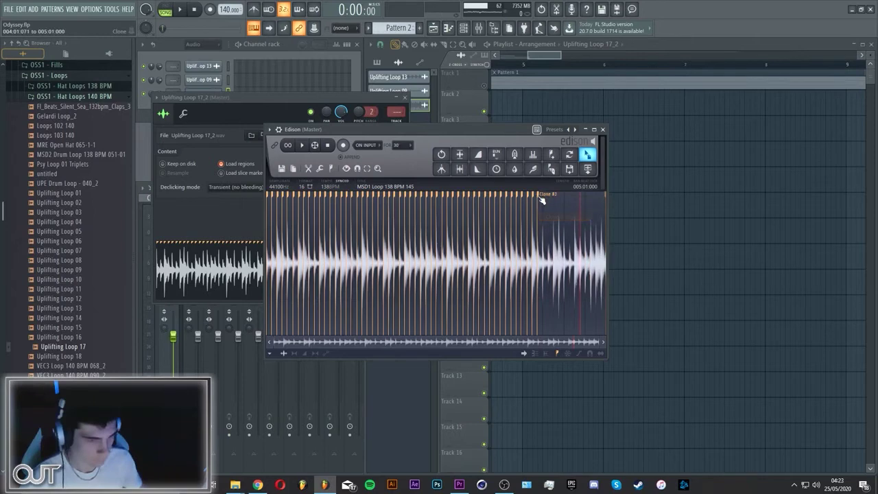
right_click(530, 194)
click(542, 206)
right_click(531, 195)
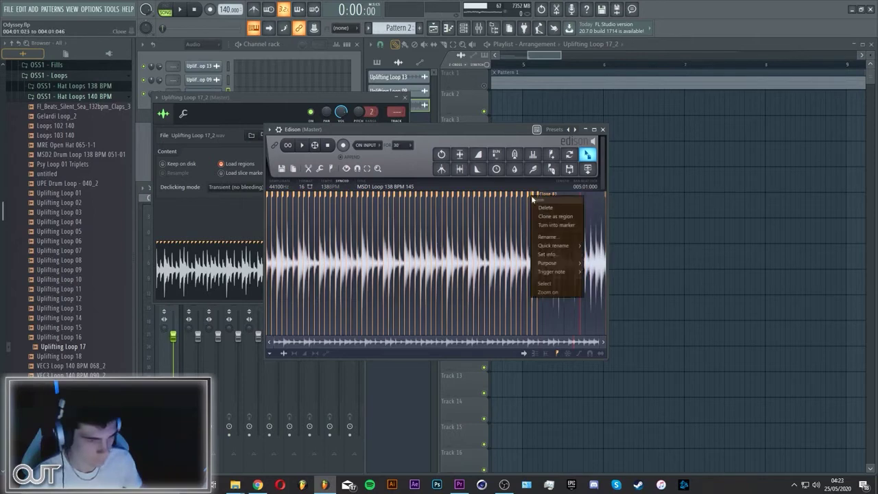
click(540, 208)
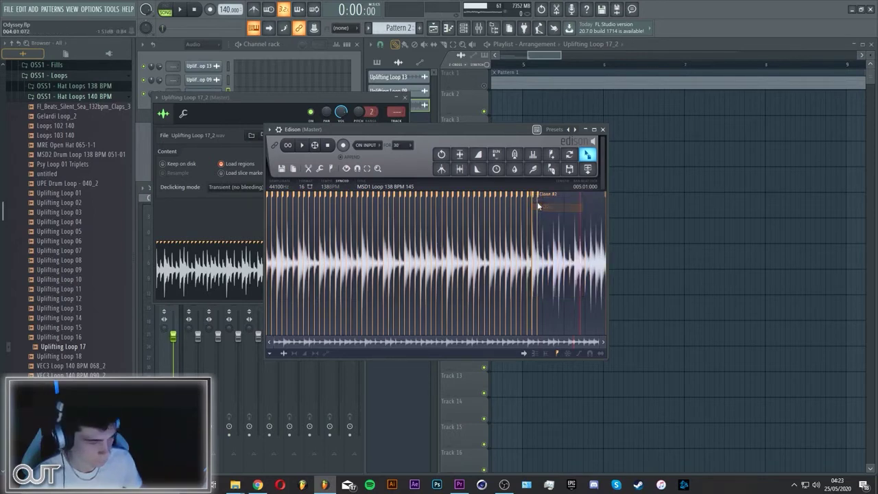
right_click(533, 196)
click(541, 207)
right_click(533, 196)
click(540, 208)
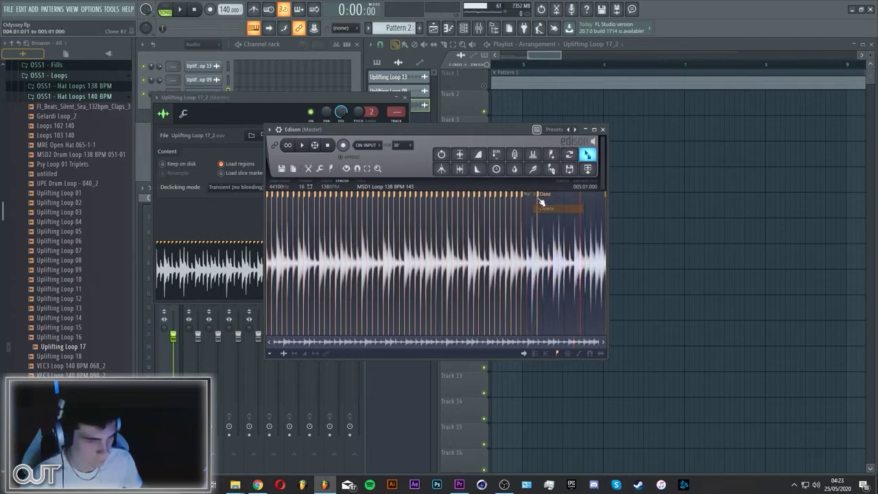
right_click(539, 198)
click(546, 208)
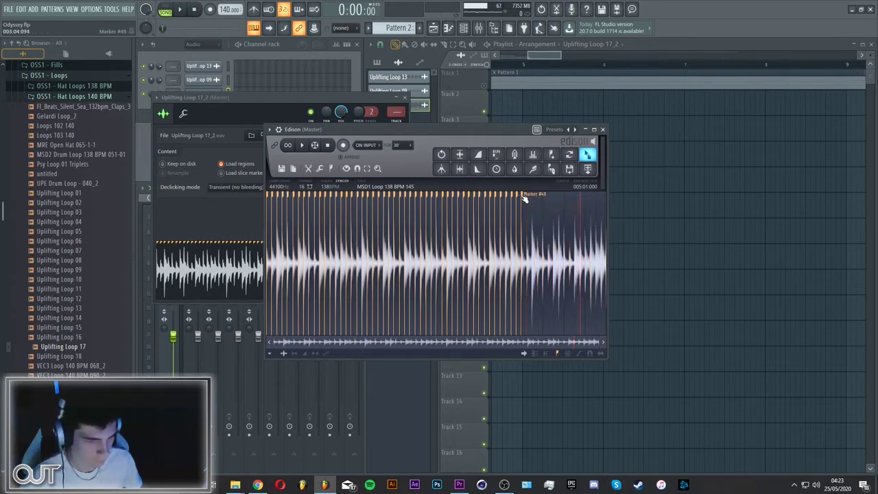
Thin out the slice markers one at a time from Marker #49 back to the start of the sample
right_click(523, 196)
click(531, 207)
right_click(518, 197)
click(527, 207)
right_click(512, 197)
click(521, 206)
right_click(506, 197)
click(516, 207)
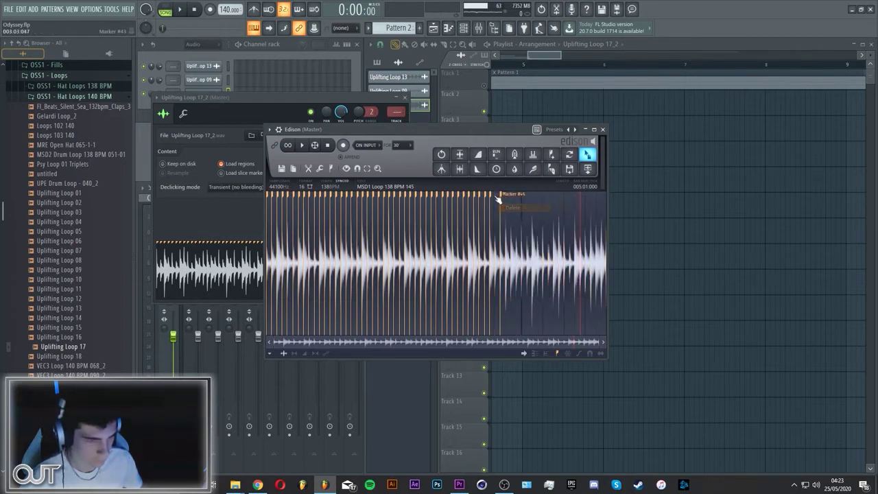
right_click(500, 196)
click(510, 207)
right_click(485, 197)
click(494, 206)
right_click(474, 196)
click(484, 206)
right_click(464, 196)
click(474, 206)
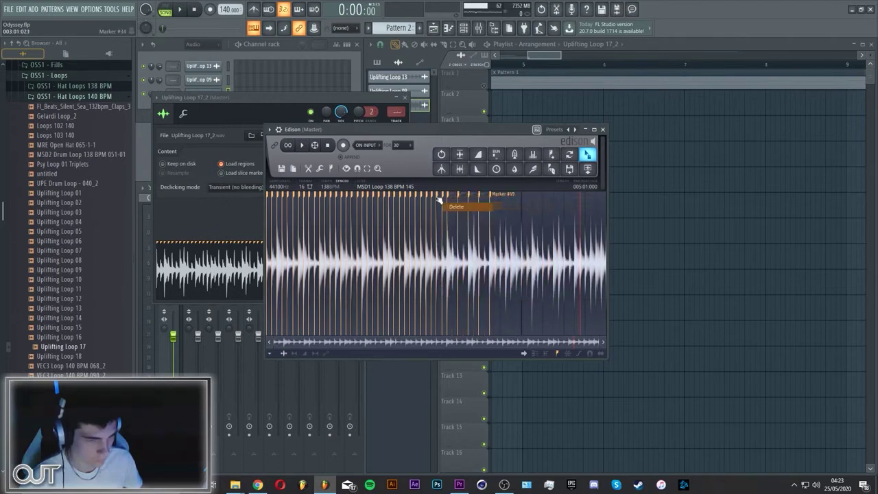
right_click(431, 197)
click(439, 205)
right_click(420, 197)
click(429, 206)
right_click(409, 197)
click(418, 205)
right_click(399, 197)
click(407, 206)
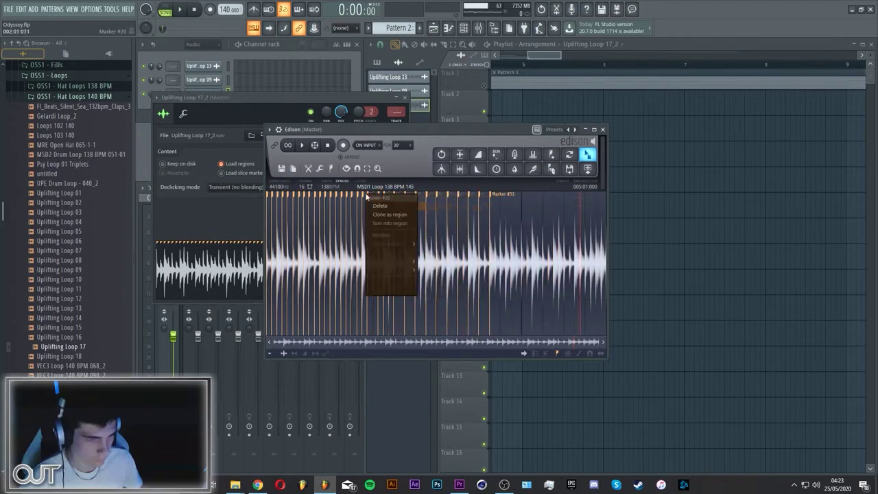
click(380, 205)
right_click(361, 197)
click(375, 207)
right_click(356, 197)
click(370, 206)
right_click(350, 197)
right_click(289, 197)
click(299, 206)
right_click(278, 197)
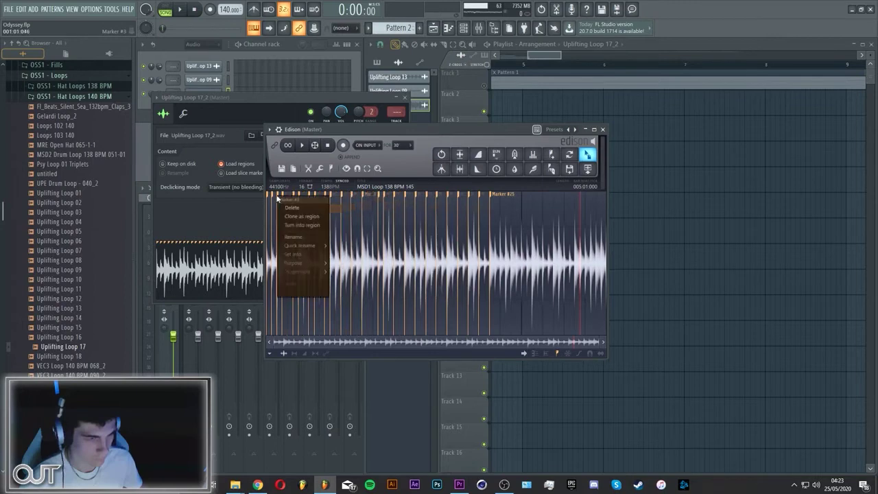
click(289, 207)
right_click(270, 196)
click(280, 205)
right_click(269, 195)
click(275, 196)
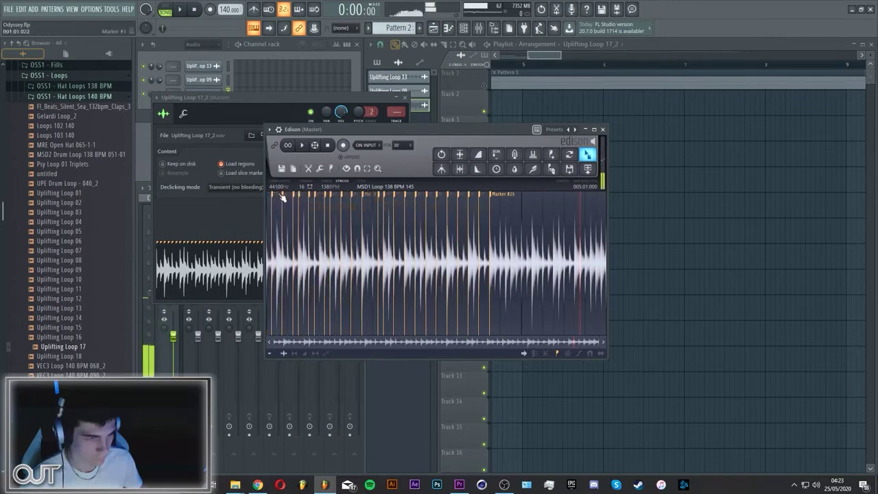
Delete all remaining slice markers, working forward from the start of the sample to the last one
right_click(278, 198)
click(287, 207)
right_click(286, 199)
click(295, 207)
right_click(293, 199)
click(303, 207)
click(306, 207)
right_click(309, 197)
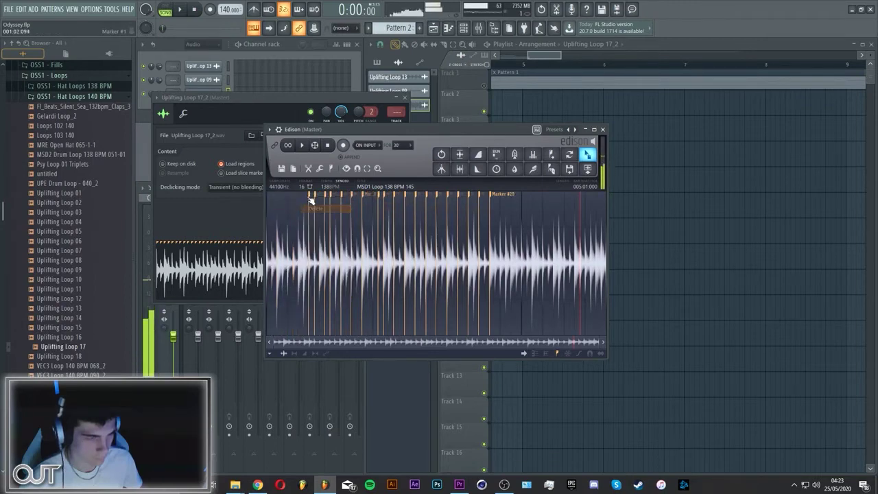
right_click(329, 197)
click(336, 207)
right_click(324, 197)
click(332, 208)
right_click(342, 197)
click(349, 206)
right_click(352, 197)
click(359, 207)
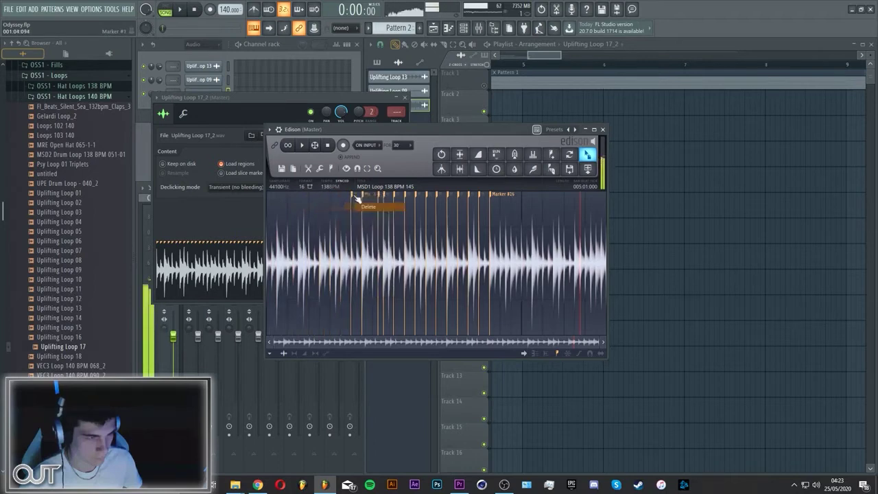
click(376, 207)
right_click(386, 198)
key(Escape)
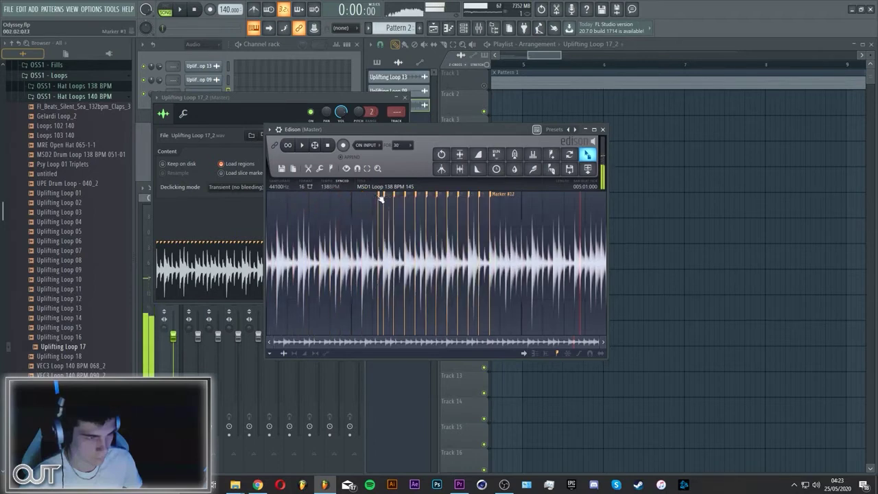
right_click(382, 198)
click(384, 207)
right_click(387, 199)
click(410, 206)
right_click(416, 198)
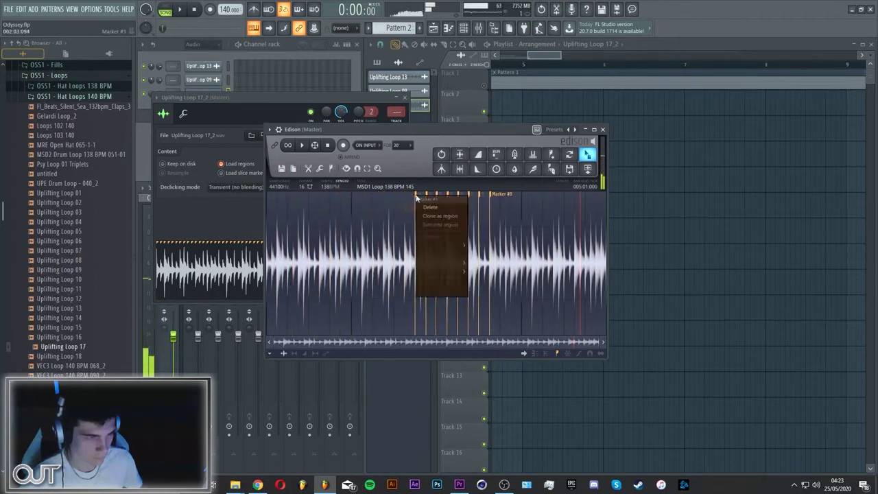
key(Escape)
right_click(416, 198)
click(420, 207)
right_click(426, 197)
click(430, 206)
right_click(432, 198)
right_click(460, 196)
click(464, 207)
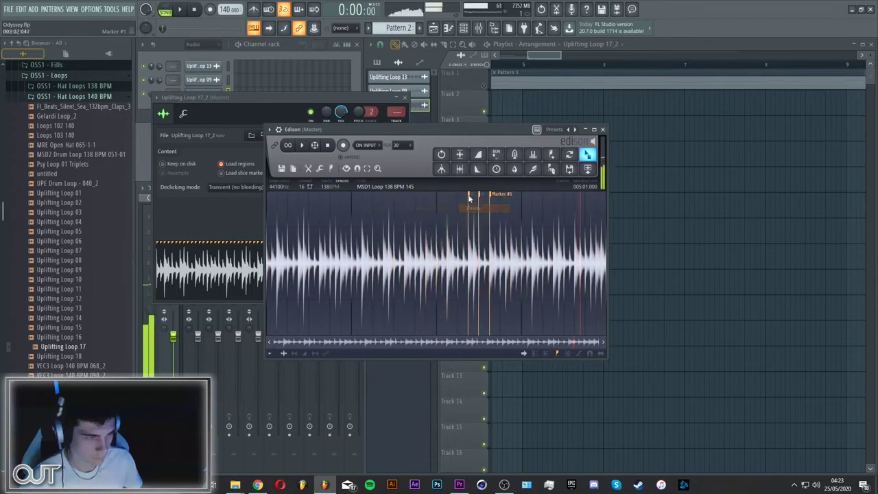
right_click(469, 196)
click(473, 206)
right_click(479, 195)
click(485, 207)
right_click(491, 194)
click(497, 206)
Load the marker-free sample from Edison into the Uplifting Loop 17 channel and play the song
click(580, 168)
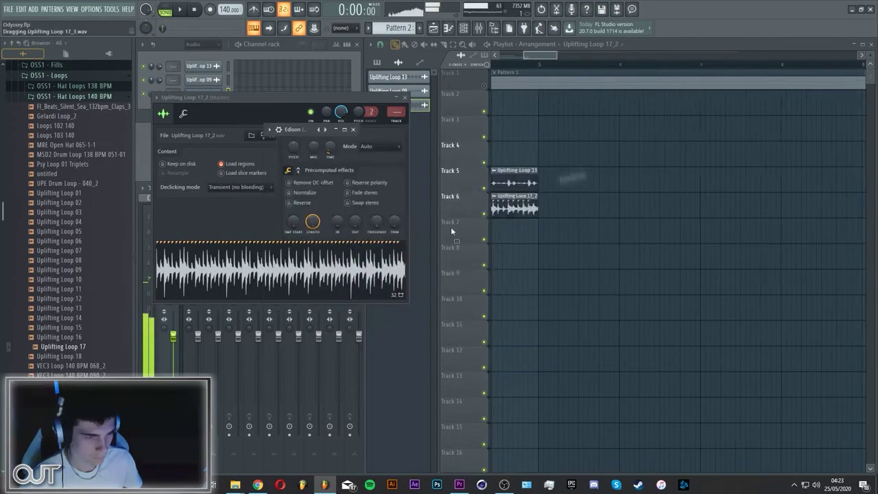
key(Escape)
key(space)
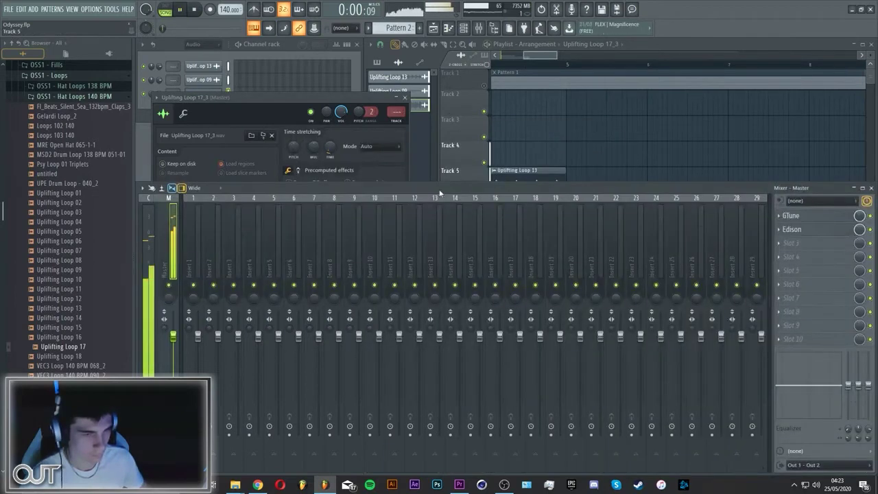
Stop playback and open the Uplifting Loop 17_3 channel's sample in the audio editor
click(318, 103)
key(space)
right_click(344, 263)
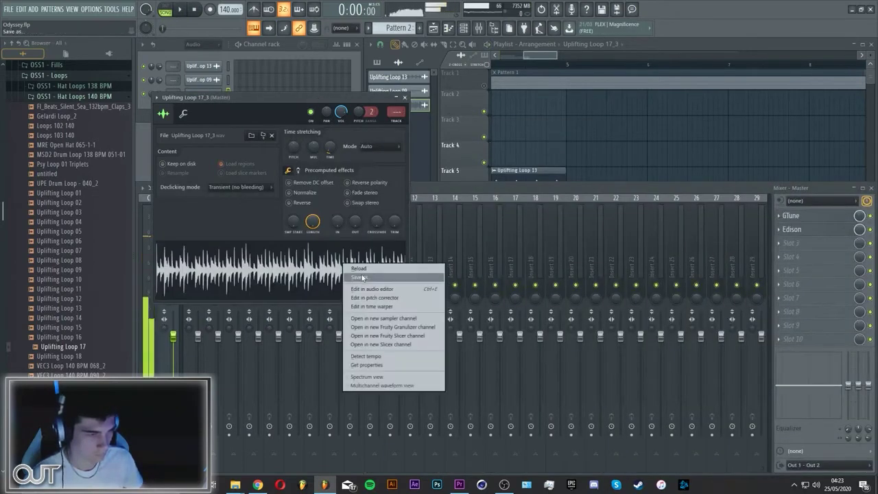
click(377, 291)
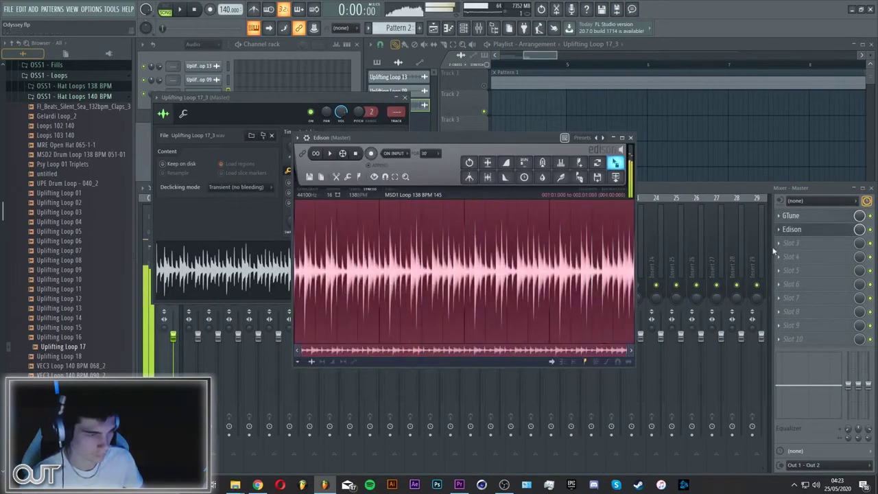
Lower the sample's level in Edison with the Amp tool, load it into the Uplifting Loop 17_3 channel and close both windows
click(336, 177)
click(348, 177)
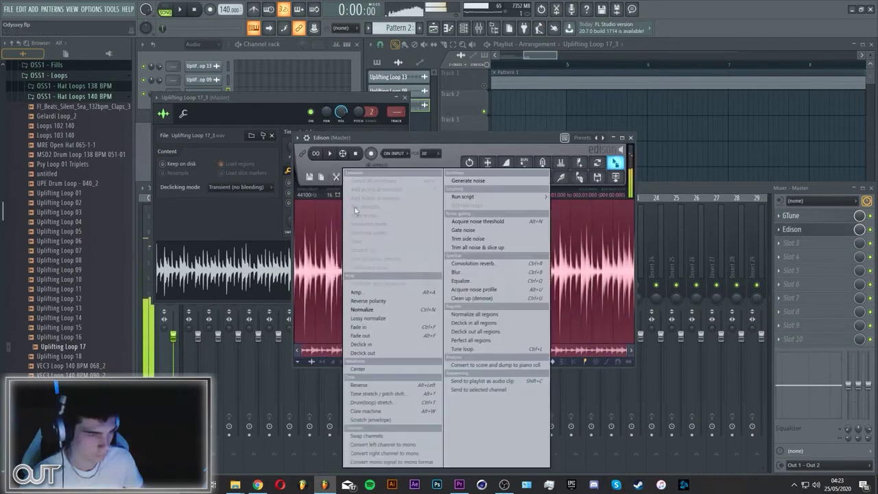
click(356, 292)
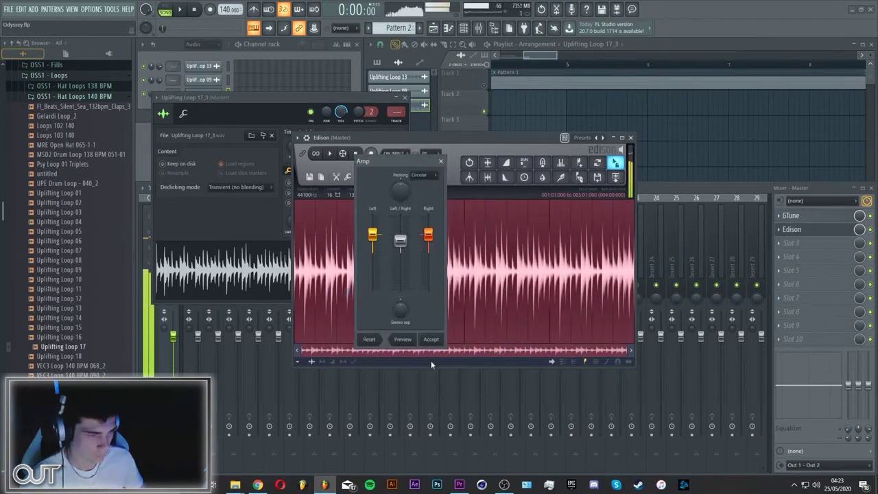
click(433, 341)
drag(616, 177, 323, 290)
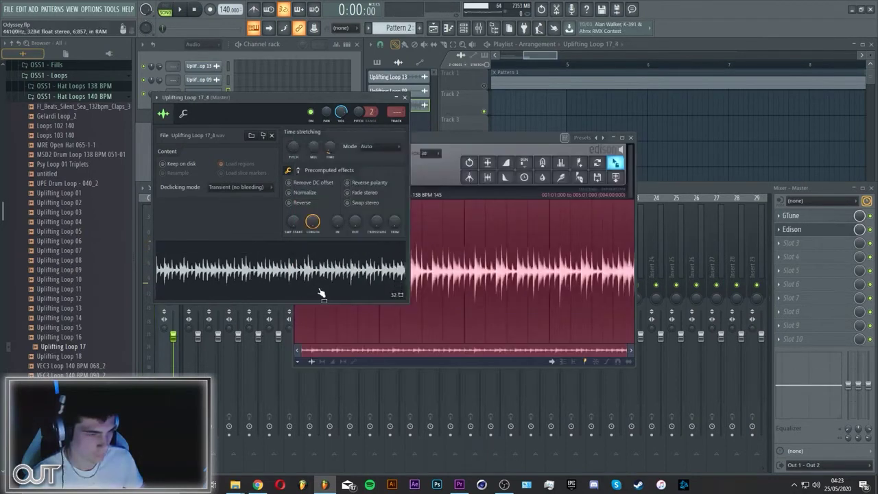
click(630, 137)
click(405, 98)
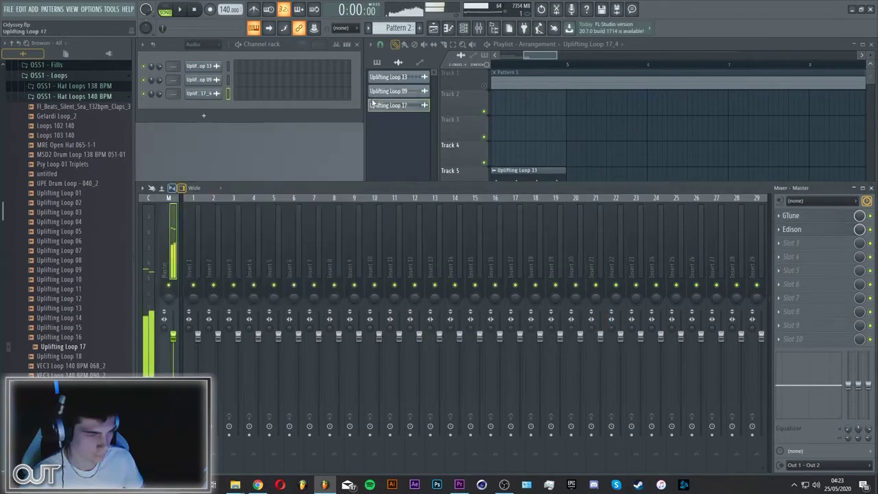
Play the song from its start to check the Uplifting Loop 17_4 clip's level against the other loops
key(space)
click(525, 130)
right_click(539, 135)
key(space)
drag(537, 57, 463, 75)
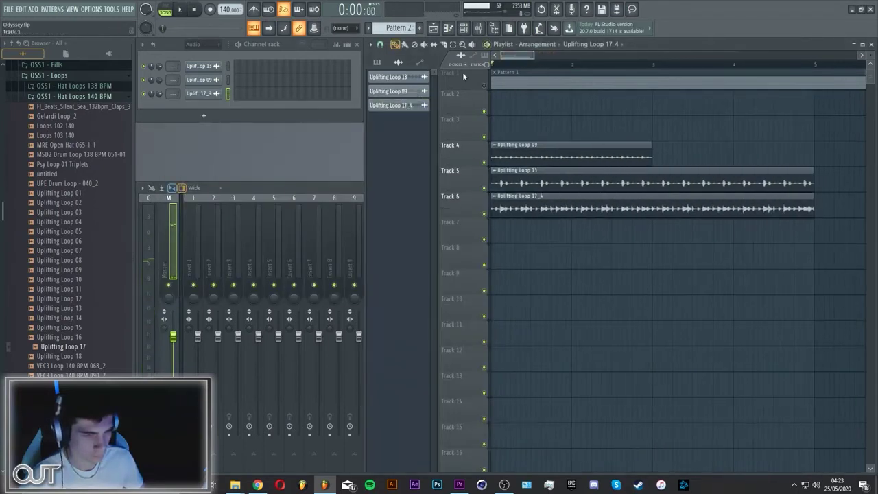
key(space)
scroll(535, 64, down, 1)
scroll(536, 67, down, 5)
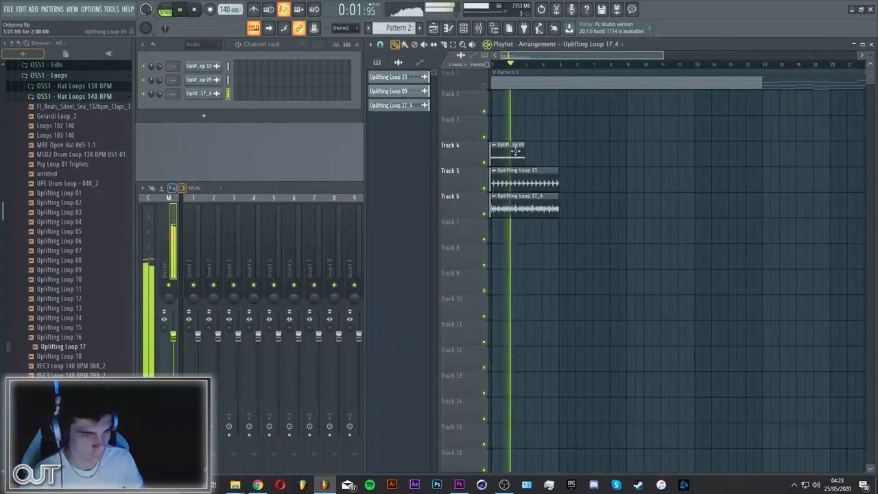
Stop playback and open the channel settings of the Uplifting Loop 17_4 clip on Track 6
key(space)
double_click(514, 150)
double_click(510, 207)
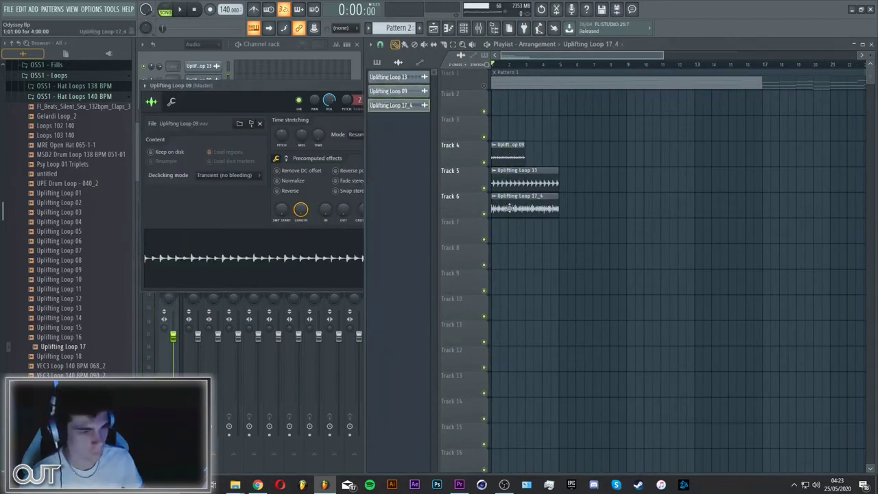
right_click(292, 294)
click(318, 307)
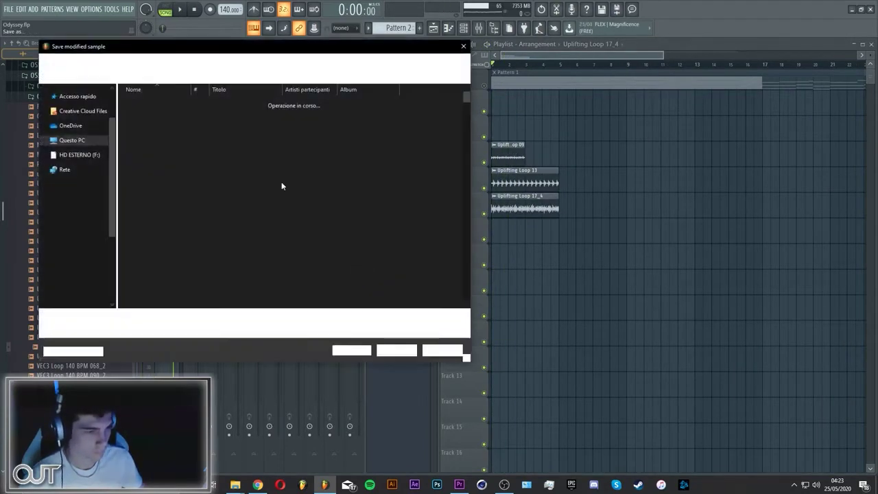
click(432, 352)
Lower the Uplifting Loop 17_4 sample's level once more with Edison's Amp tool, load it back into the channel and close the windows
right_click(283, 279)
click(313, 304)
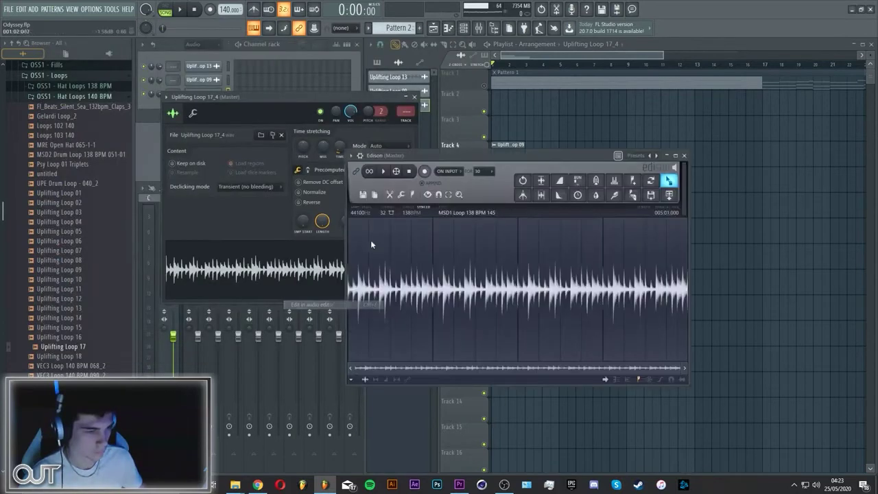
click(402, 196)
click(426, 292)
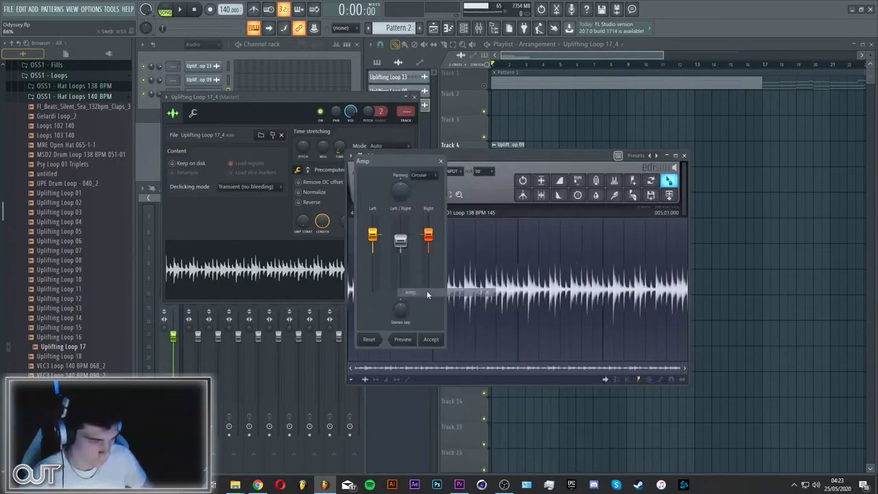
click(431, 339)
drag(672, 198, 312, 287)
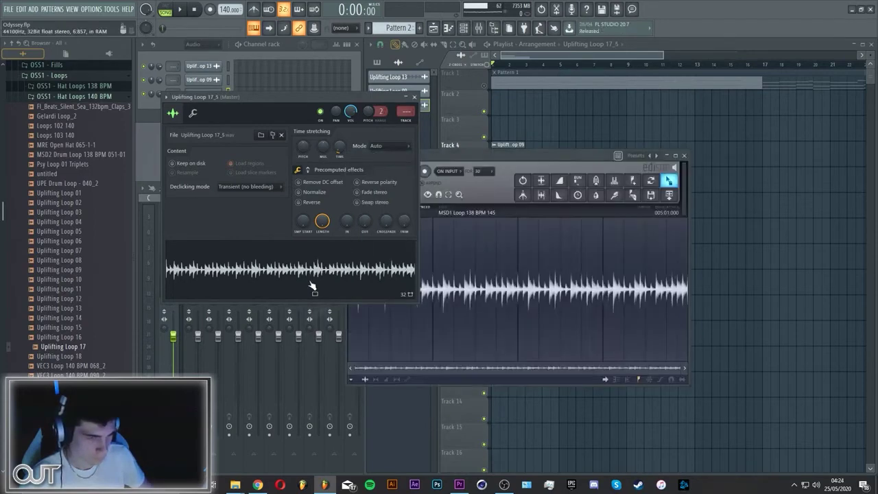
key(Escape)
key(Escape)
key(Escape)
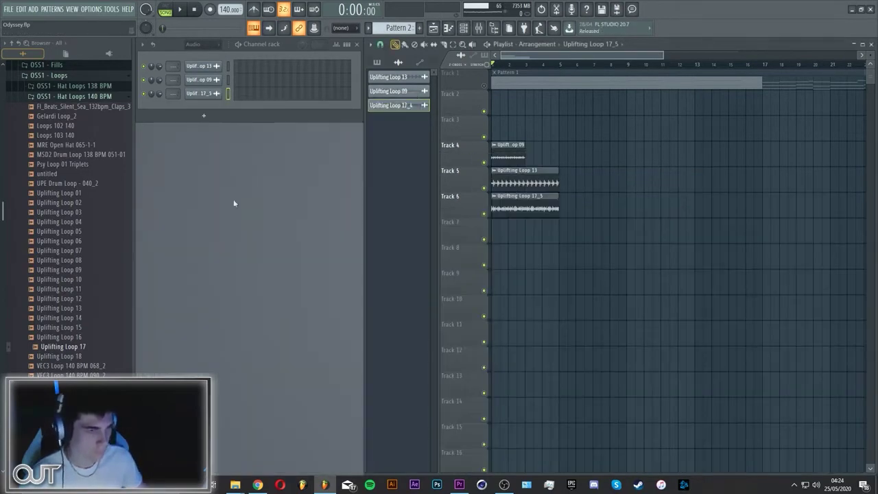
Audition more samples in OSS1 - Loops and place VTS3 Into Your World Kit 138BPM Loop 01_2 at the start of Track 3
key(space)
key(space)
click(71, 185)
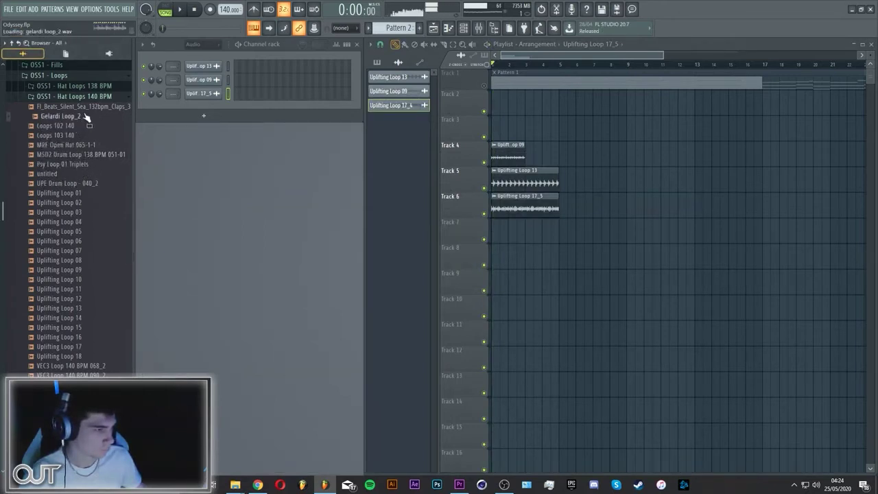
click(74, 375)
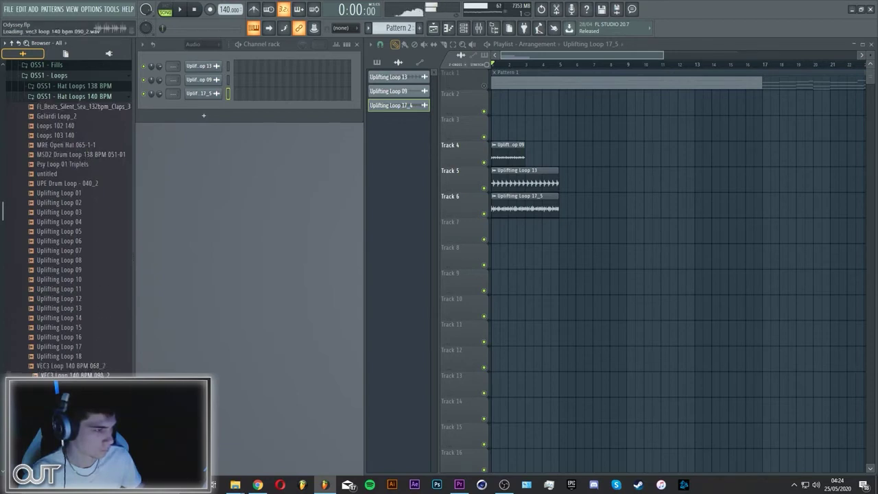
key(Down)
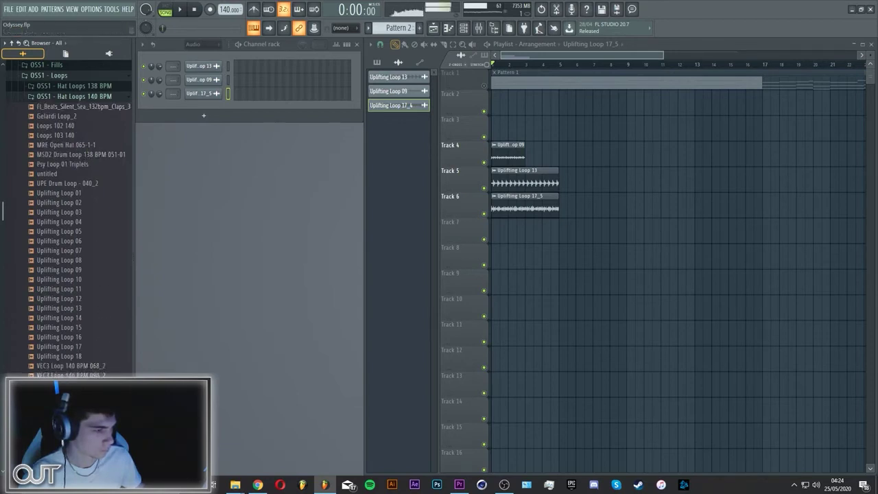
key(Down)
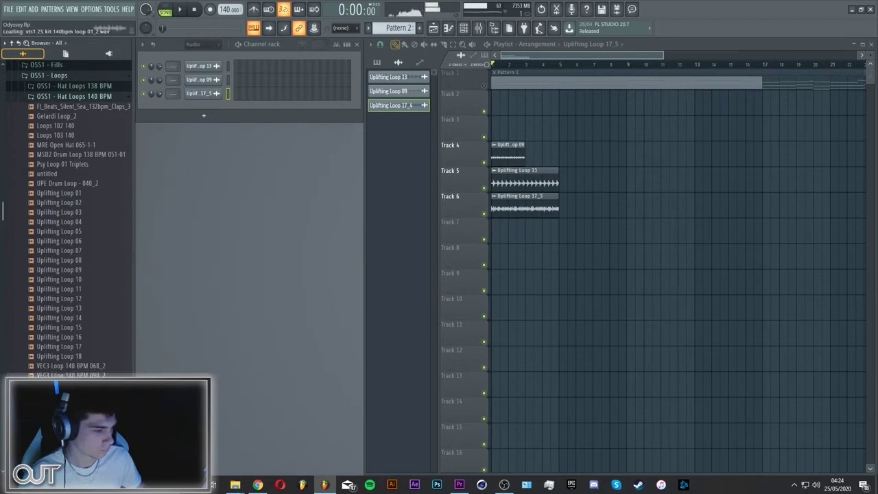
key(Down)
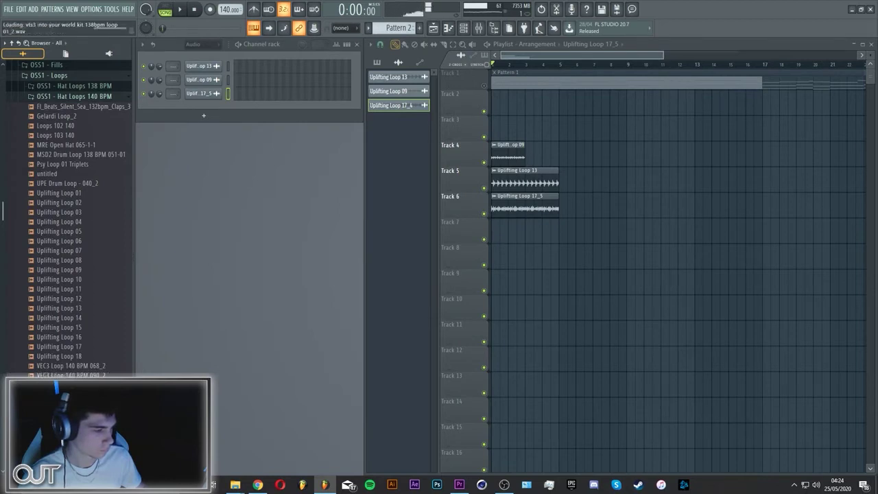
drag(82, 411, 508, 131)
Add a second Uplifting Loop 09 clip directly after the first on Track 4 and briefly play the song
click(516, 151)
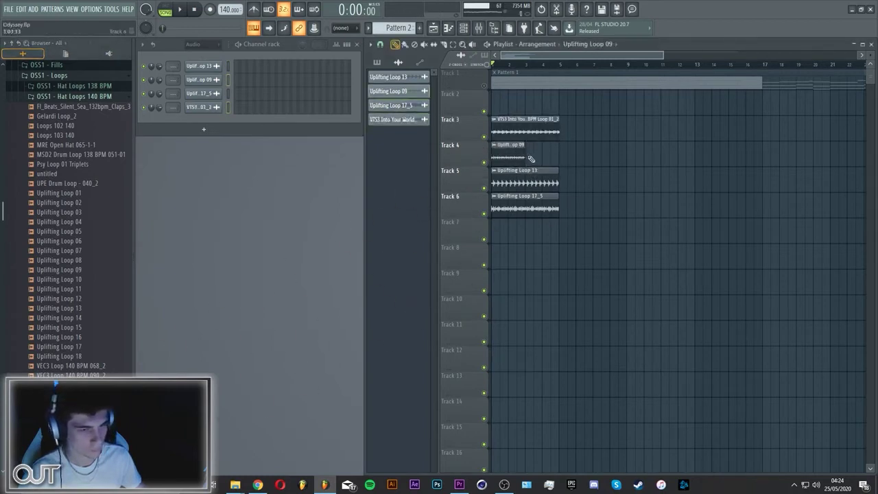
click(529, 155)
key(space)
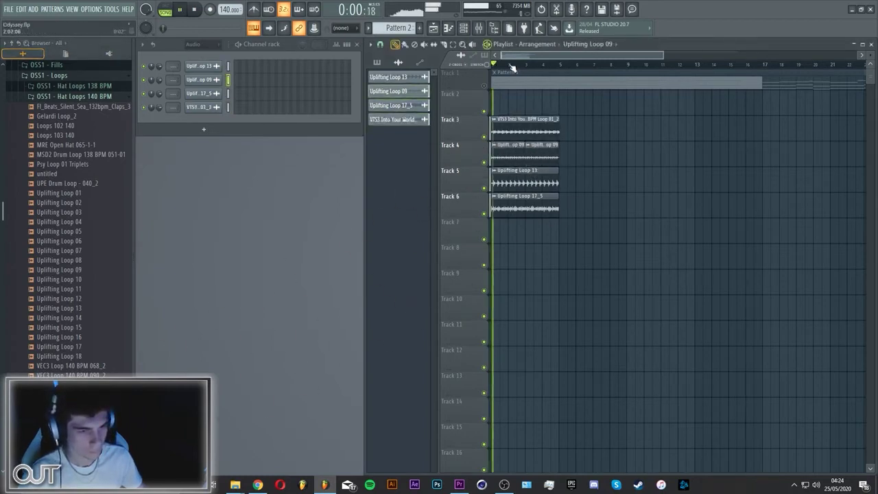
scroll(511, 66, down, 3)
key(space)
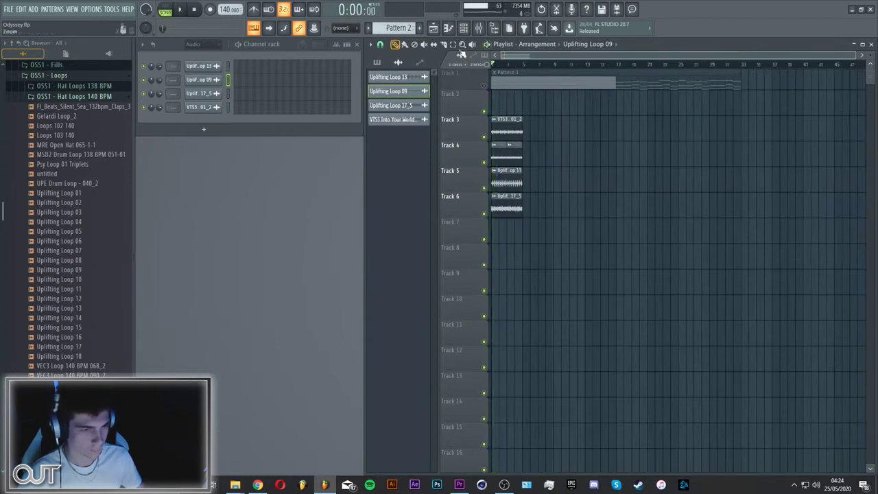
Move all the loop clips together from Tracks 3–6 down to Tracks 8–11 and clear the selection
key(ctrl+a)
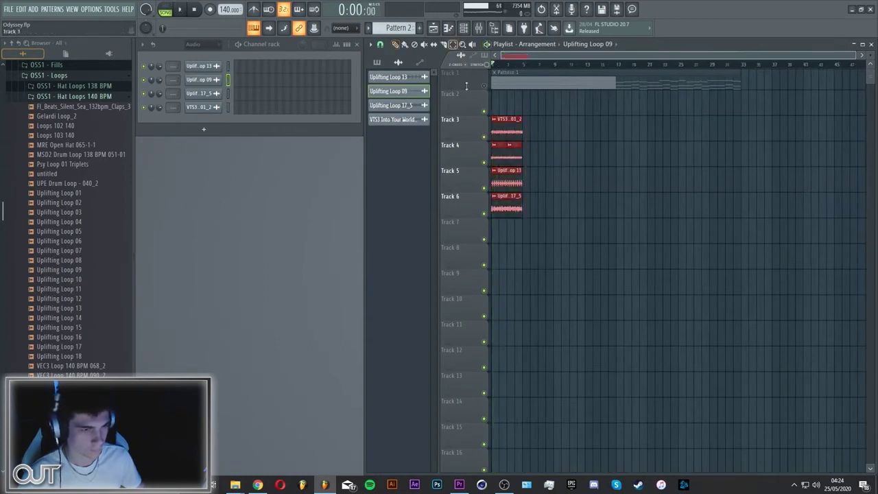
click(396, 45)
mouse_move(500, 128)
mouse_down()
mouse_move(530, 274)
mouse_move(465, 248)
mouse_up()
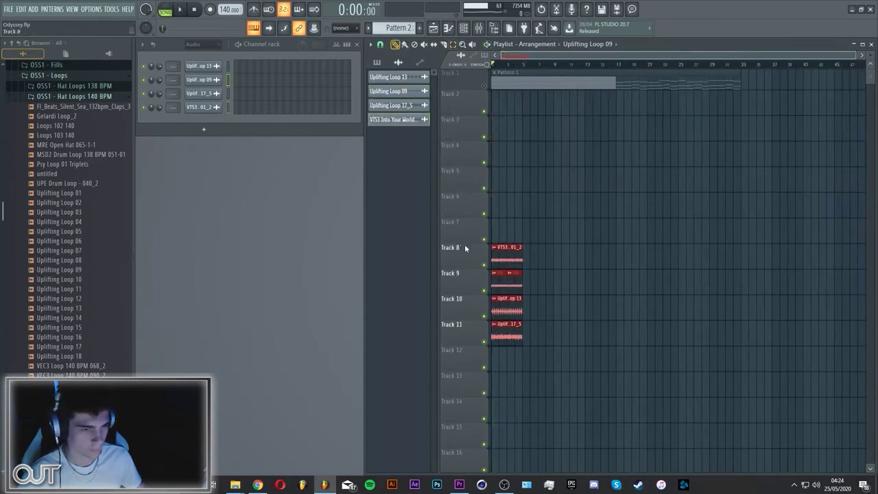
click(640, 248)
Display all channels in the rack and order the loop channels as VTS3 Into Your World, Uplifting Loop 09, Uplifting Loop 13, Uplifting Loop 17_5
click(204, 43)
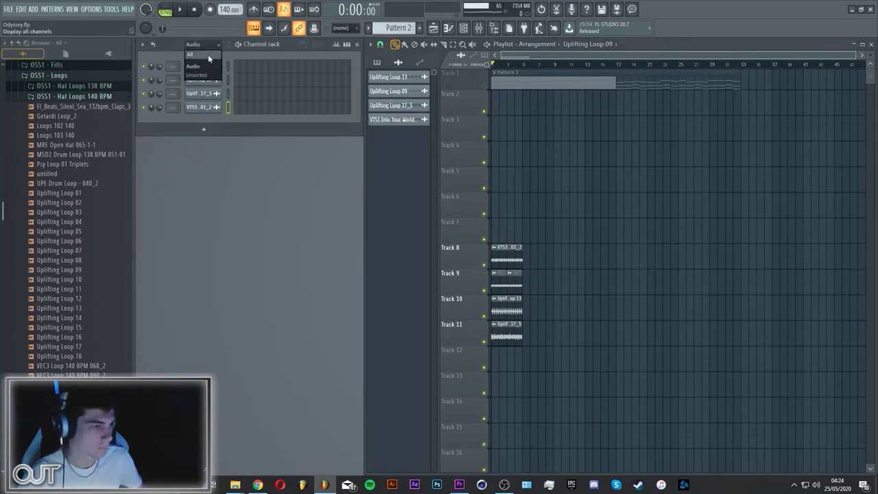
click(206, 55)
click(513, 259)
scroll(330, 257, down, 4)
scroll(323, 274, down, 1)
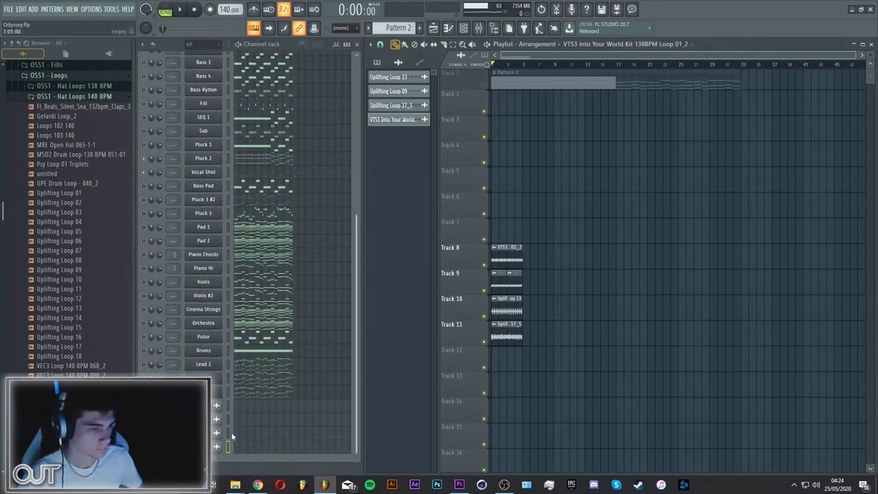
key(alt+Up)
key(alt+Up)
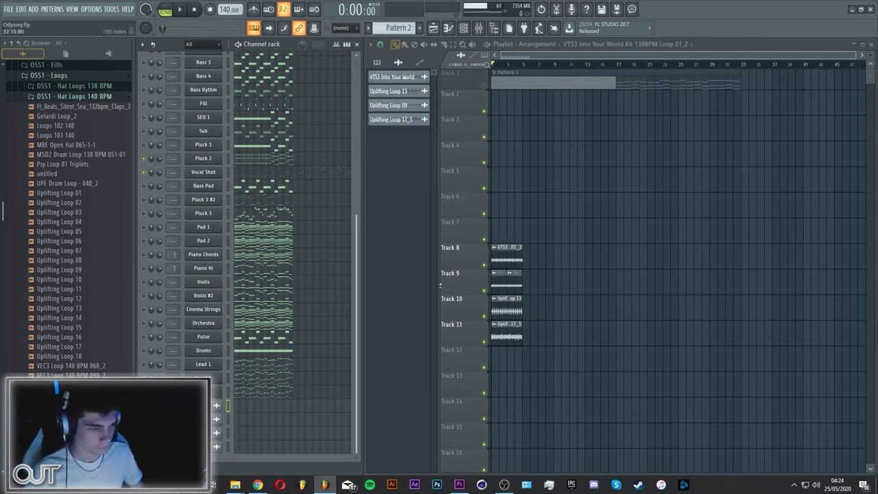
scroll(229, 439, down, 2)
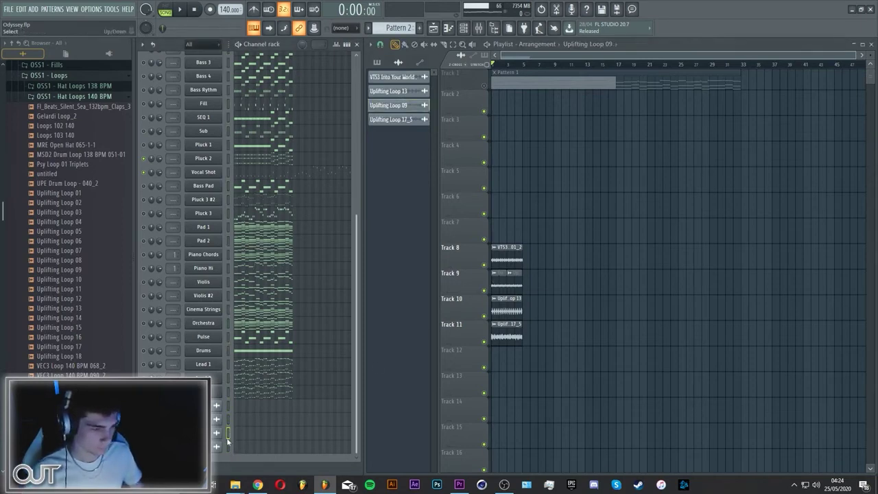
scroll(227, 444, up, 1)
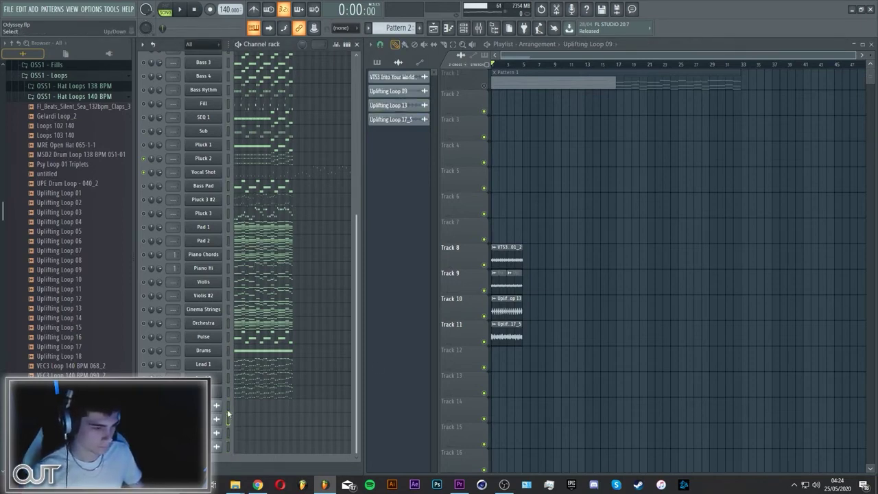
Move the four loop channels together up the rack to between the Clap 23 and Bass 1 channels
scroll(229, 449, up, 3)
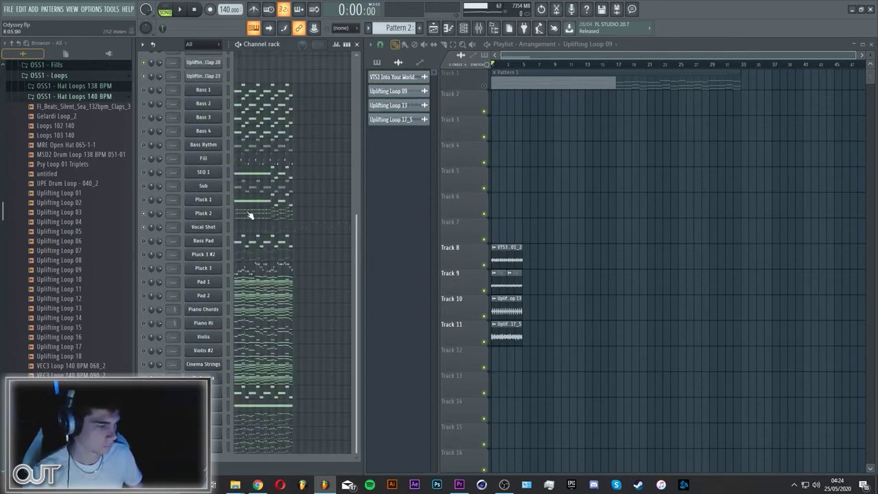
key(alt+Down)
key(alt+Down)
scroll(249, 216, up, 5)
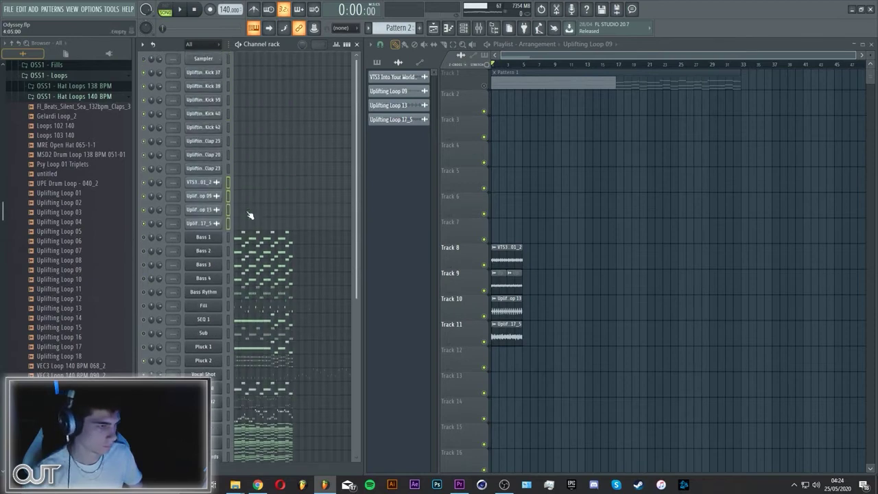
Collapse the loop folders and open OSS1 - Impacts under OSS1 - Effect in OUT - OutSide Trance SamplePack Vol.2
click(90, 97)
click(70, 77)
scroll(81, 100, up, 3)
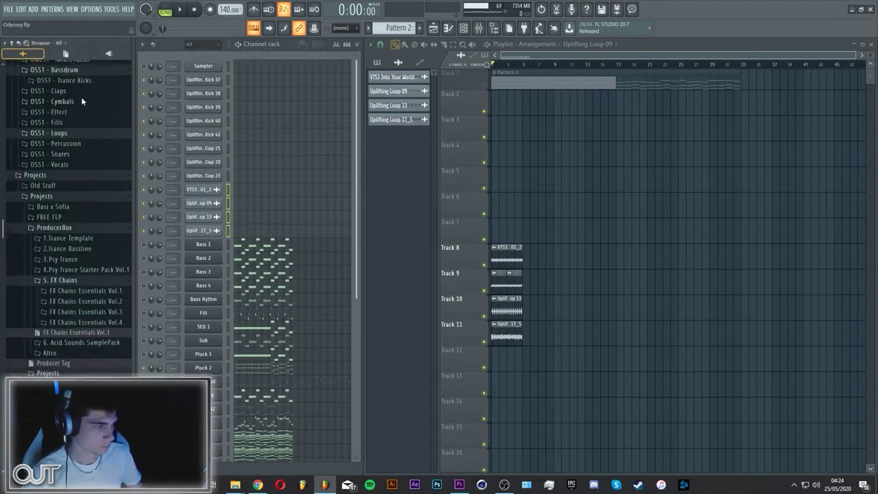
scroll(78, 96, up, 6)
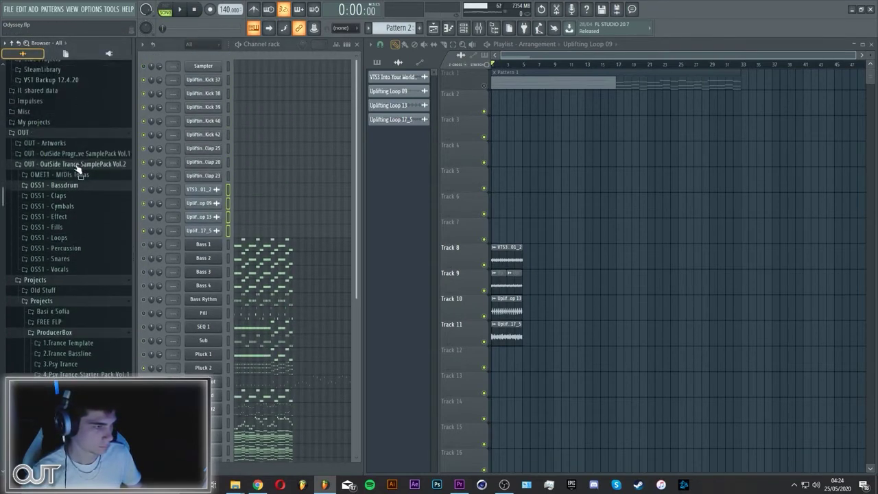
click(77, 166)
click(77, 166)
click(79, 218)
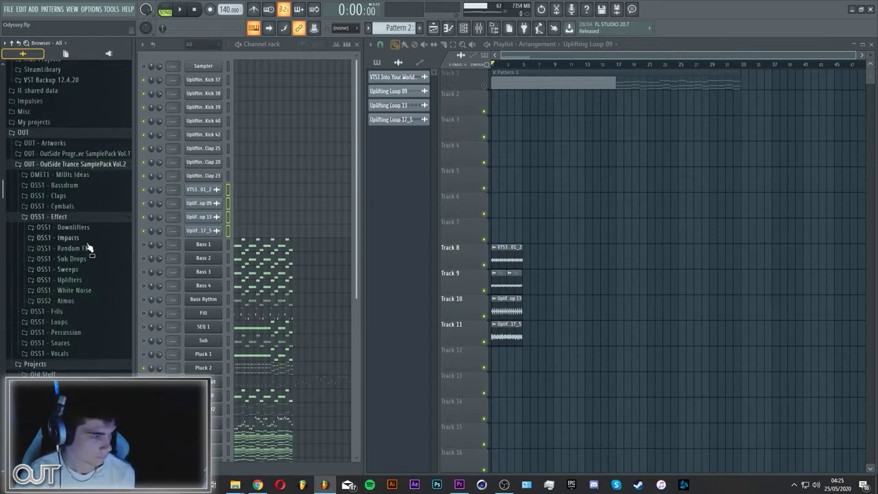
click(87, 239)
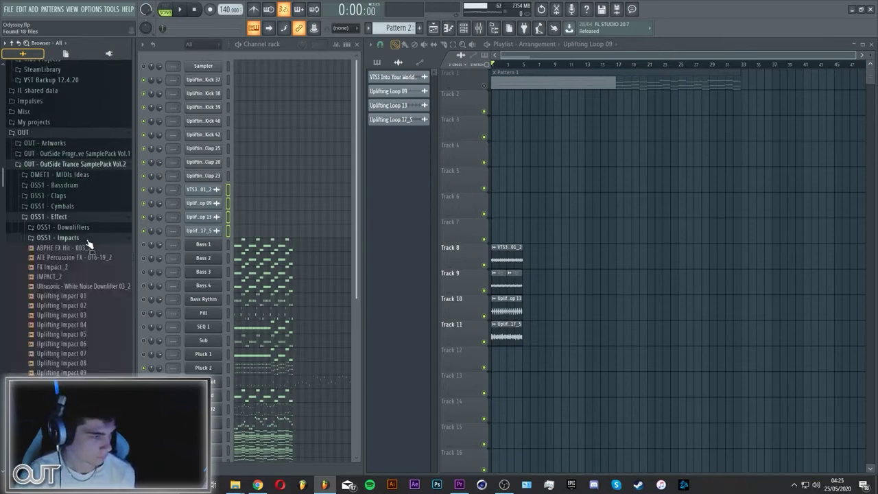
Audition the impact samples from ABPHE FX Hit - 003_2 to Ultrasonic - White Noise Downlifter 03_2 in OSS1 - Impacts
click(80, 277)
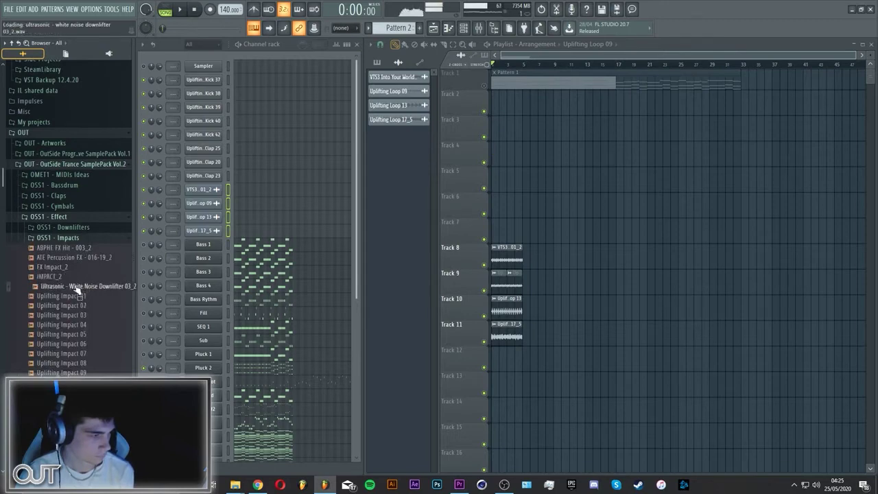
click(76, 269)
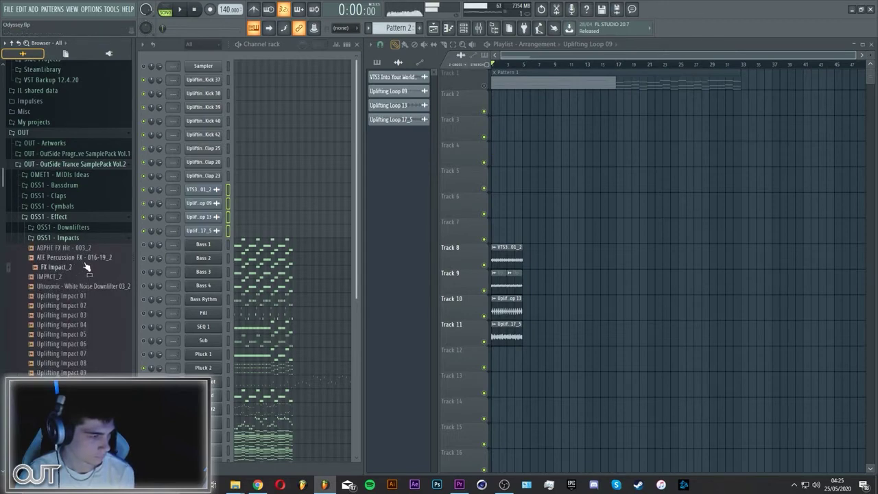
click(90, 257)
click(88, 286)
click(89, 259)
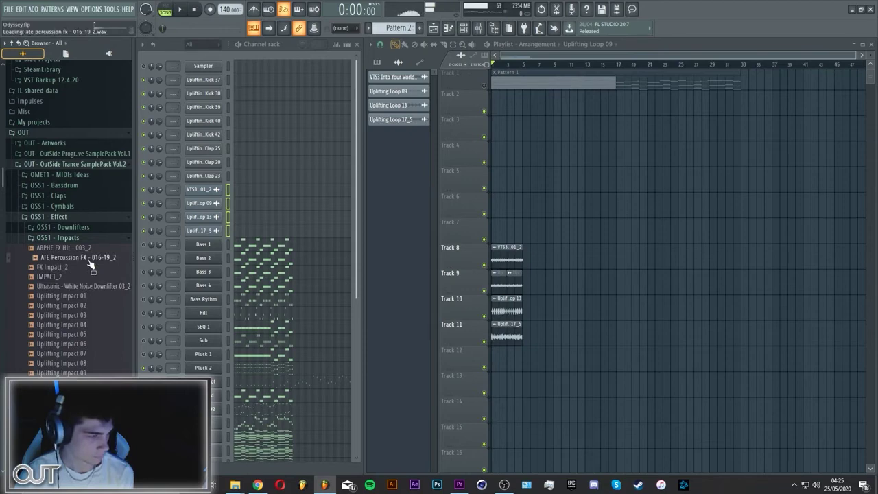
click(76, 248)
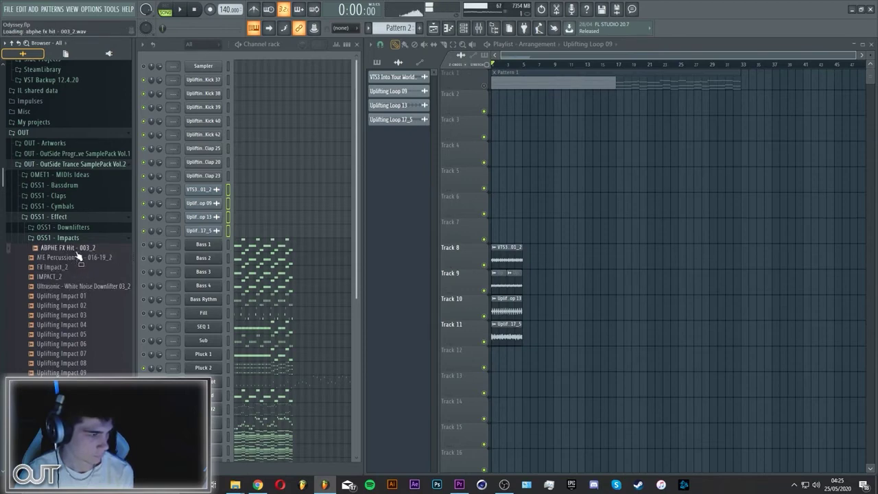
click(77, 258)
click(73, 267)
click(71, 278)
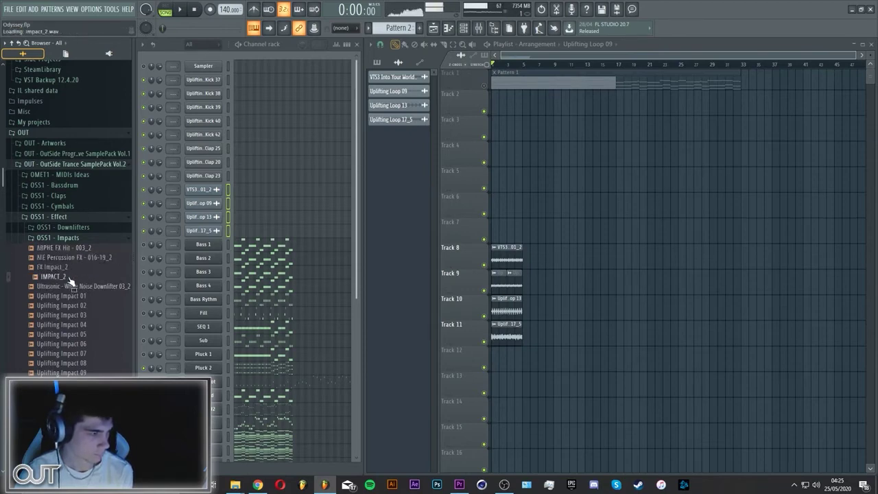
Audition the Uplifting Impact samples from 01 through 09 and the remaining impacts below them
click(109, 297)
click(103, 315)
click(102, 307)
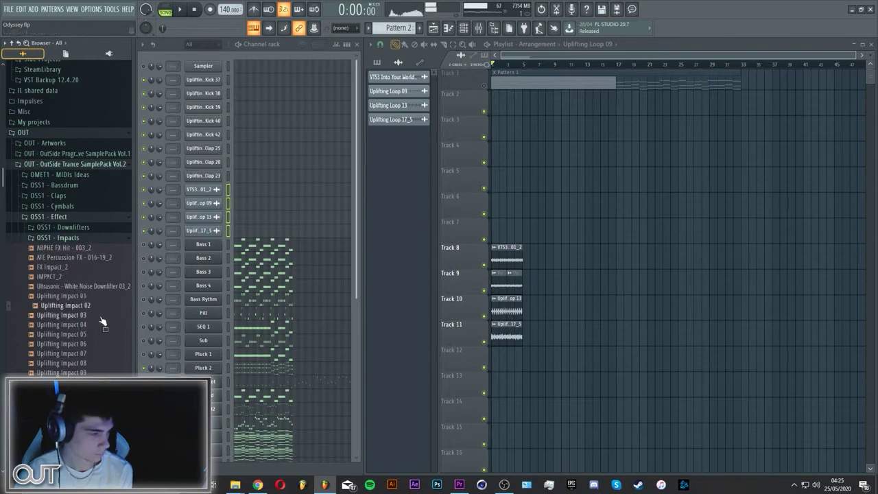
key(Down)
key(Down)
key(Down)
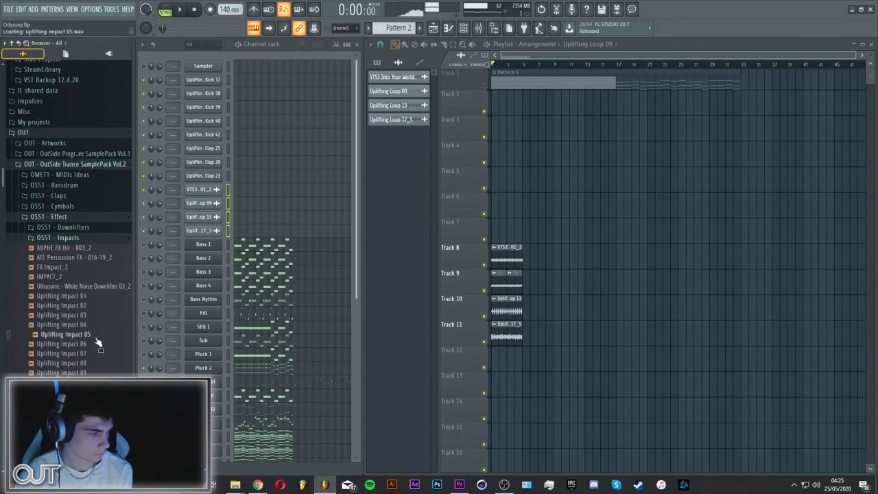
key(Up)
key(Down)
key(Down)
key(Down)
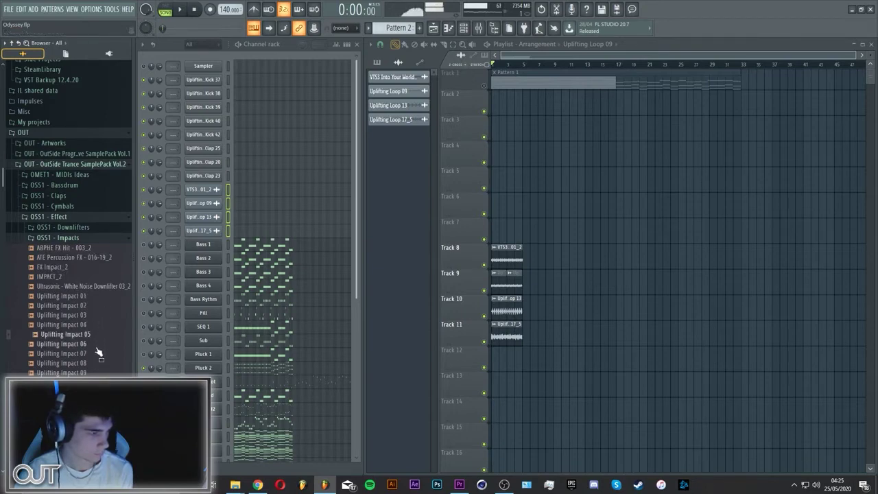
key(Down)
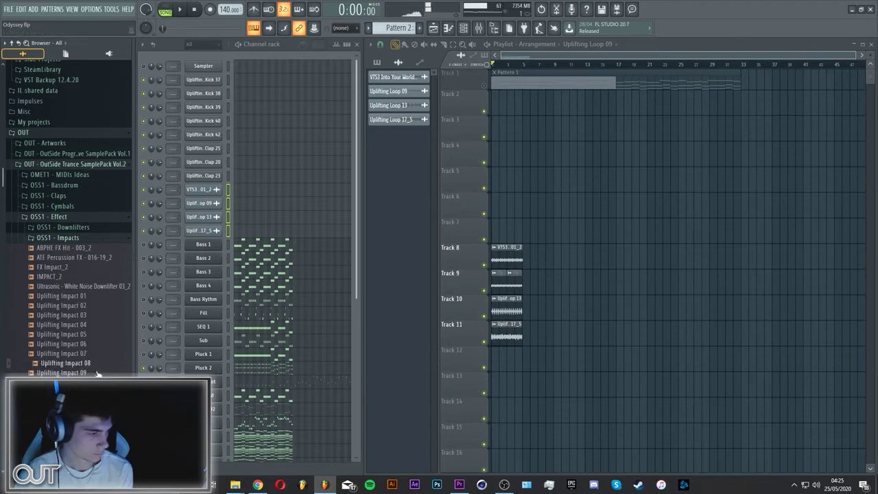
key(Down)
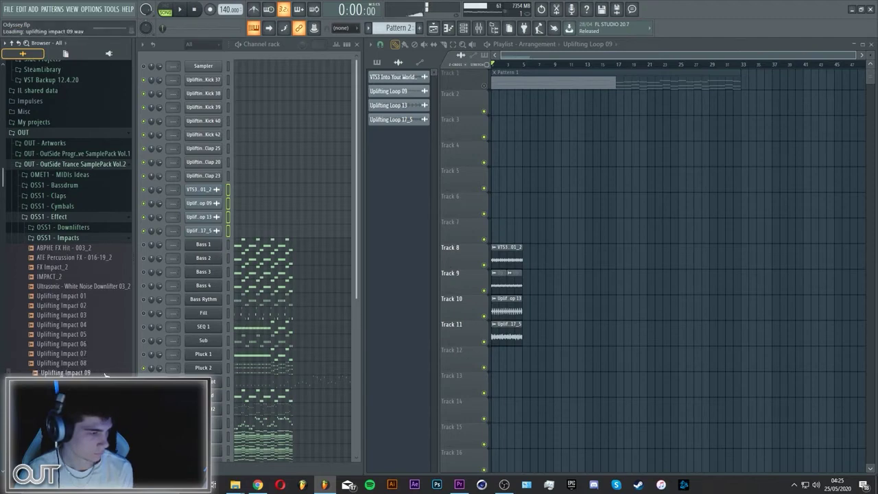
key(Down)
key(Down)
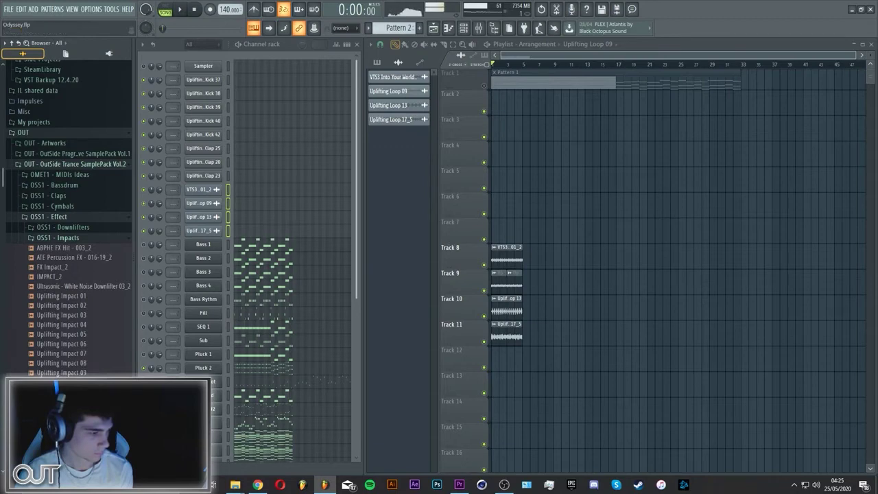
key(Down)
key(Down)
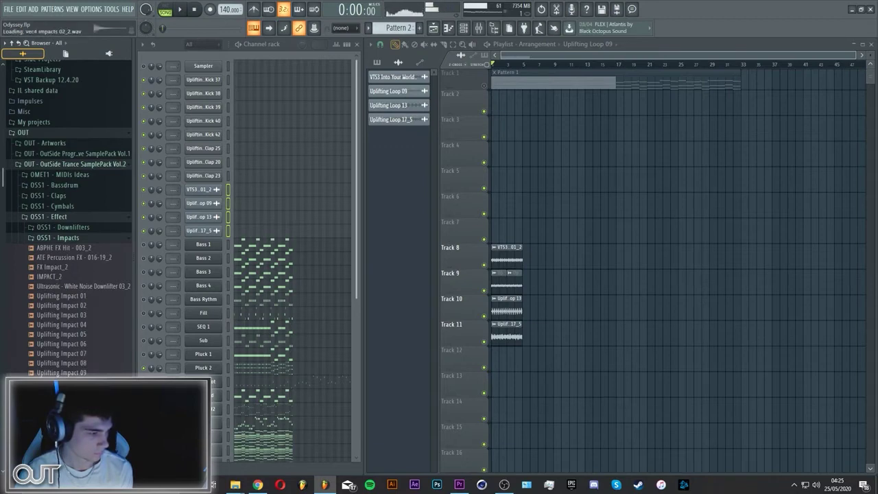
Replay the Uplifting Impact samples from 08 back to 04 and try to place Uplifting Impact 04 in the playlist
click(95, 364)
click(95, 347)
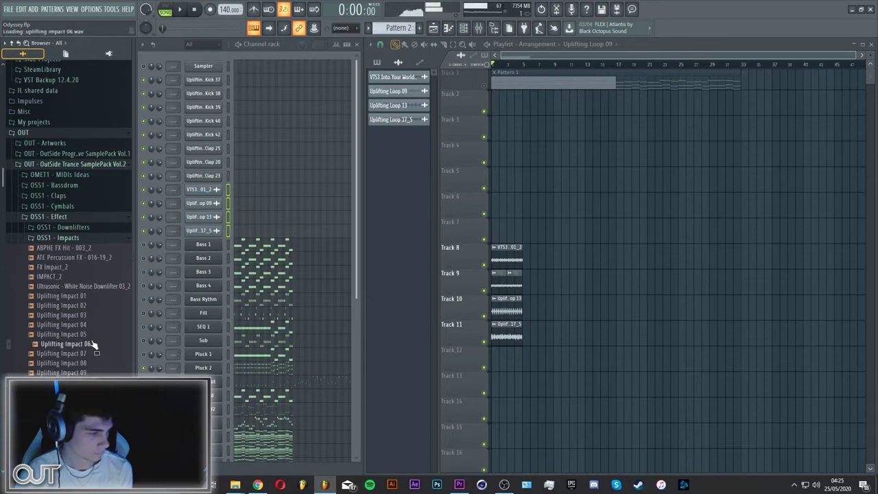
click(92, 337)
click(92, 328)
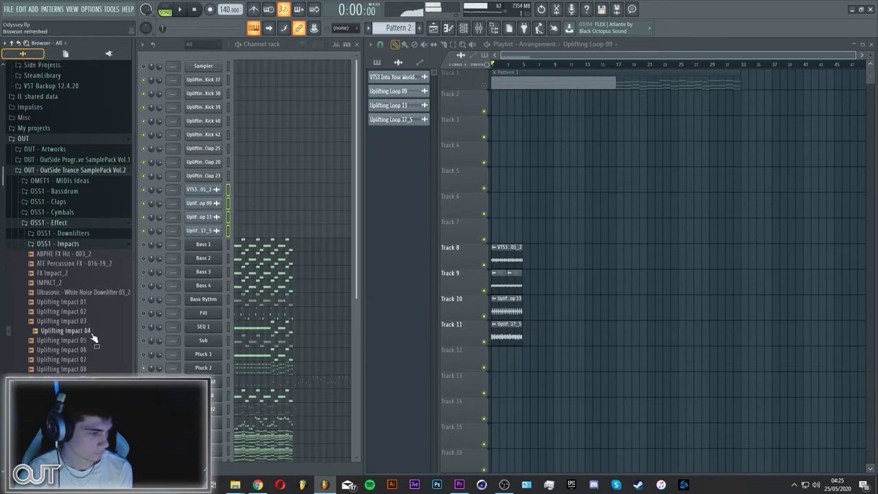
drag(91, 335, 496, 420)
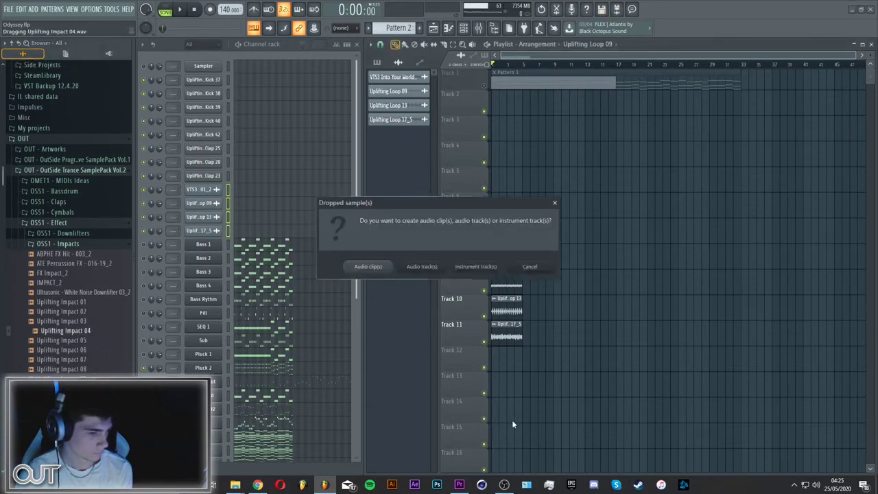
click(529, 266)
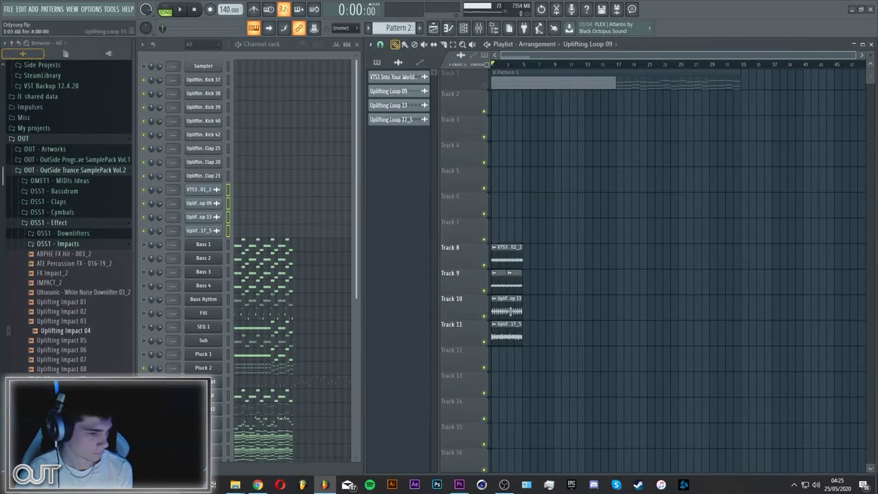
Compare Uplifting Impact 04 with Uplifting Impact 05 through 09 by listening to them again
click(88, 341)
click(89, 350)
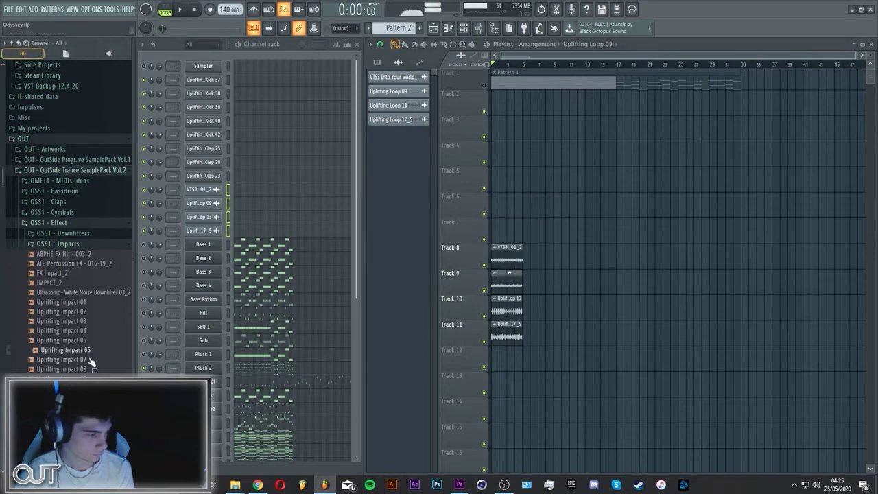
click(95, 332)
click(97, 359)
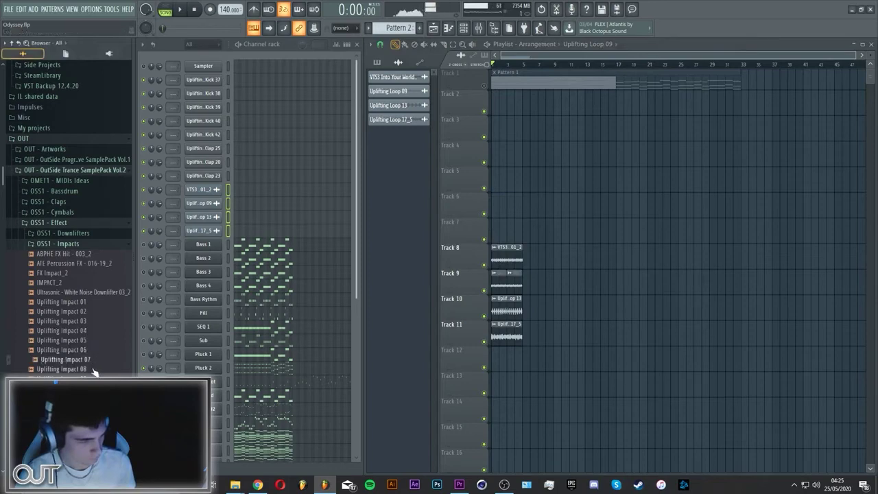
click(94, 370)
click(94, 378)
click(96, 370)
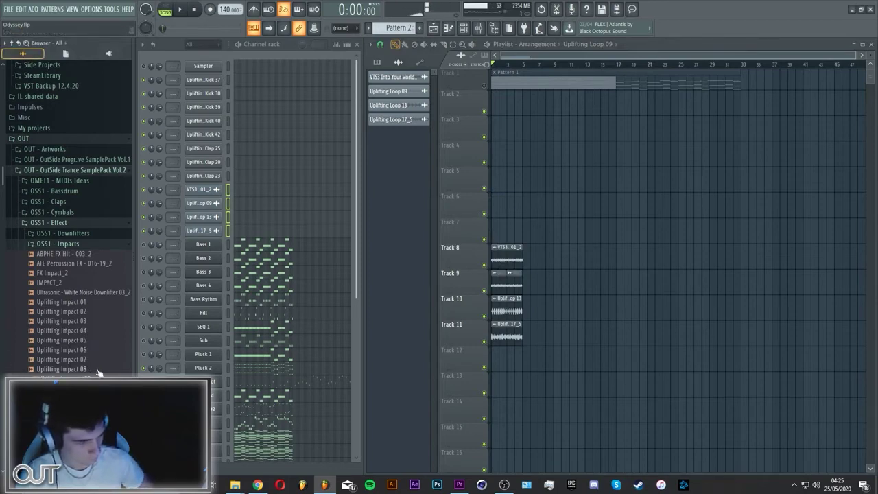
Add Uplifting Impact 04 on Track 16 and Uplifting Impact 03 on Track 15 as audio clips at bar 1
click(89, 336)
drag(90, 339, 522, 454)
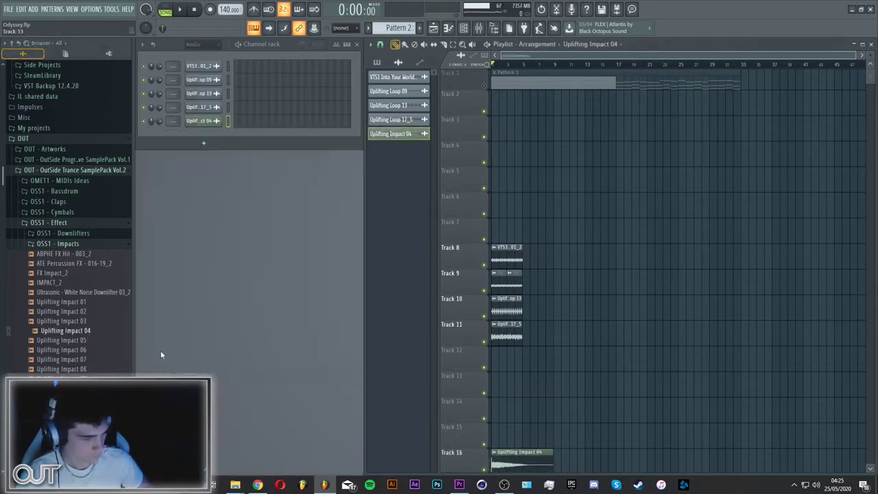
drag(98, 321, 501, 443)
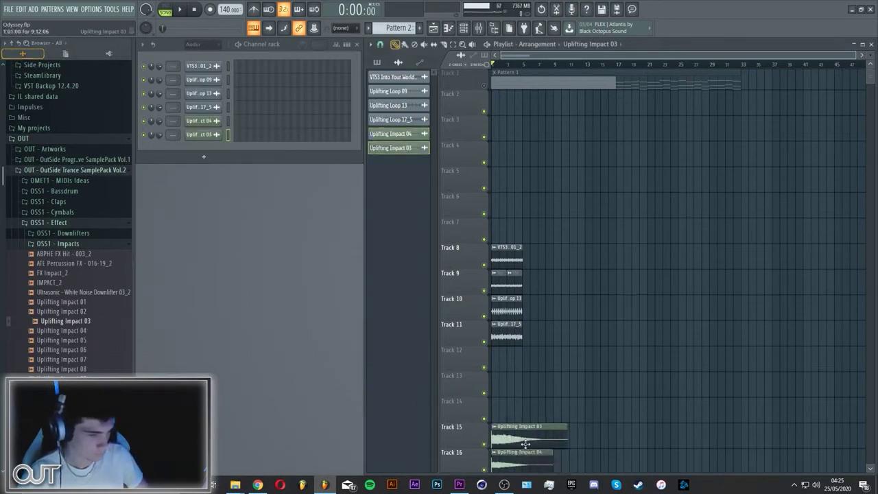
Open the sample settings of the Uplifting Impact 03 and 04 clips and compare how they sound
double_click(526, 445)
double_click(514, 459)
click(291, 306)
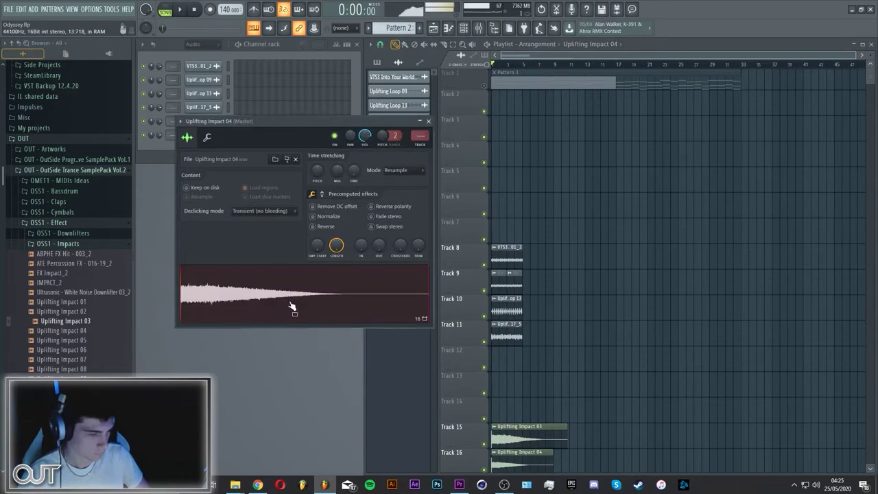
click(429, 121)
click(523, 432)
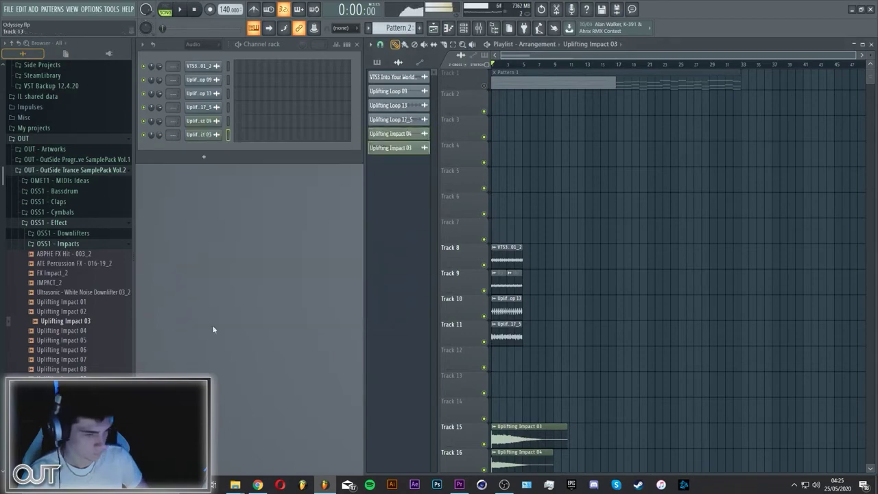
Switch from the impacts folder to OSS1 - Downlifters and audition #3 downlifter_2 and the Uplifting Downlifter samples from 01 onward
click(68, 243)
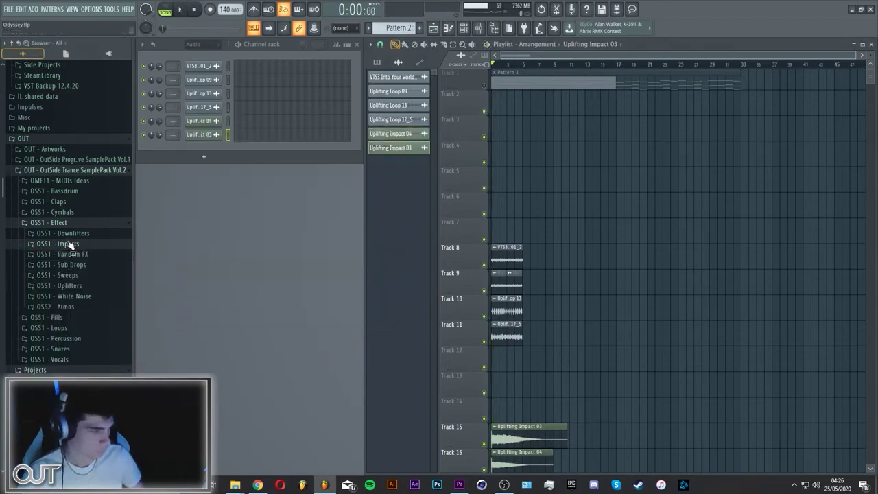
click(78, 235)
click(83, 249)
scroll(85, 275, down, 2)
click(88, 337)
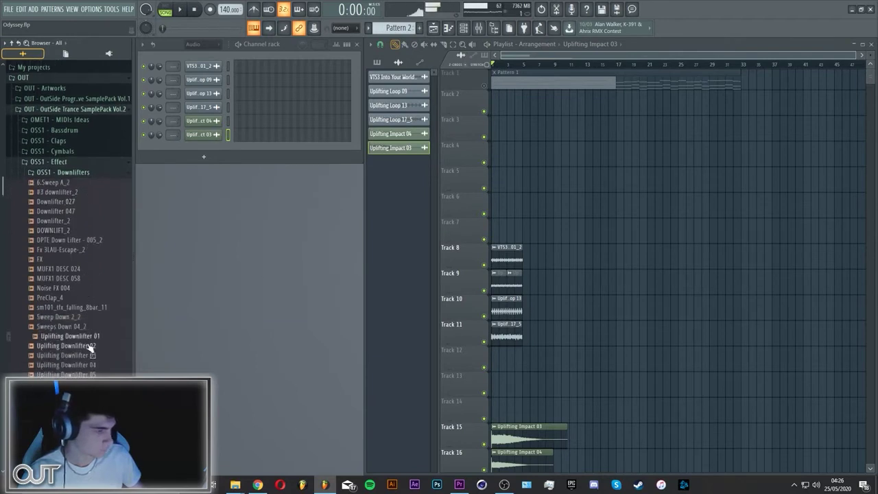
click(93, 345)
click(97, 355)
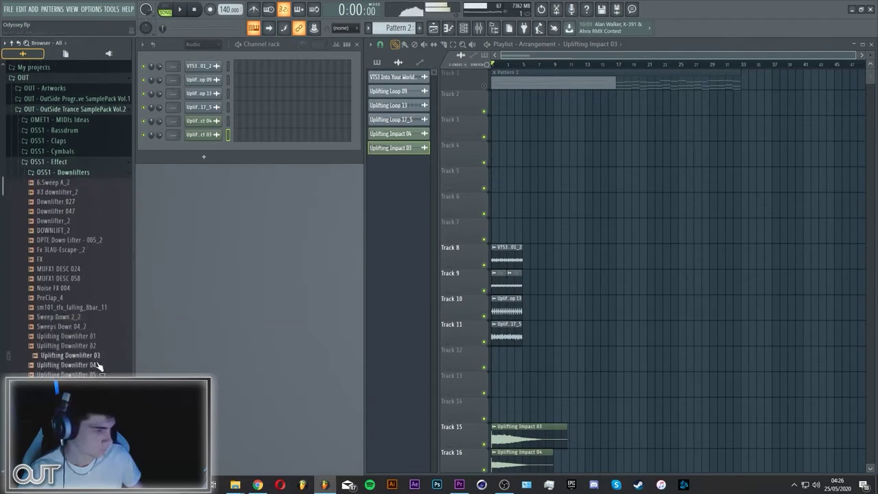
click(96, 365)
click(67, 193)
click(106, 374)
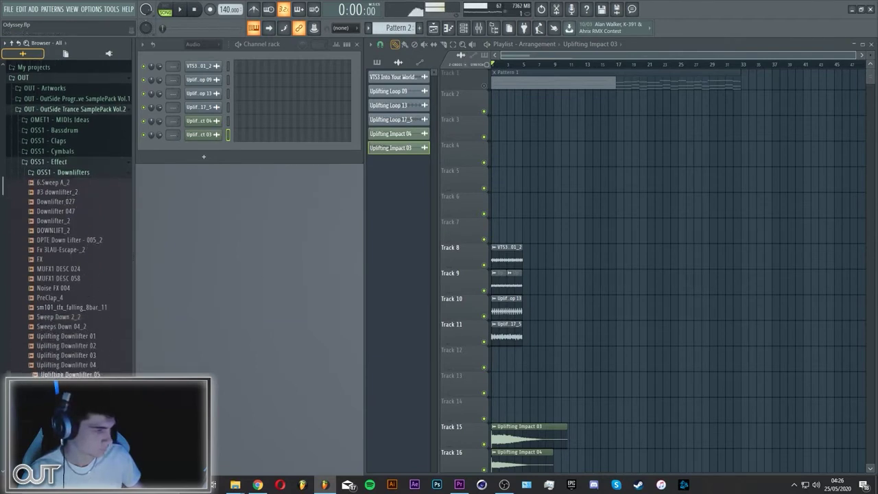
click(105, 384)
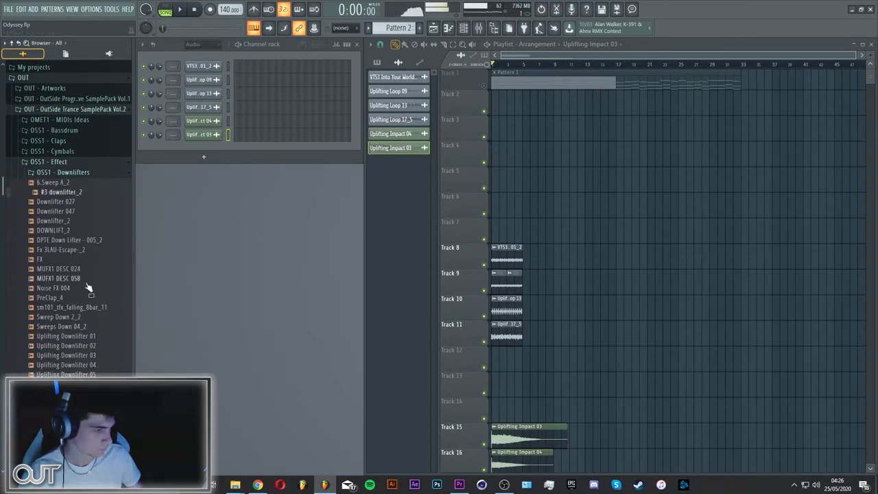
click(71, 374)
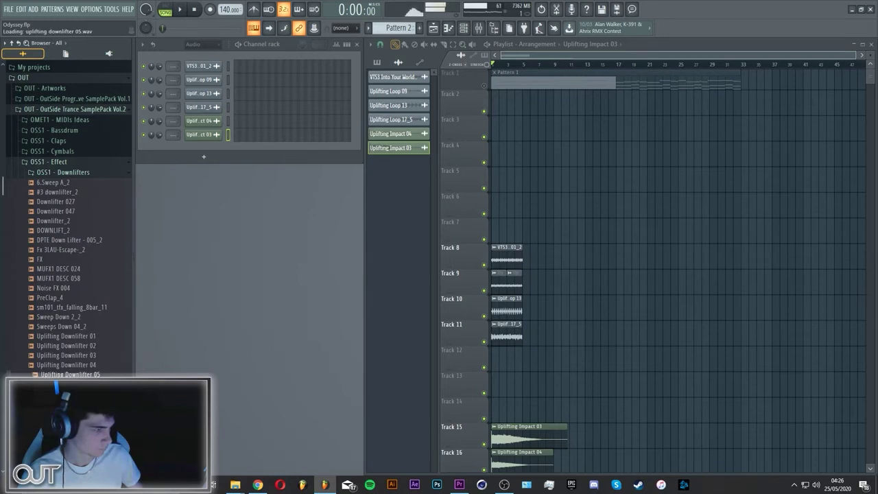
Place Uplifting Downlifter 05 on Track 13 and Uplifting Downlifter 06 on Track 17 as audio clips, trying #3 downlifter_2 on Track 12
drag(69, 375, 496, 385)
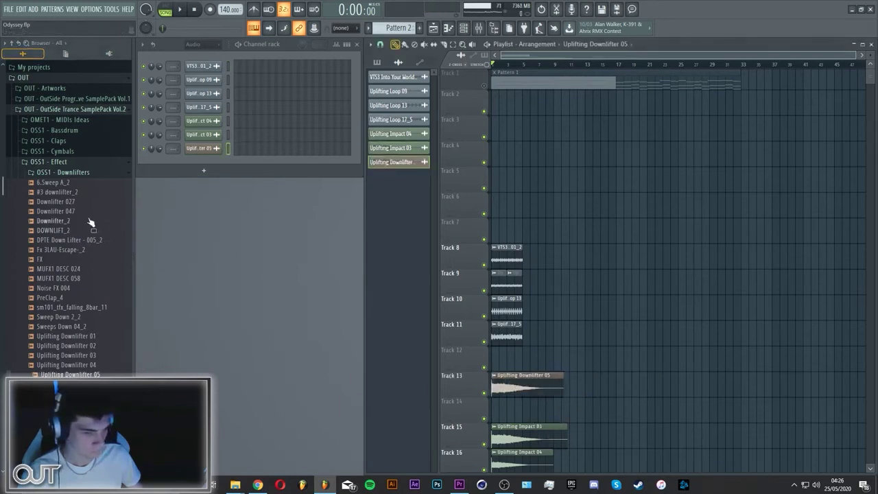
drag(57, 193, 511, 354)
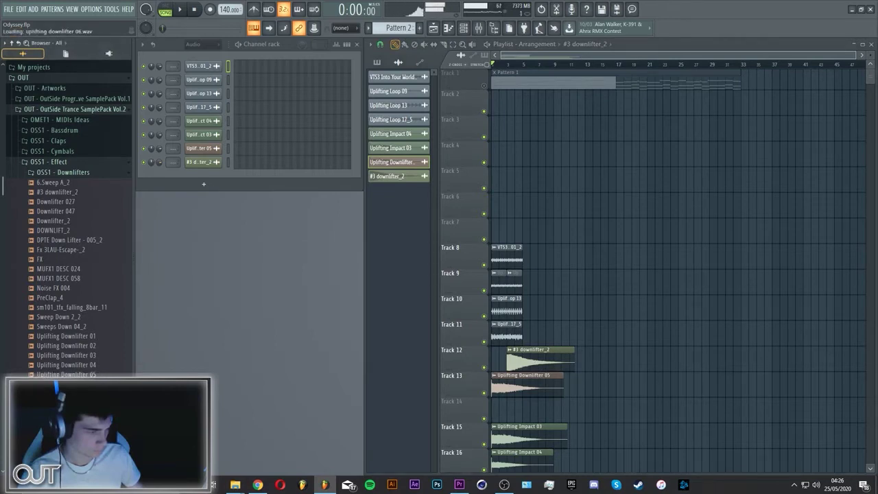
drag(66, 384, 499, 475)
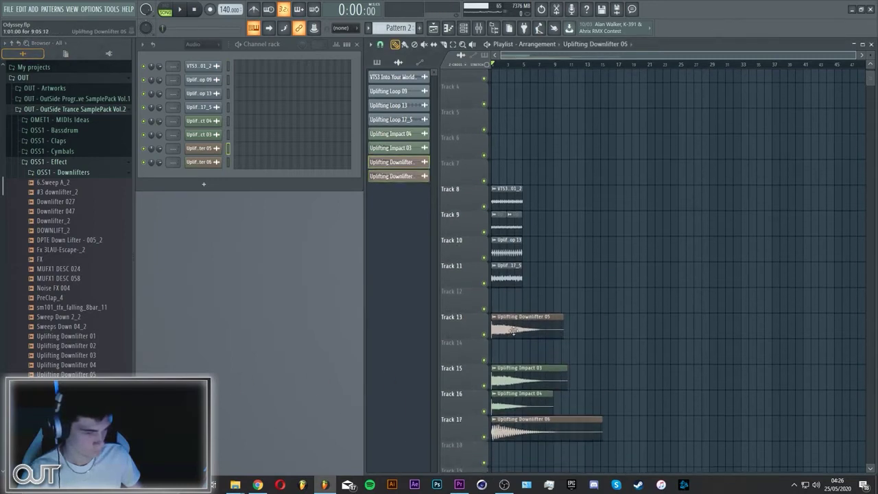
Open the sample settings of Uplifting Impact 03 and Uplifting Downlifter 05 and compare their sounds
double_click(488, 332)
click(453, 146)
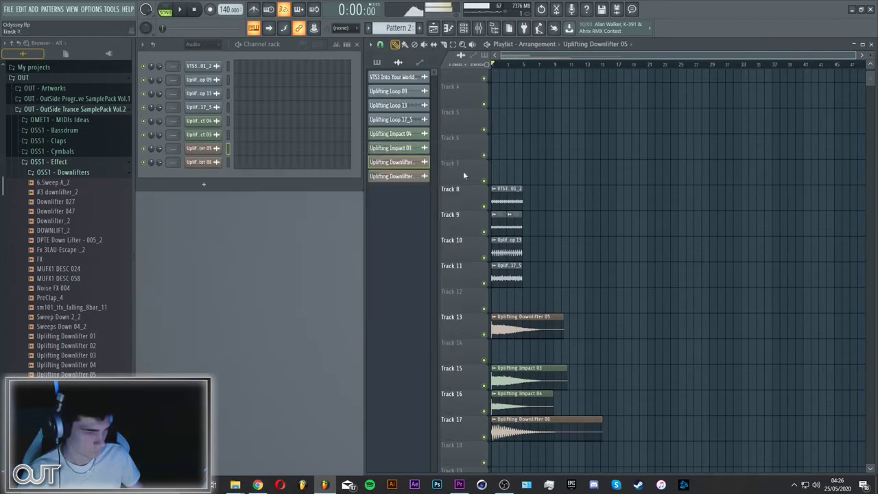
double_click(512, 374)
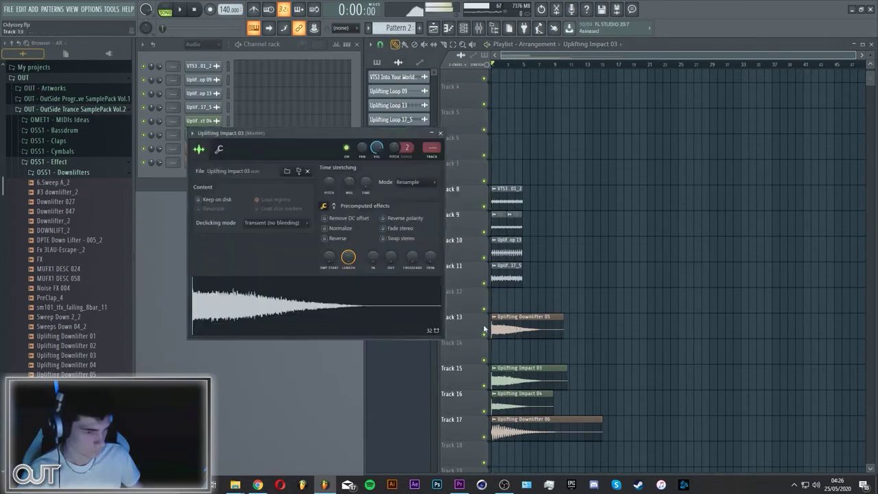
double_click(526, 328)
click(350, 318)
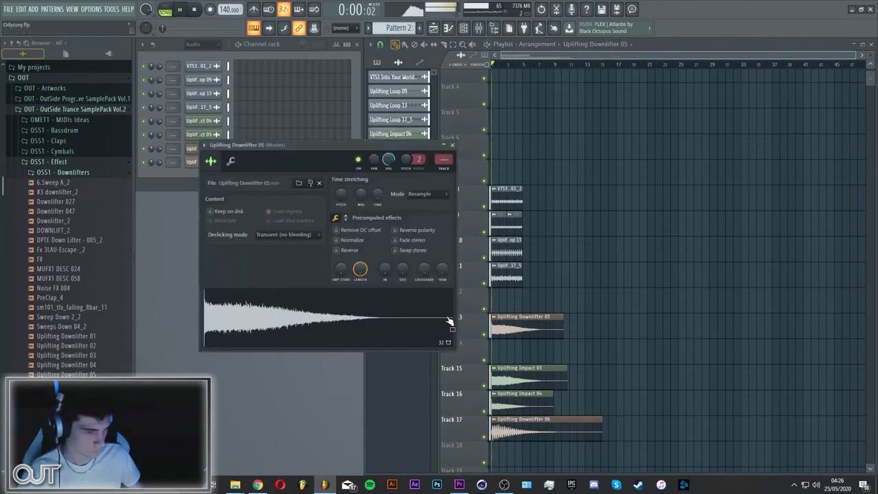
click(519, 321)
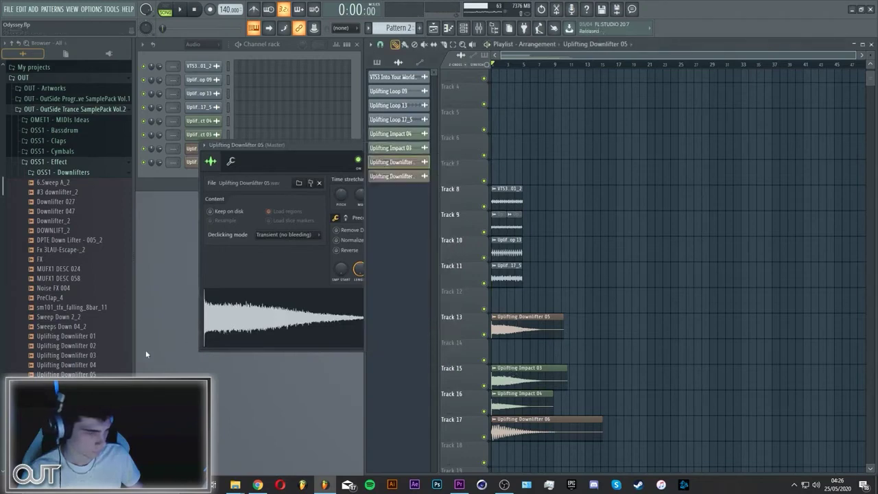
right_click(89, 374)
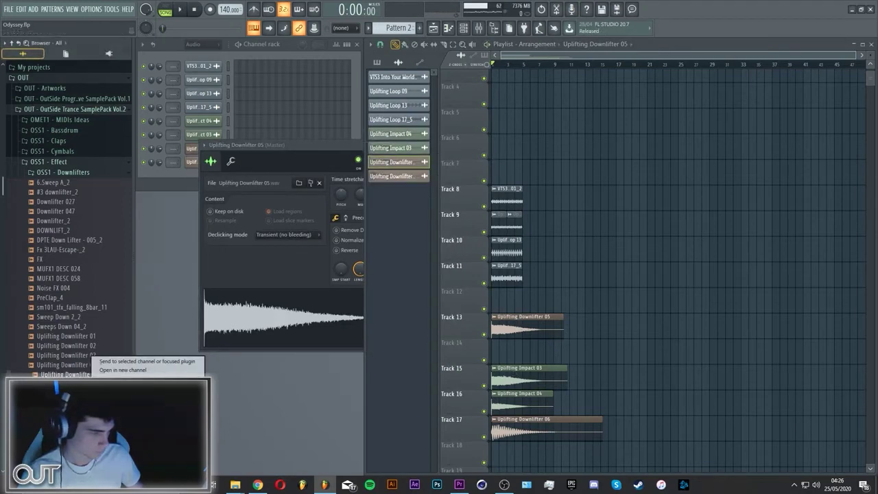
key(Delete)
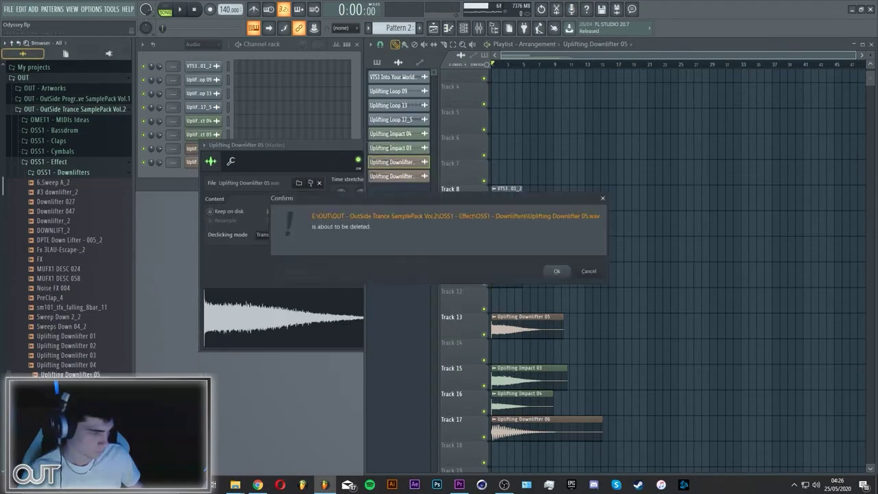
click(586, 273)
Check the sample settings of the Uplifting Impact 03 clip and delete its sample file from the OSS1 - Impacts folder
double_click(519, 383)
click(240, 300)
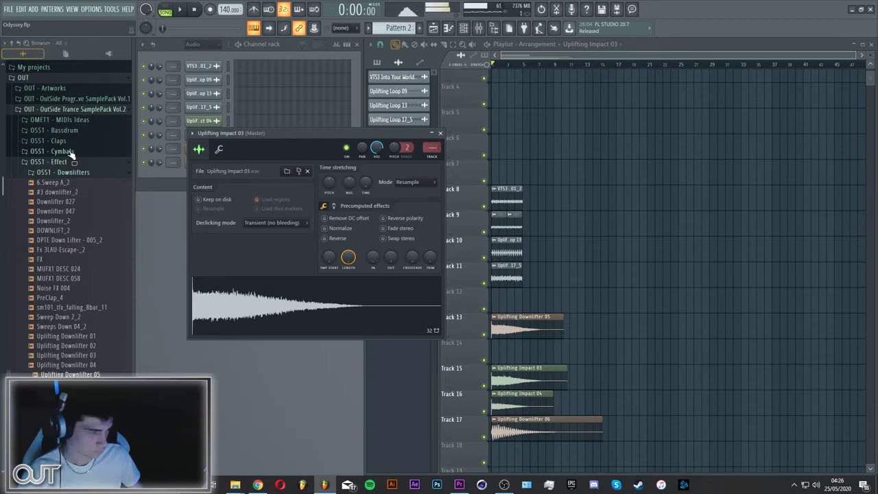
click(67, 175)
click(67, 183)
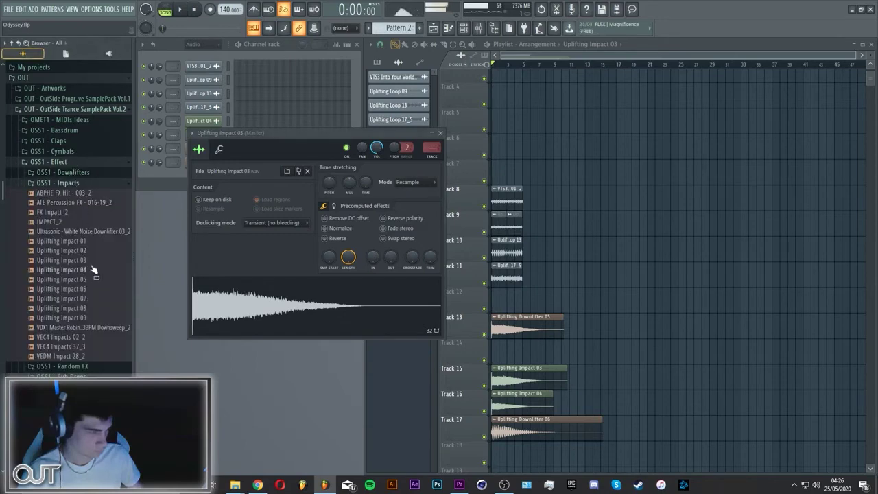
right_click(86, 265)
click(106, 358)
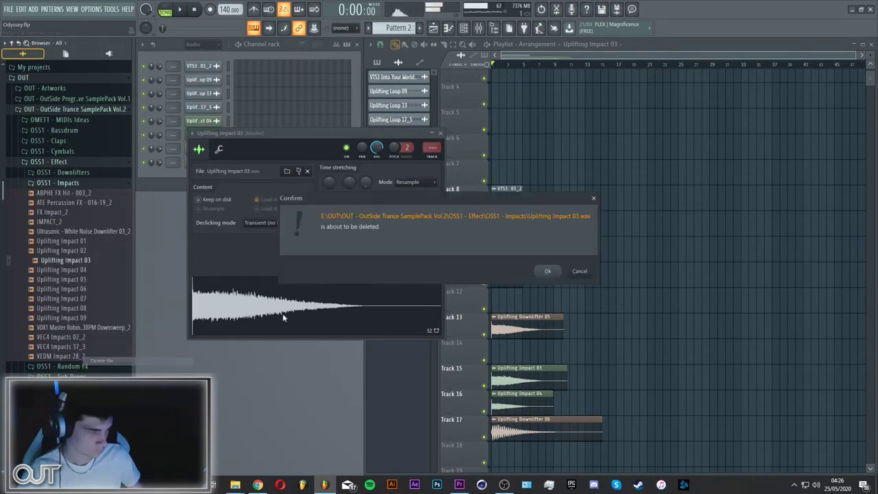
click(547, 272)
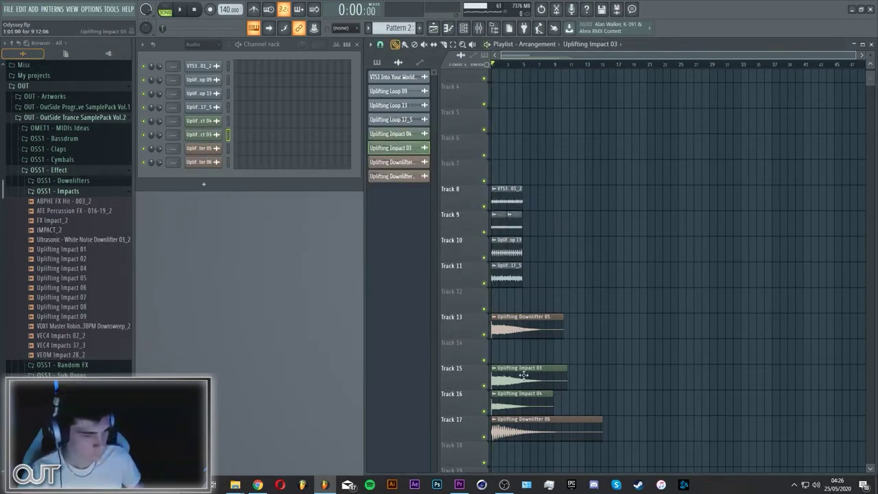
Delete the Uplifting Impact 03 channel from the channel rack, confirming the removal
right_click(221, 133)
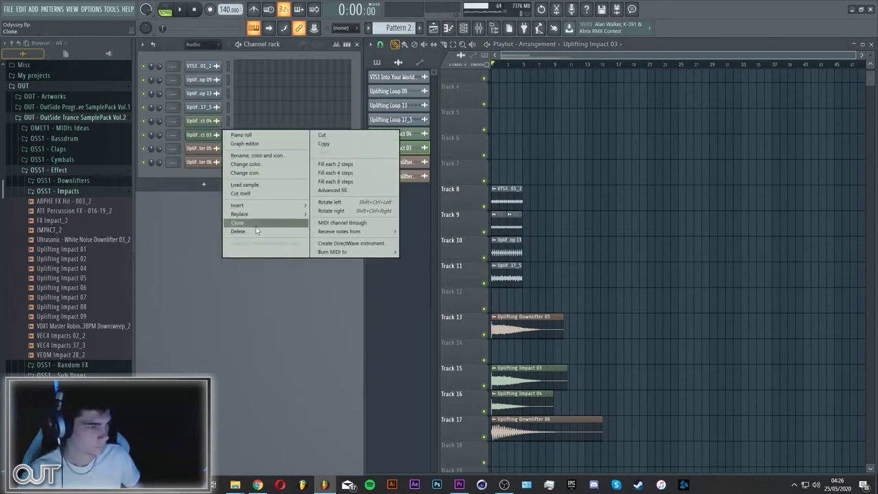
click(254, 232)
click(478, 273)
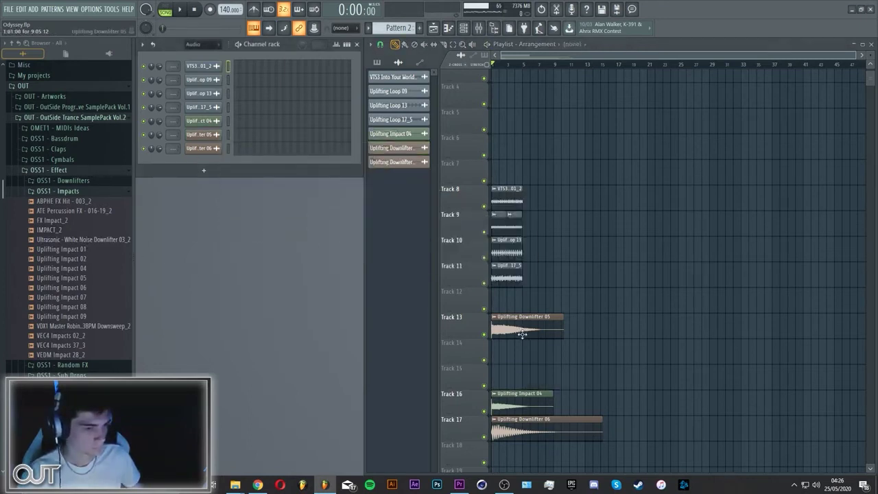
Move the Uplifting Downlifter 05 clip to Track 18, Uplifting Downlifter 06 to Track 19 and Uplifting Impact 04 to Track 17
right_click(519, 334)
click(516, 461)
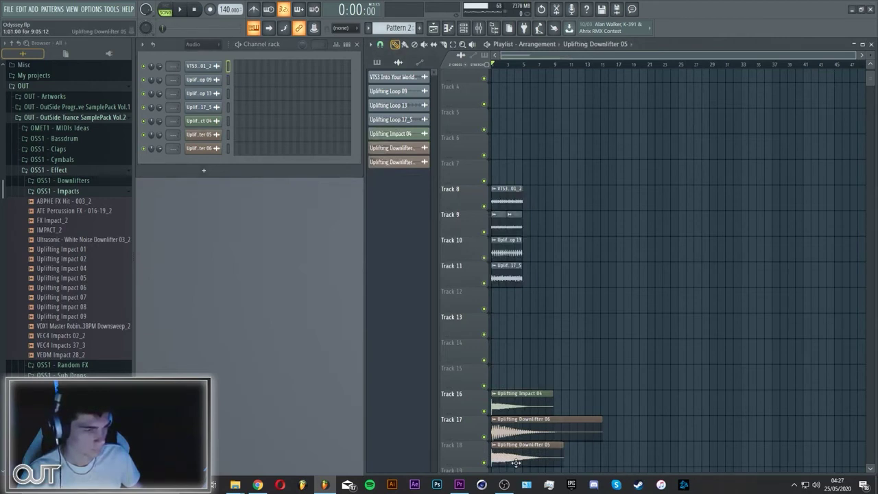
mouse_move(518, 424)
mouse_down()
mouse_move(516, 457)
mouse_move(516, 432)
mouse_up()
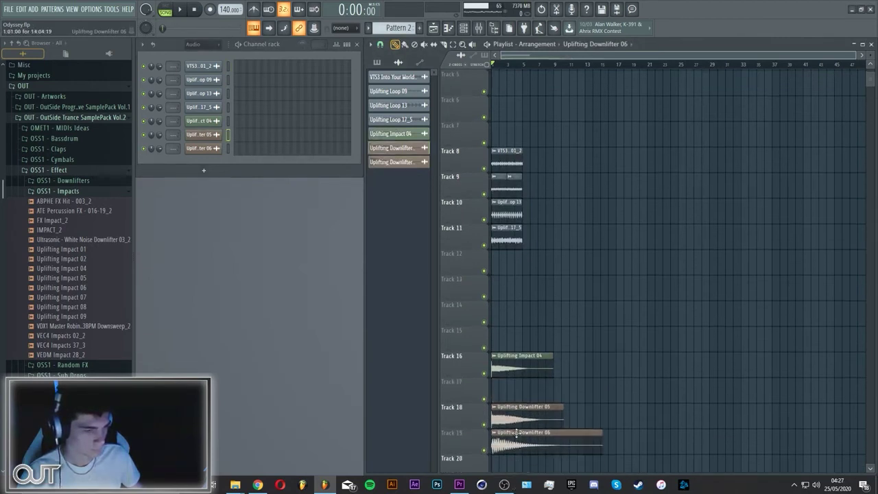
drag(510, 374, 509, 399)
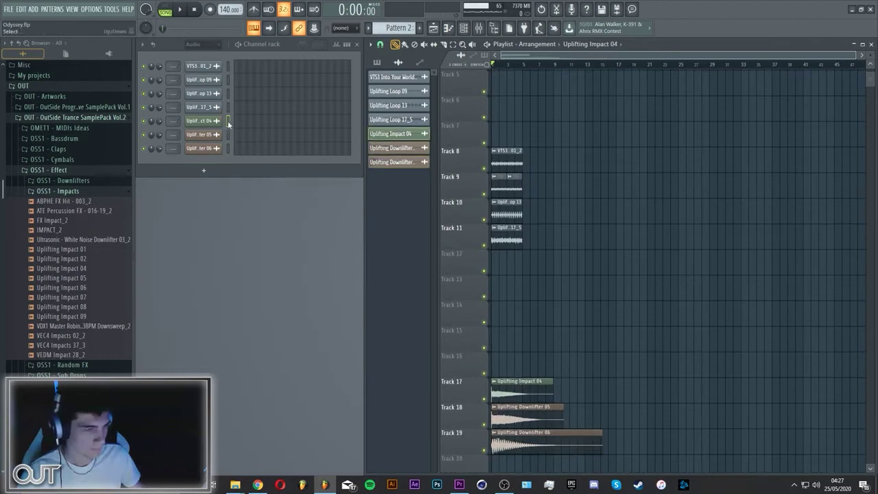
Switch to the OSS1 - Sweeps folder, place Uplifting Sweep 03 at the start of Track 14 and audition it soloed
click(68, 192)
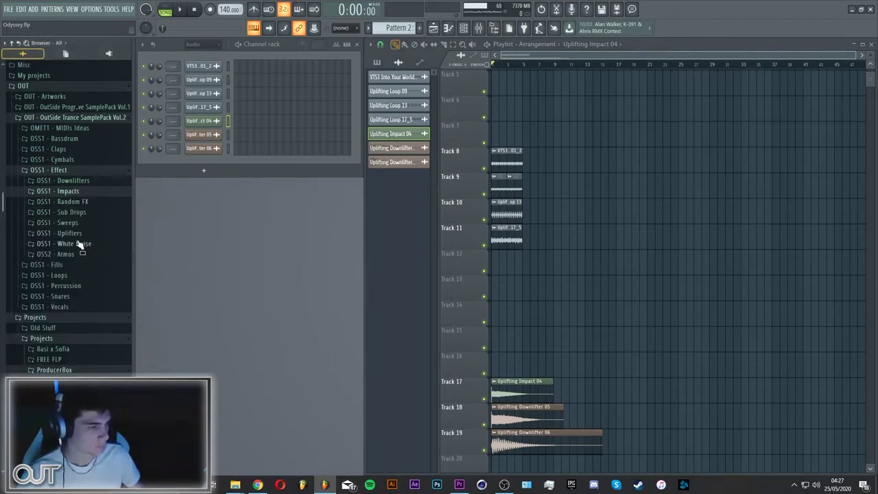
click(77, 223)
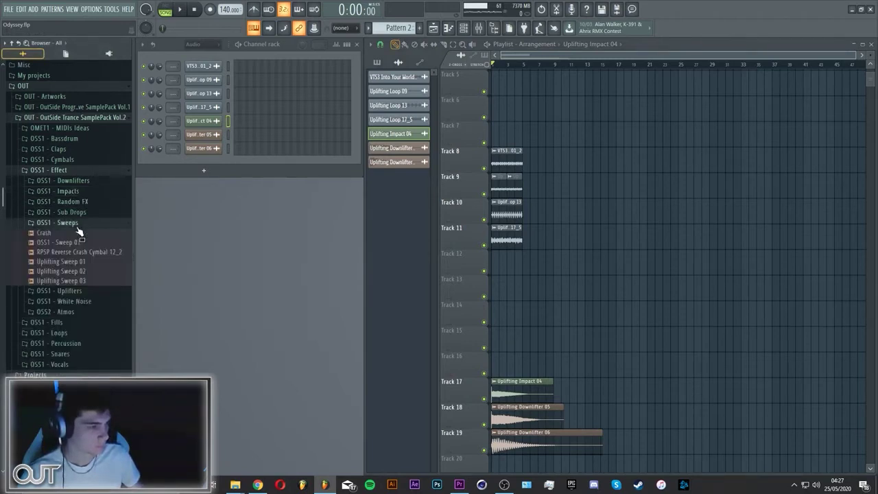
click(77, 281)
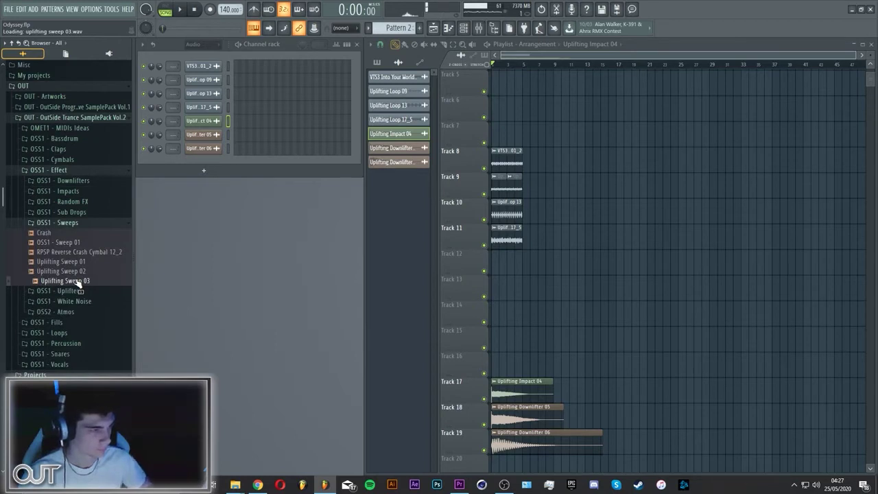
drag(77, 281, 435, 303)
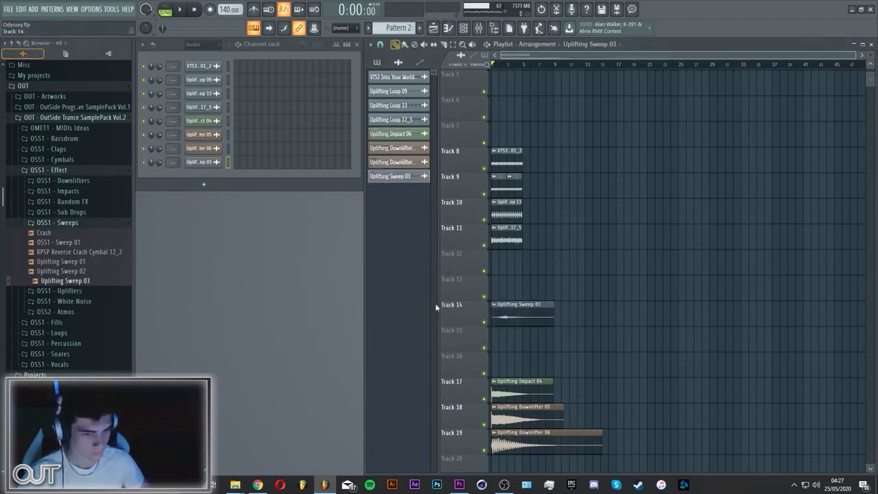
key(space)
right_click(484, 322)
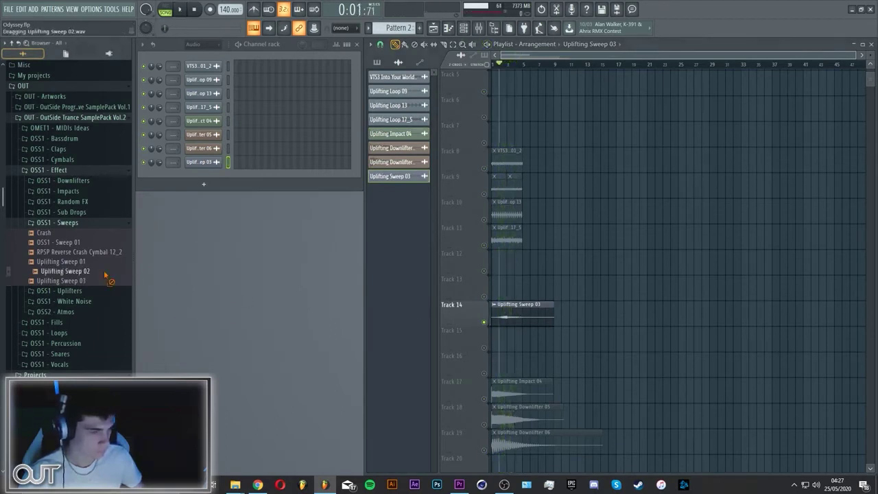
Try Uplifting Sweep 02 on Track 13, replace it with Uplifting Sweep 01 and listen to the peak of each
drag(105, 275, 498, 294)
key(space)
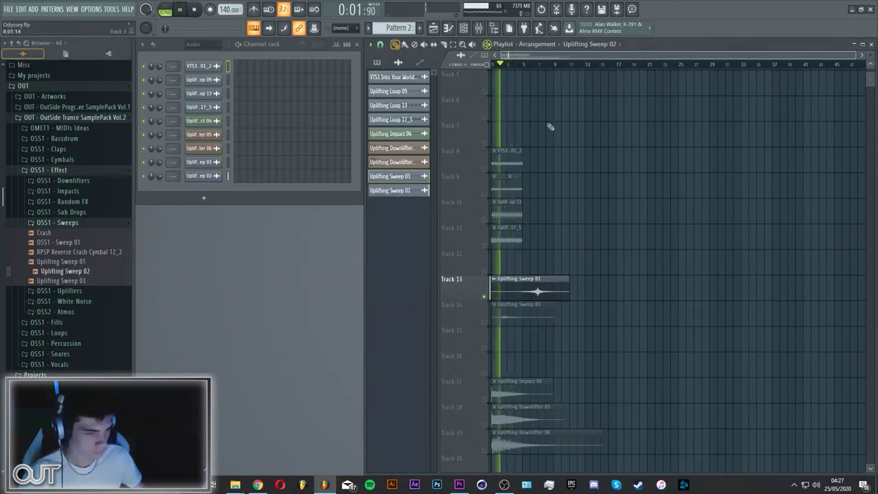
click(533, 64)
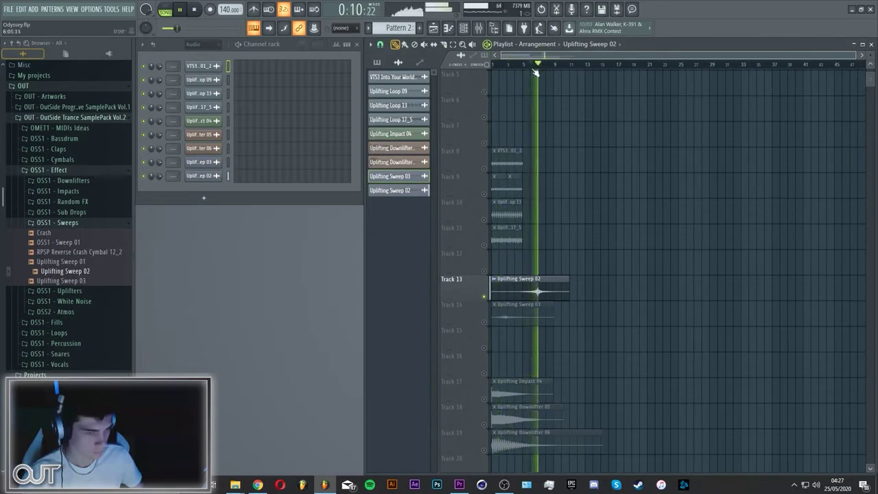
key(space)
drag(62, 262, 507, 287)
key(space)
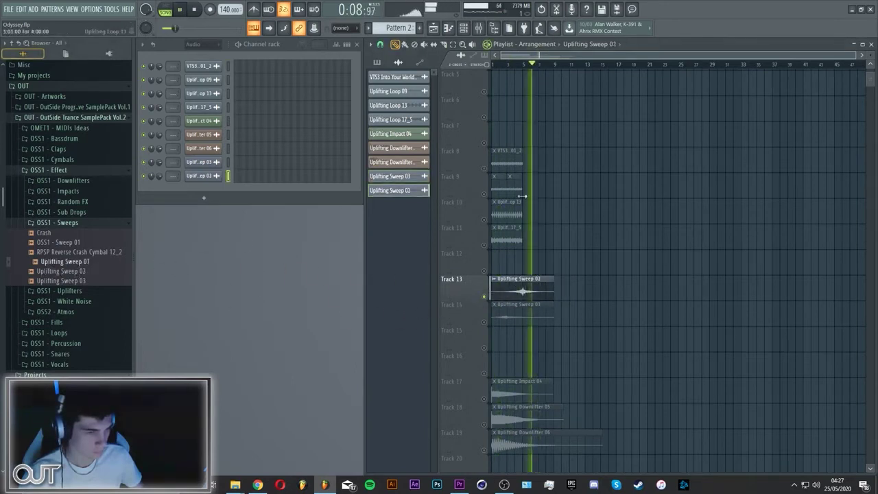
click(512, 65)
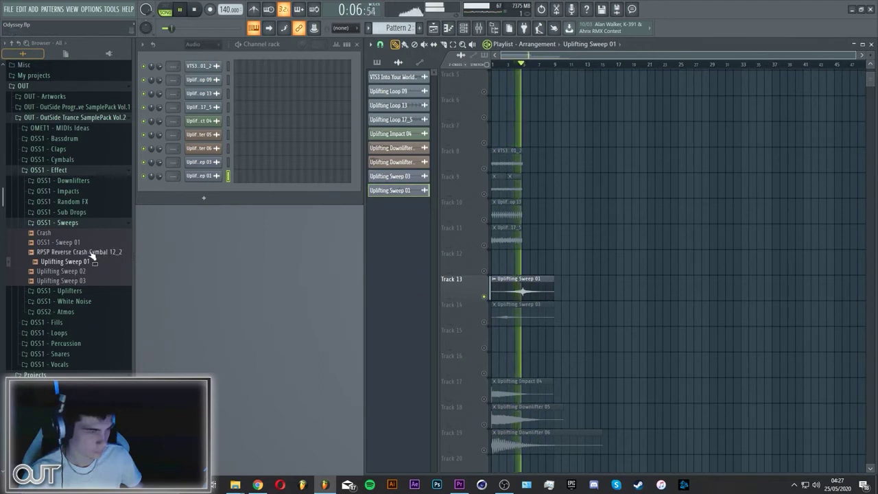
Try RPSP Reverse Crash Cymbal 12_2 on Track 13, swap it for OSS1 - Sweep 01 and listen around the sweep's peak
drag(91, 253, 503, 292)
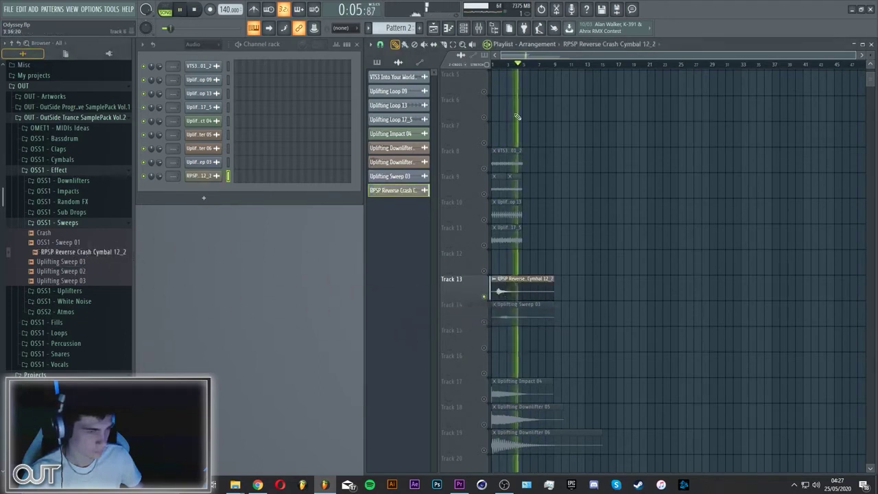
key(space)
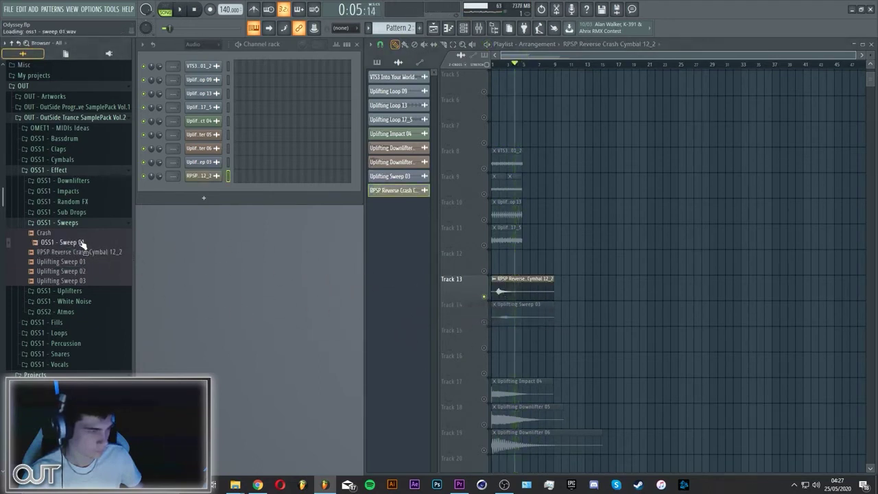
drag(538, 256, 540, 254)
key(space)
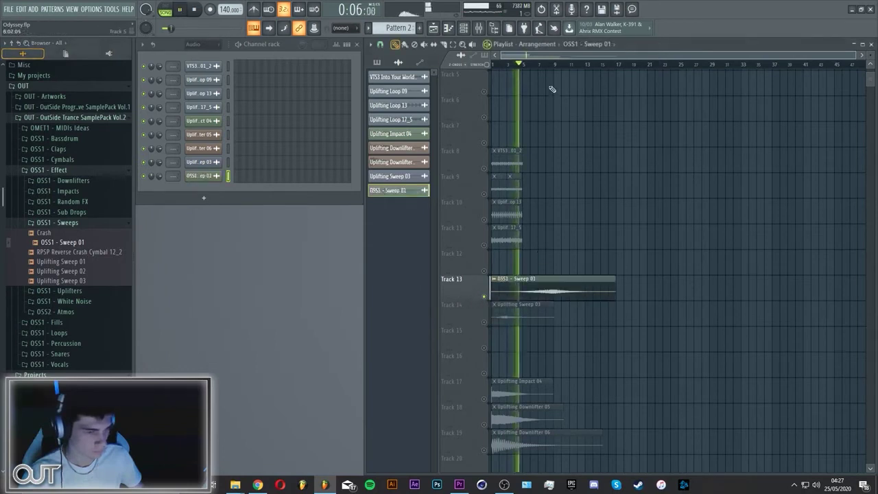
click(554, 64)
click(548, 64)
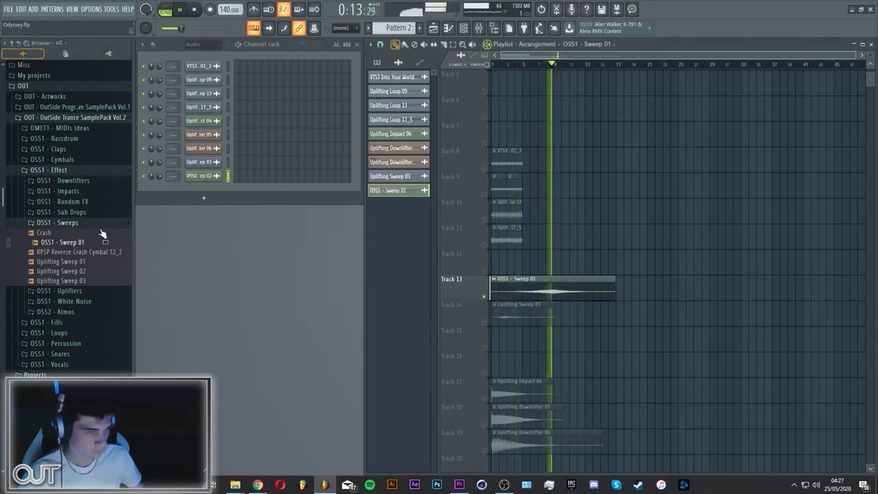
Try the Crash sample in place of the Track 13 sweep and listen around its peak
click(71, 234)
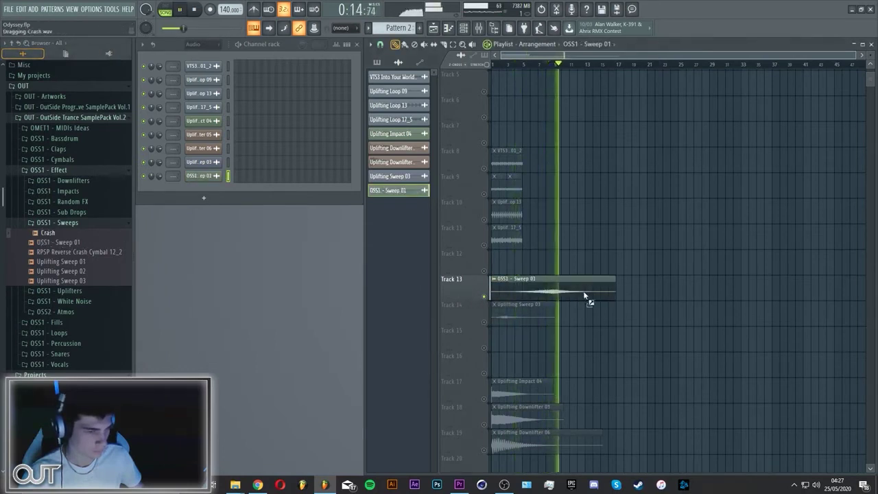
drag(580, 295, 580, 295)
click(555, 64)
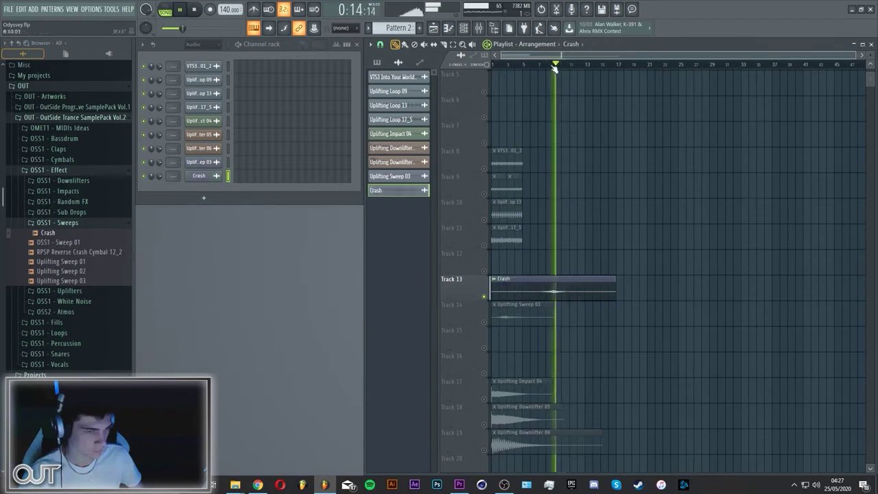
click(549, 65)
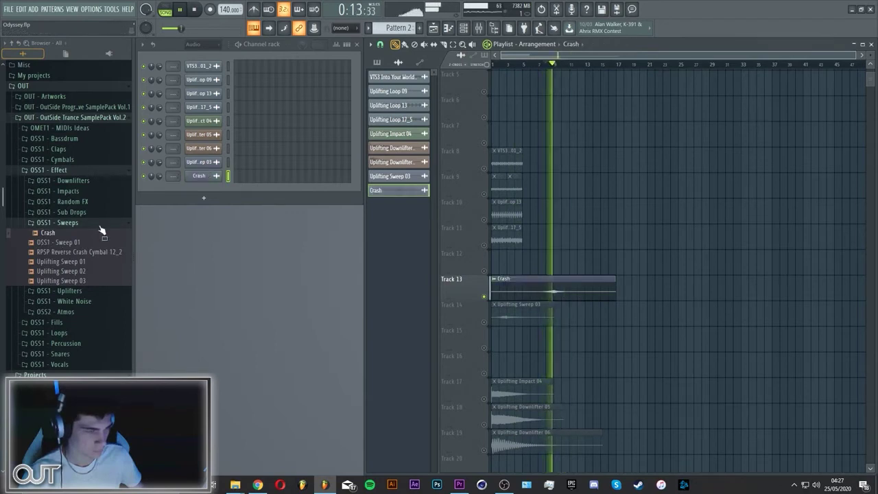
key(space)
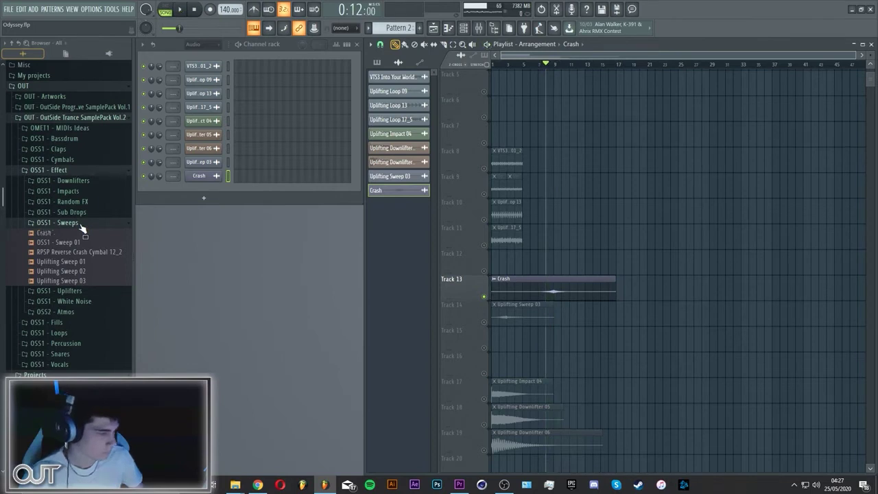
Switch from the sweeps folder to OSS1 - Uplifters, audition Uplifting Uplifter Long 04 and look through the remaining uplifter samples
click(81, 225)
click(88, 234)
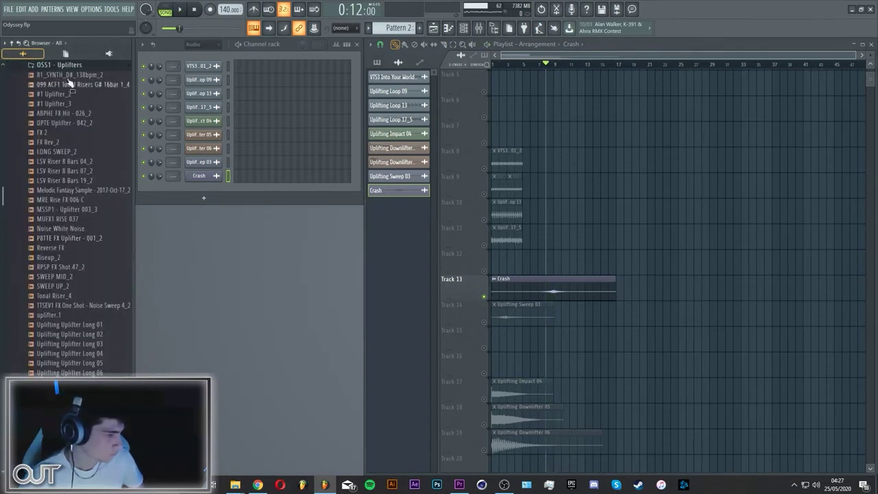
scroll(91, 306, down, 4)
click(91, 238)
scroll(97, 262, down, 2)
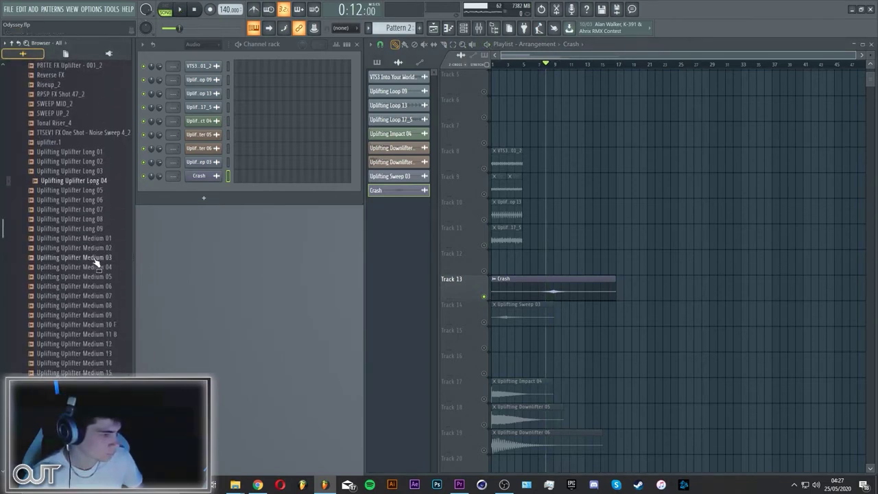
scroll(99, 200, up, 4)
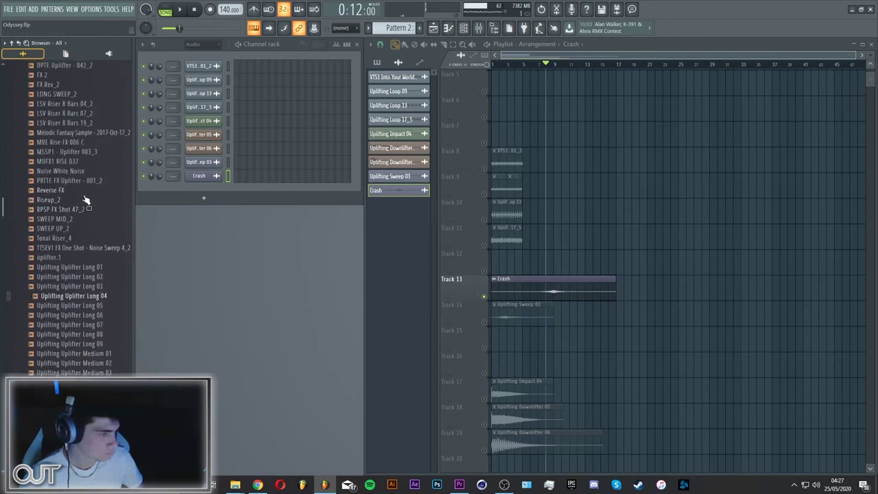
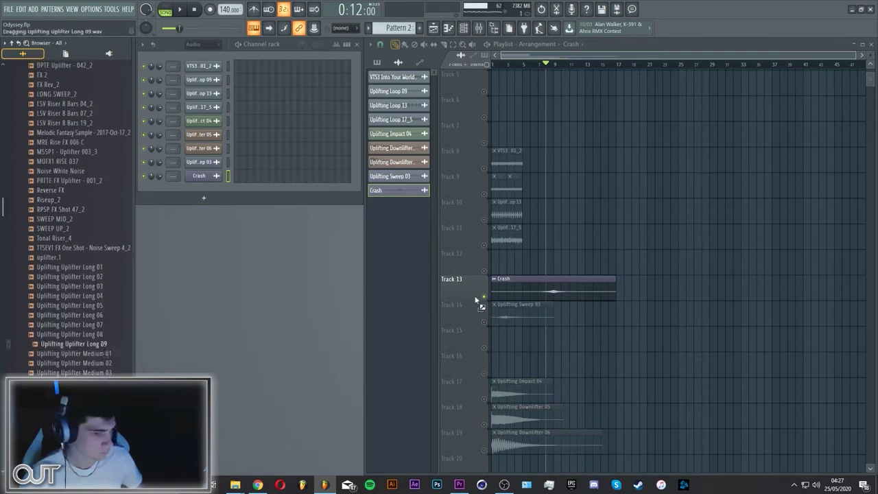
Replace the Crash clip on Track 13 with Uplifting Uplifter Long 09, audition its end and swap it for Uplifting Uplifter Long 08
drag(475, 299, 530, 292)
key(space)
click(603, 66)
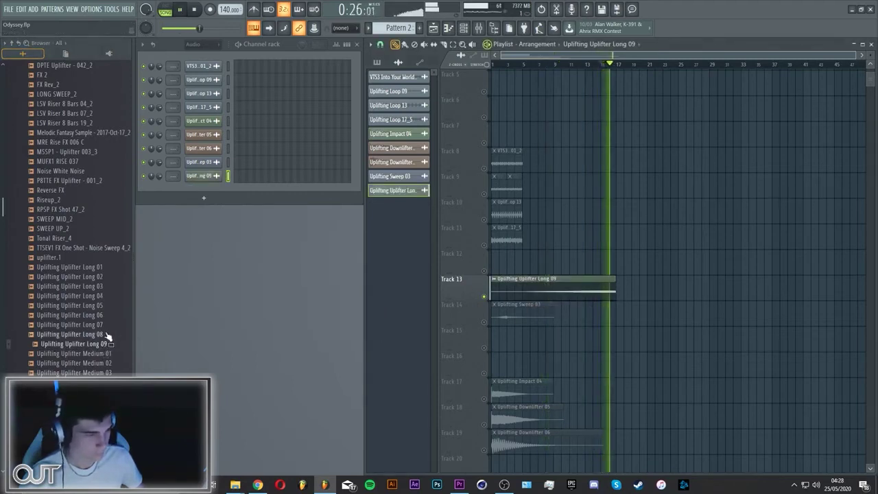
drag(108, 337, 529, 291)
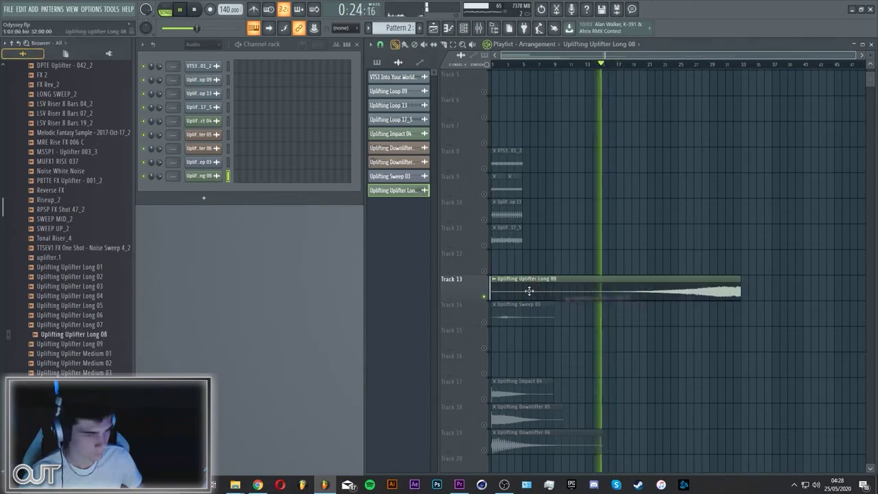
Audition the end of Uplifting Uplifter Long 08, swap it for Uplifting Uplifter Long 07 on Track 13 and listen near its peak
click(728, 64)
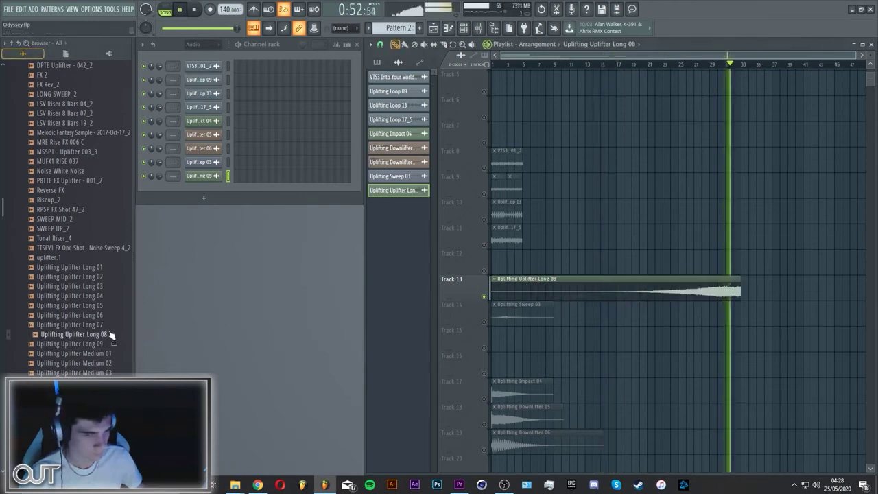
drag(96, 326, 657, 295)
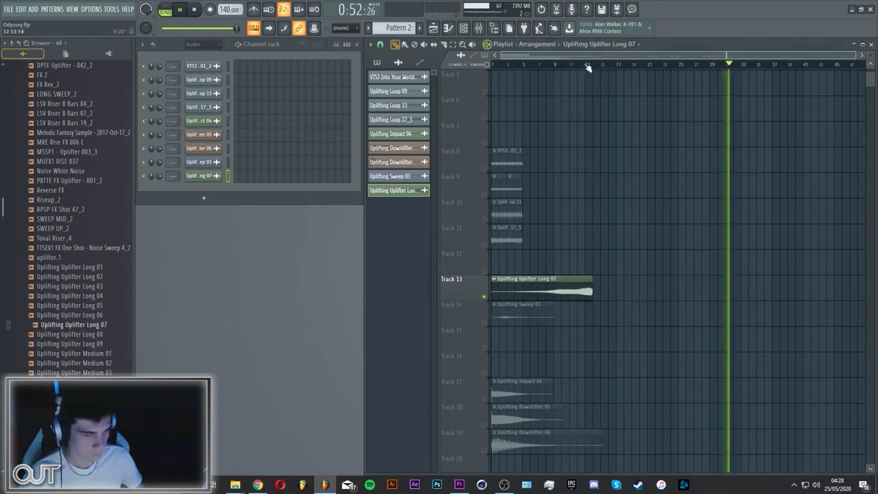
click(587, 65)
Drop Uplifting Uplifter Long 06 on Track 14, restore Uplifting Sweep 03 in its place and move the sweep clip to Track 16
drag(108, 315, 494, 315)
key(space)
scroll(103, 295, up, 8)
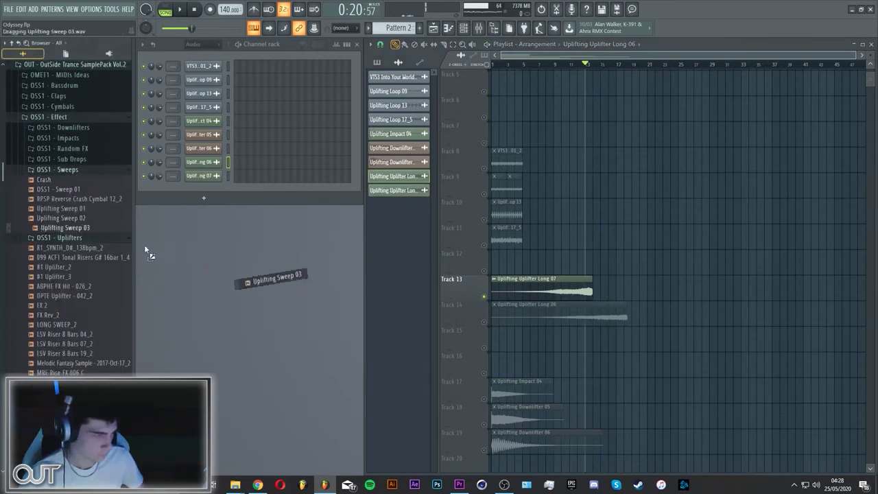
drag(109, 227, 545, 318)
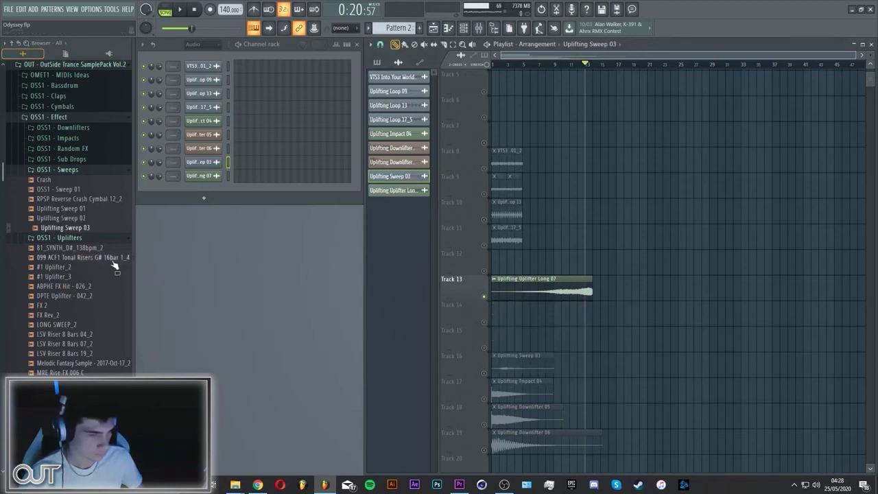
Reload Uplifting Uplifter Long 07 on Track 13, swap it for Uplifting Uplifter Long 06 and audition its end
scroll(115, 267, down, 10)
drag(82, 267, 563, 292)
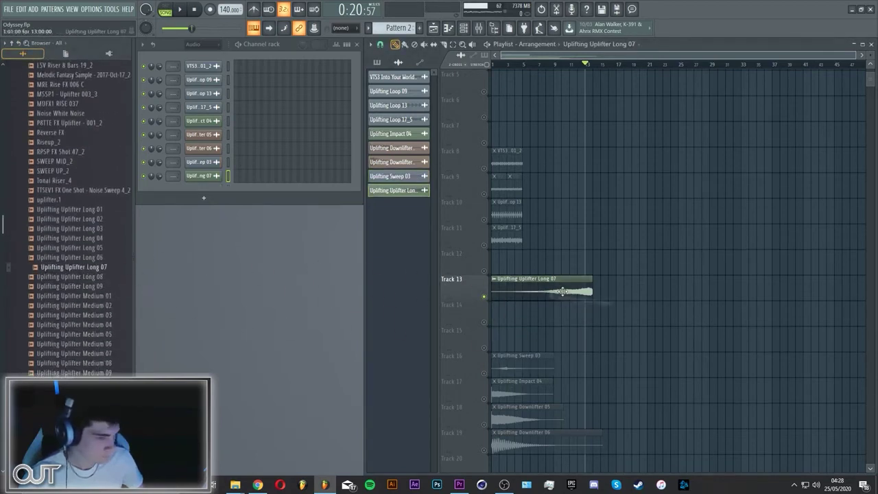
drag(102, 257, 549, 283)
key(space)
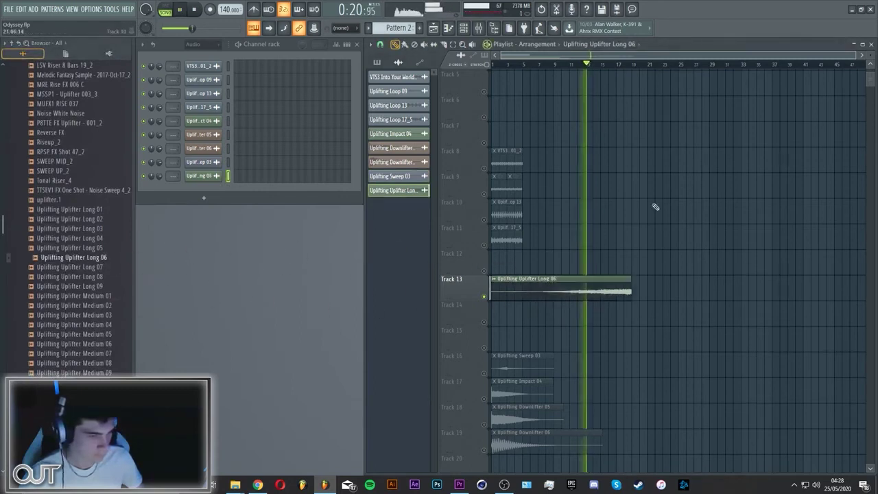
click(624, 65)
Try Uplifting Uplifter Long 05 and Uplifting Uplifter Long 04 in turn on Track 13, auditioning the end of each
drag(69, 248, 582, 288)
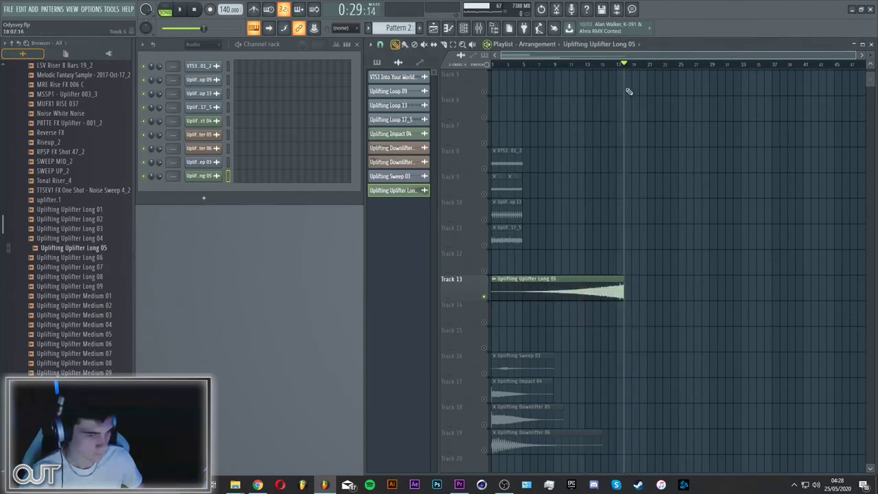
click(618, 65)
key(space)
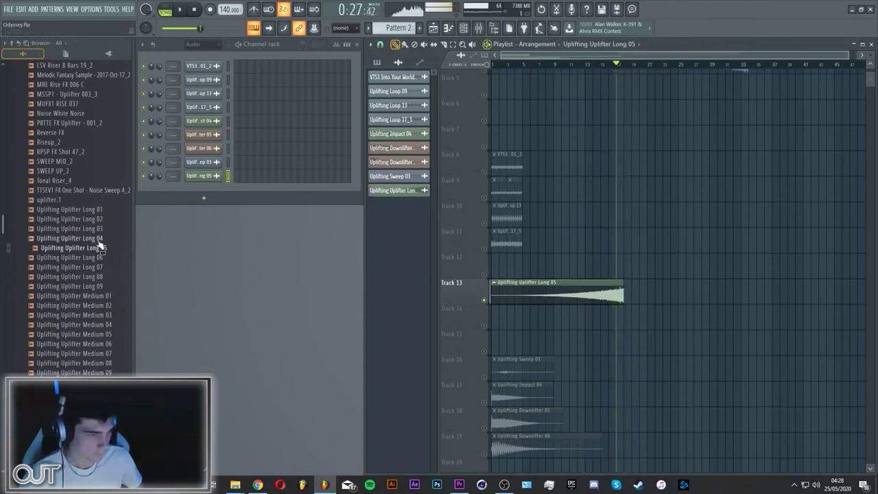
drag(69, 238, 573, 282)
key(space)
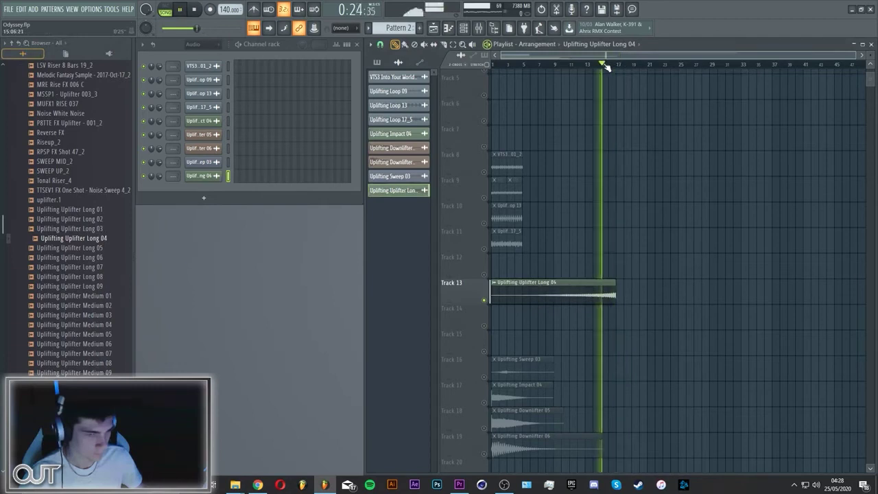
Try Uplifting Uplifter Long 03, Long 02 and Long 01 in turn on Track 13, listening near the end of the clip
drag(68, 228, 573, 299)
key(space)
key(space)
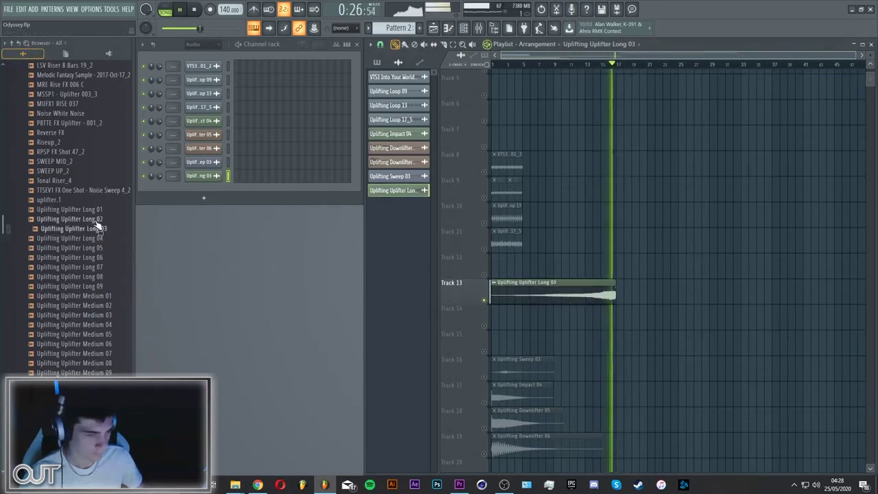
drag(90, 220, 589, 289)
drag(68, 209, 568, 299)
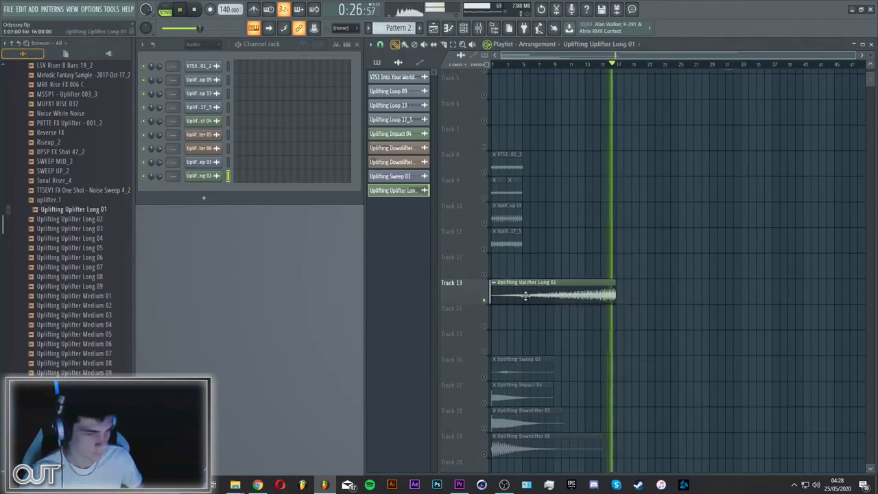
Audition Uplifting Uplifter Long 09, 08, 07, 06 and 05 again in turn on Track 13
drag(106, 286, 545, 290)
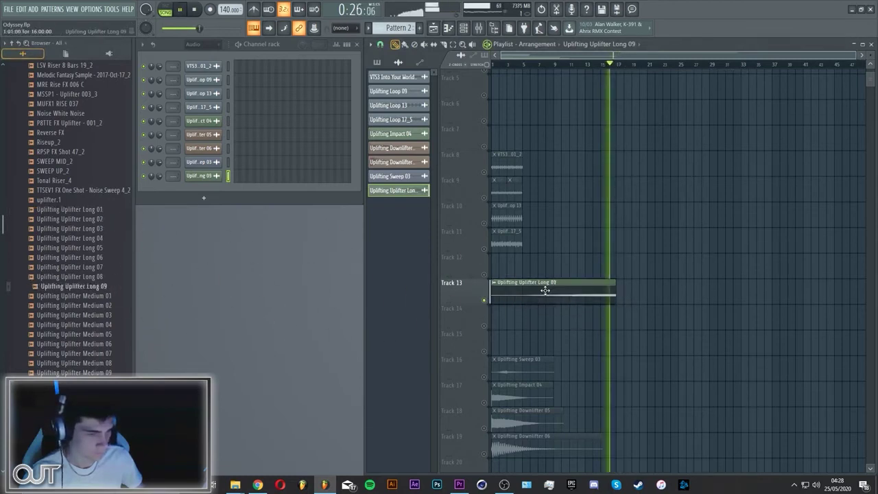
drag(100, 276, 556, 283)
drag(72, 267, 587, 297)
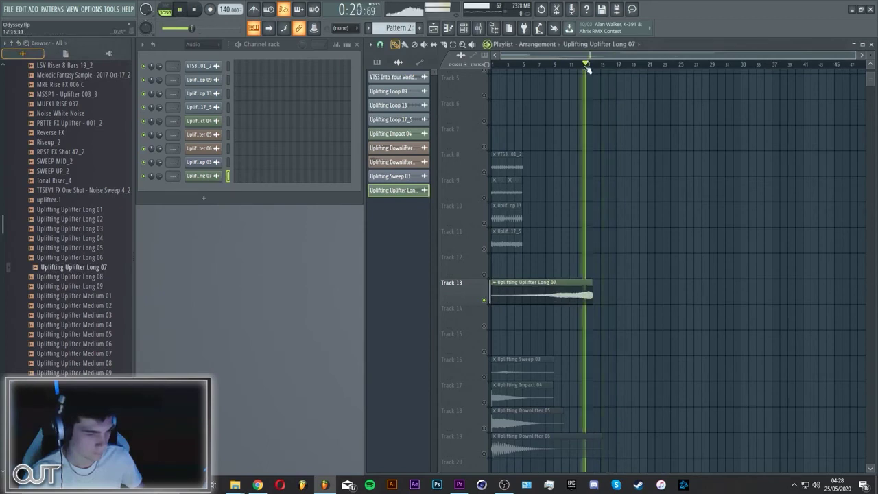
drag(102, 260, 561, 294)
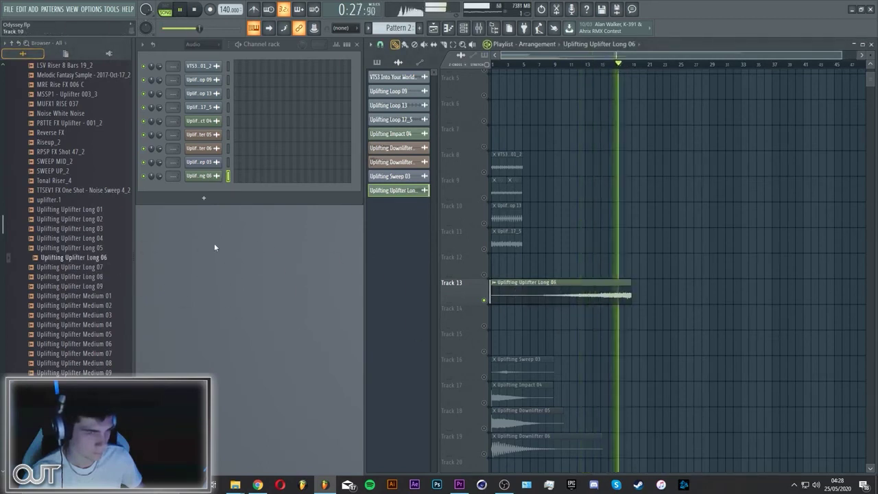
drag(69, 248, 560, 298)
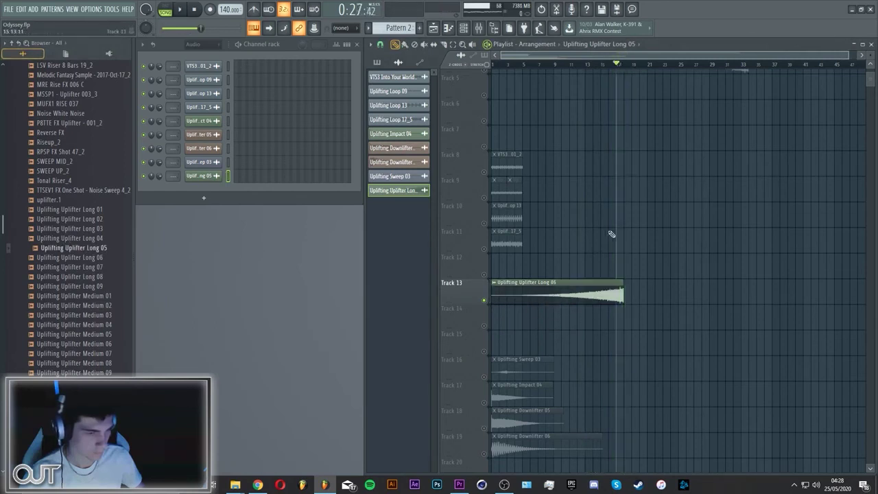
Compare Uplifting Uplifter Long 04 and Long 02 against Long 05 on Track 13, ending with Long 05 loaded
drag(96, 219, 557, 300)
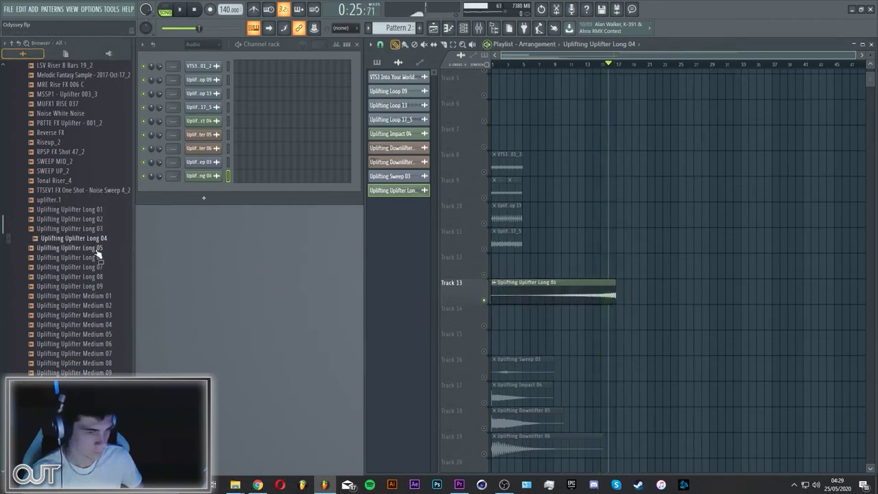
drag(97, 249, 562, 290)
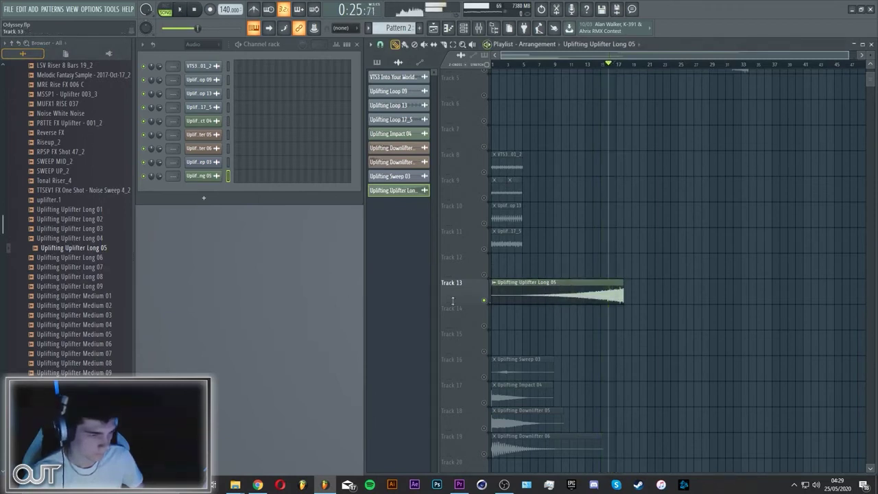
drag(96, 219, 542, 290)
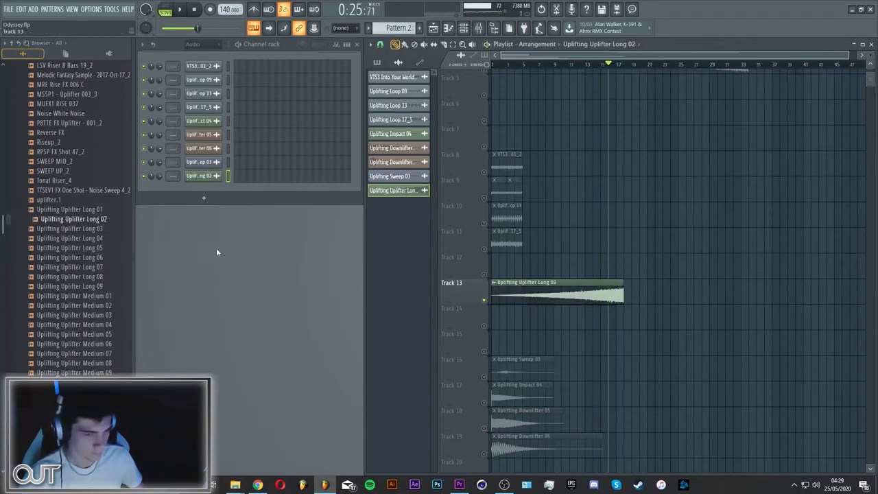
drag(106, 248, 108, 253)
drag(533, 270, 542, 290)
Delete the Uplifting Uplifter Long 05 sample file from the OSS1 - Uplifters folder
right_click(100, 252)
click(137, 348)
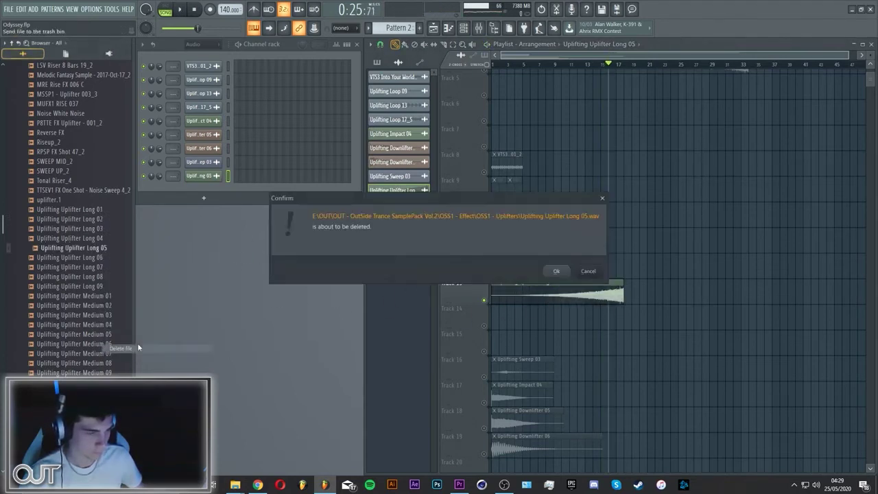
click(556, 270)
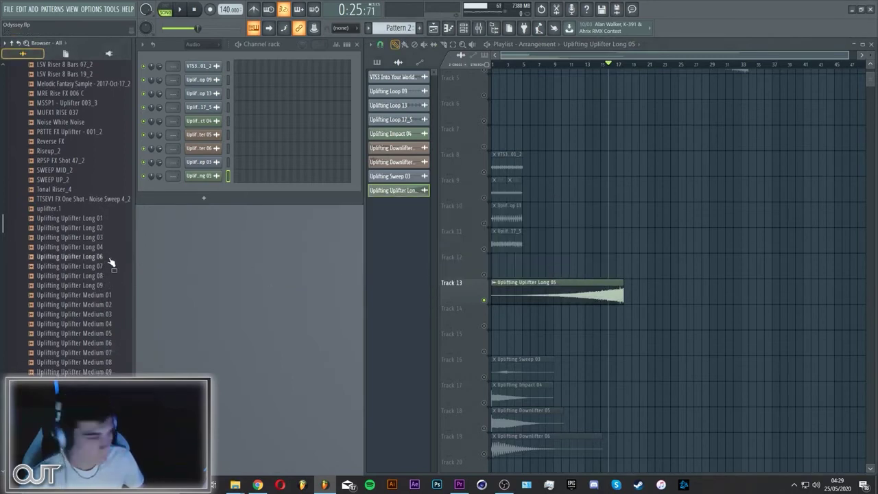
Replace the Track 13 clip with Uplifting Uplifter Long 06, audition its end and swap it for Uplifting Uplifter Long 08
click(103, 258)
drag(572, 264, 573, 283)
key(space)
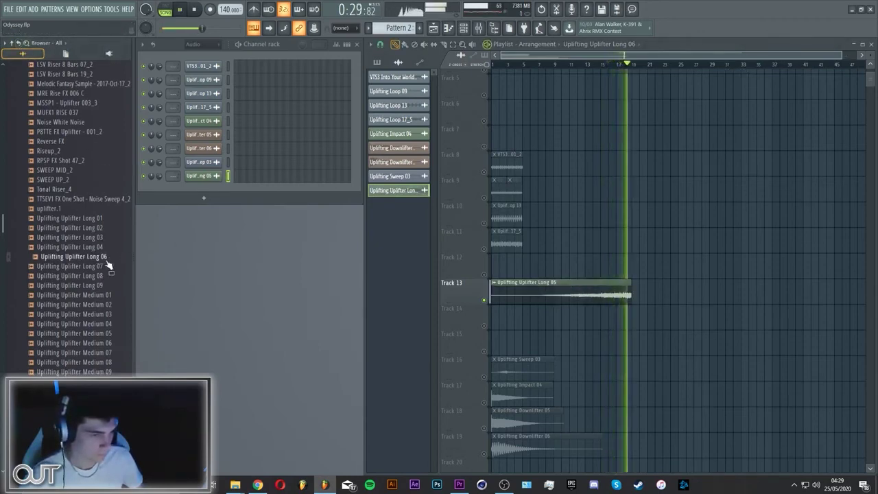
key(space)
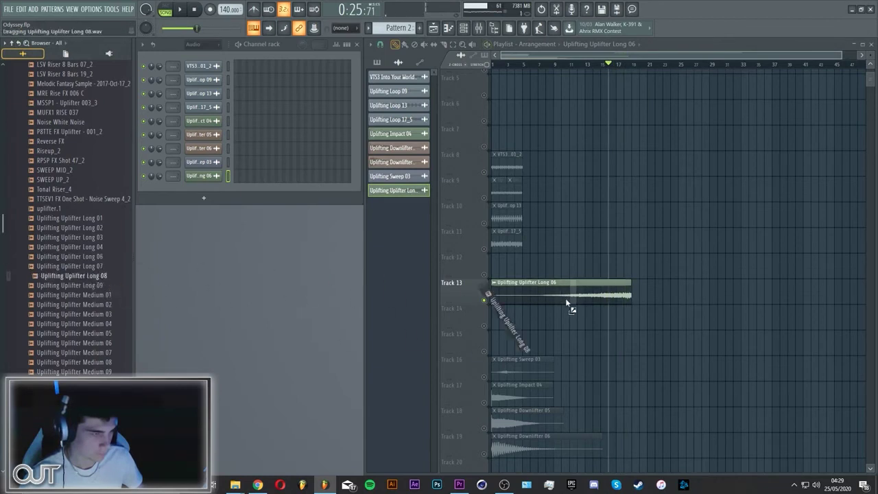
drag(565, 301, 564, 300)
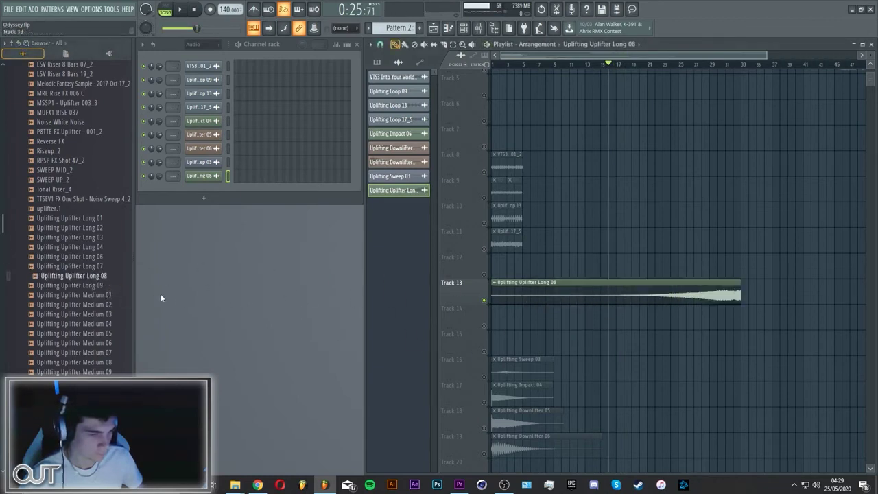
Replace the Track 13 clip with Uplifting Uplifter Long 09 and audition its end
drag(69, 285, 521, 291)
key(space)
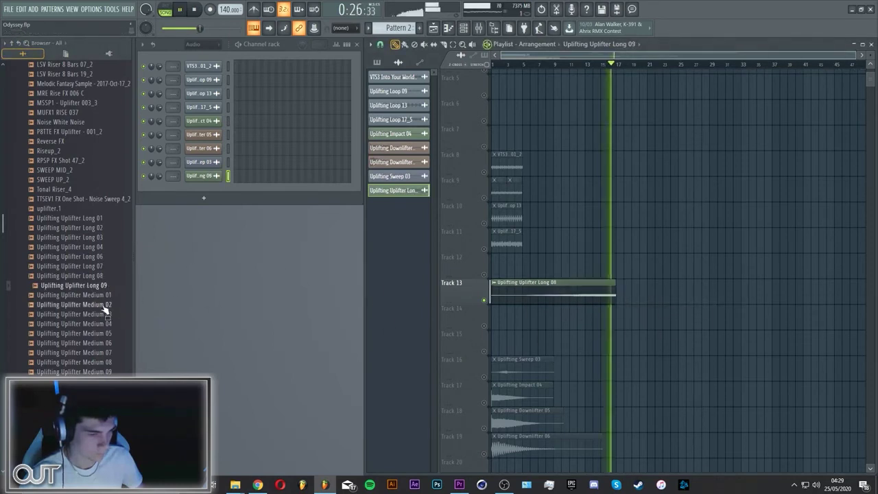
key(space)
Add Uplifting Uplifter Medium 01 at the start of Track 14 and solo that track
scroll(110, 302, down, 4)
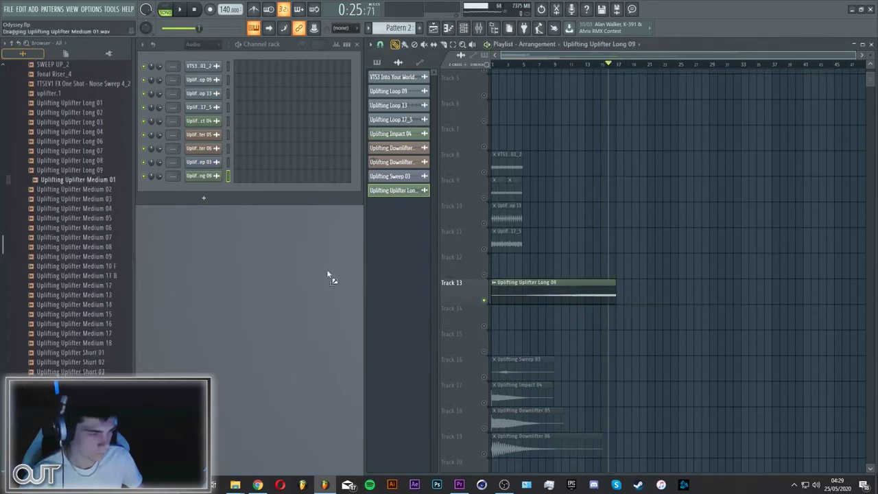
drag(537, 318, 498, 315)
right_click(488, 323)
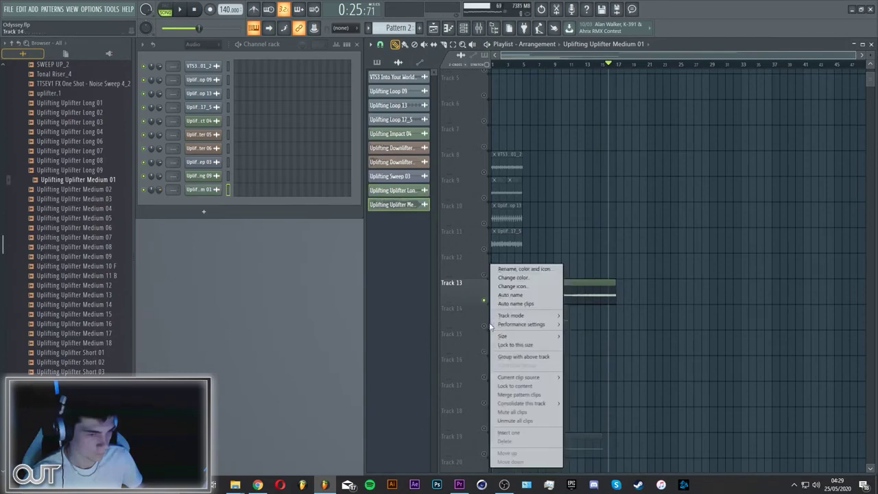
right_click(485, 326)
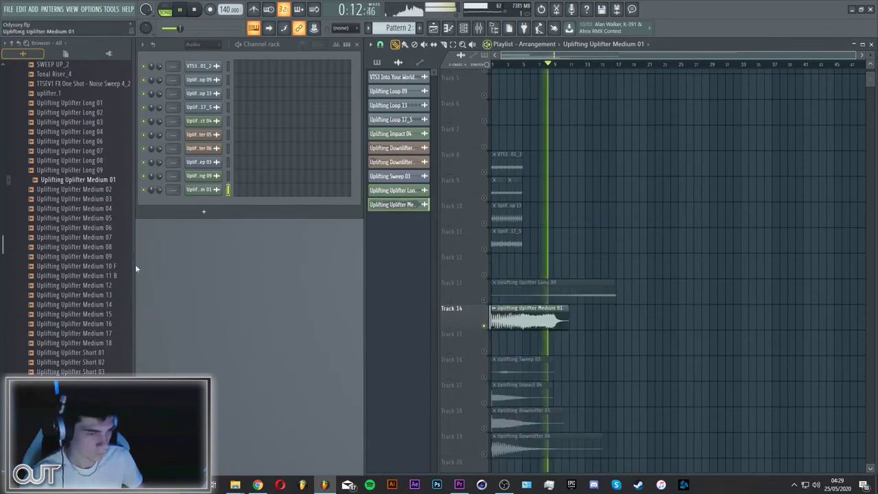
Try Uplifting Uplifter Medium 02 and Medium 03 in turn on Track 14, listening around the peak of each
drag(75, 188, 519, 326)
key(space)
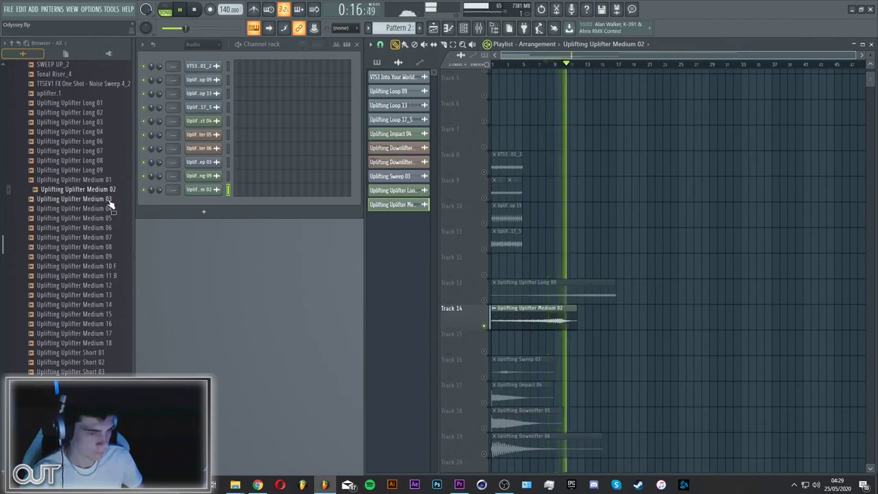
key(space)
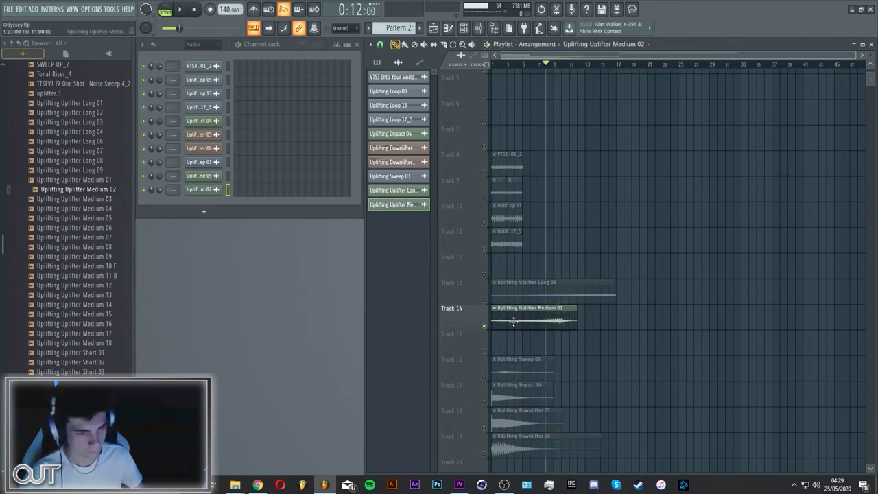
drag(100, 198, 528, 347)
drag(519, 318, 517, 318)
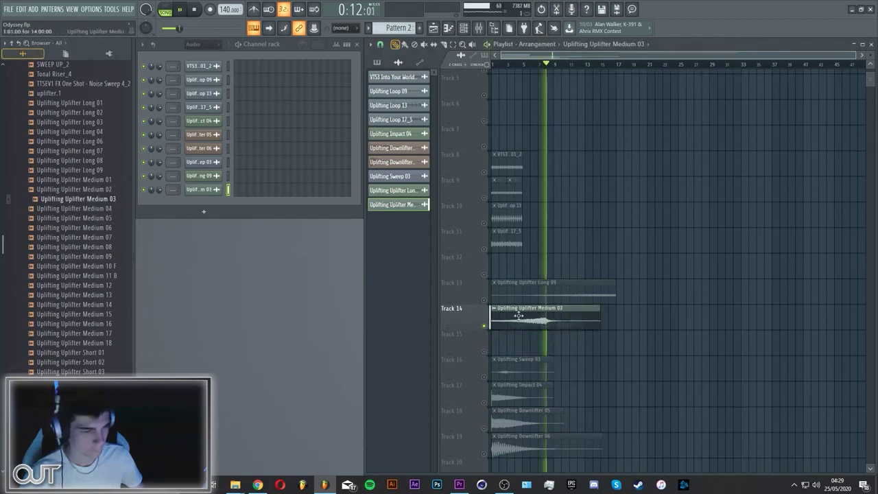
Try Uplifting Uplifter Medium 04 and Medium 05 in turn on Track 14 and audition them
drag(109, 209, 539, 325)
key(space)
drag(165, 235, 543, 324)
key(space)
key(space)
Swap the Track 14 clip for Uplifting Uplifter Medium 06 and then Medium 07, playing back each one
drag(103, 232, 549, 322)
key(space)
key(space)
drag(158, 237, 523, 324)
key(space)
key(space)
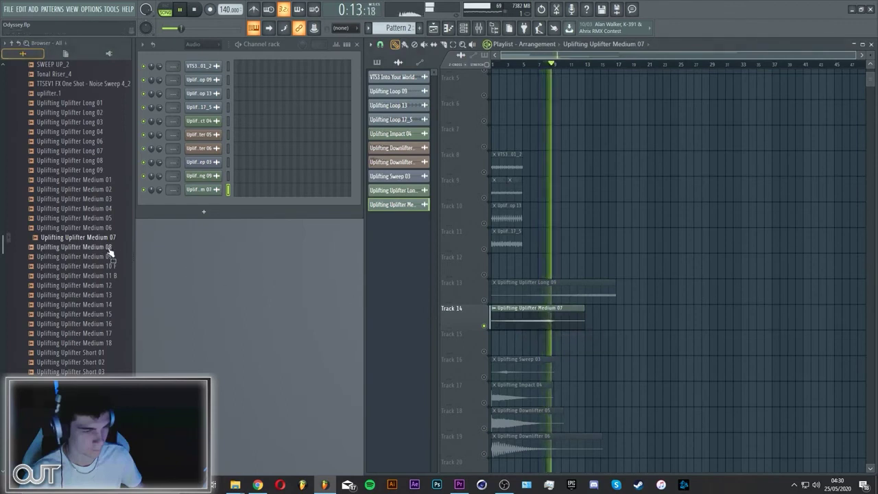
Try Uplifting Uplifter Medium 08, Medium 09 and Medium 10 F in turn on Track 14, listening near each peak
drag(108, 250, 525, 324)
key(space)
key(space)
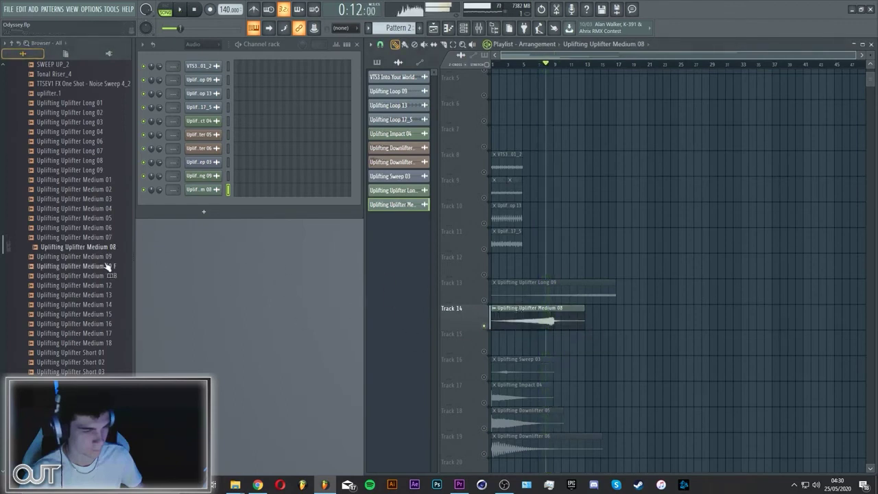
drag(106, 257, 556, 314)
key(space)
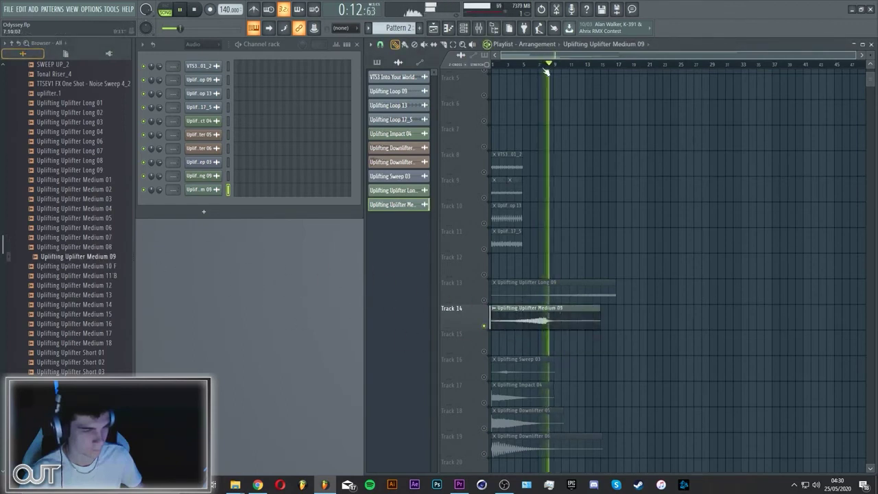
drag(127, 268, 539, 308)
key(space)
key(space)
Audition Uplifting Uplifter Medium 11 B on Track 14, replace it with Uplifting Uplifter Medium 12 and listen near its end
drag(117, 280, 498, 317)
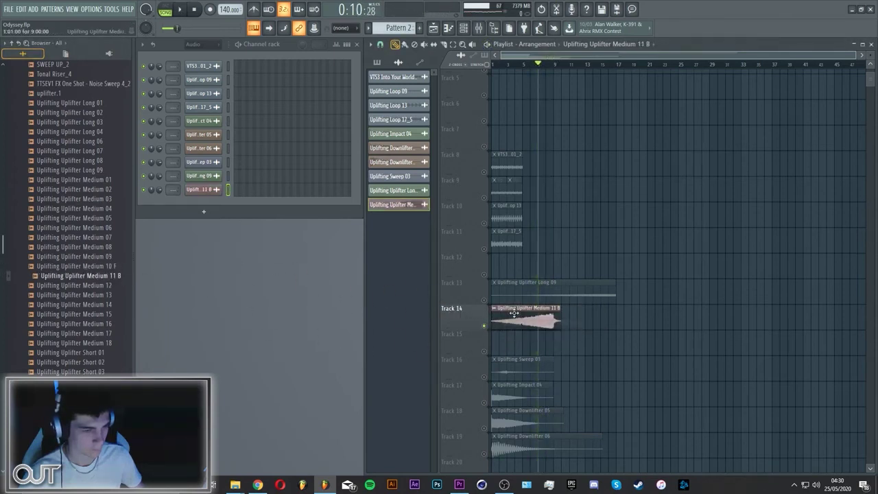
key(space)
key(space)
drag(76, 285, 569, 314)
key(space)
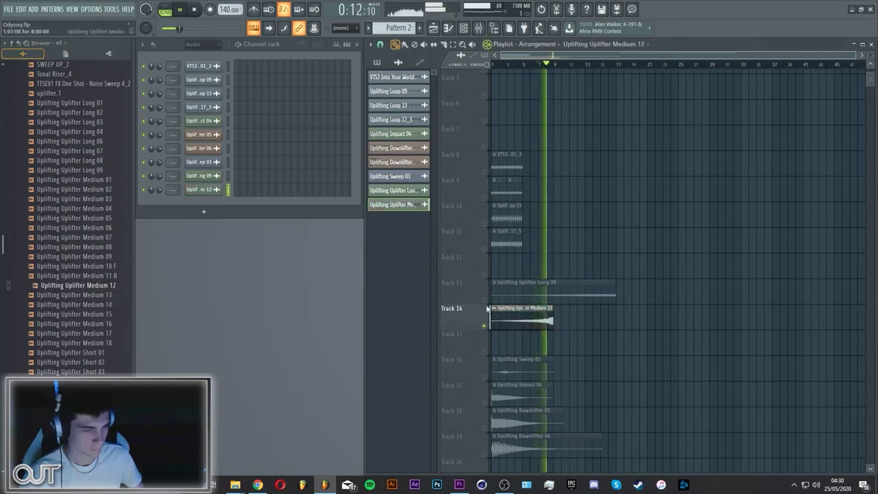
Move the Uplifting Uplifter Medium 12 clip to bar 9, add Uplifting Uplifter Medium 13 beneath it on Track 15, and audition it
key(space)
drag(530, 317, 610, 317)
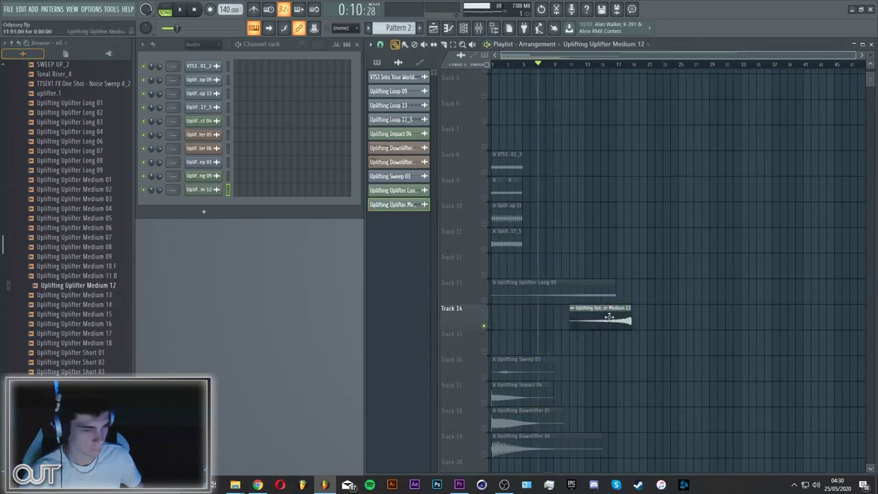
drag(116, 299, 557, 346)
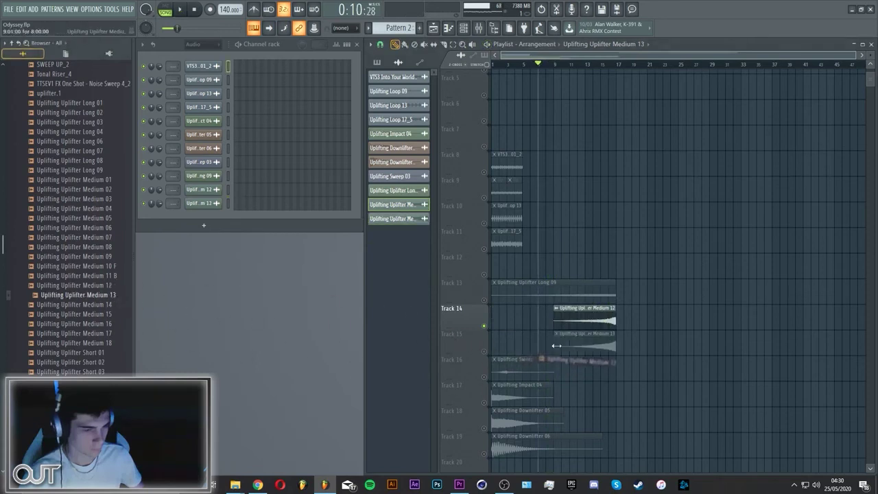
key(space)
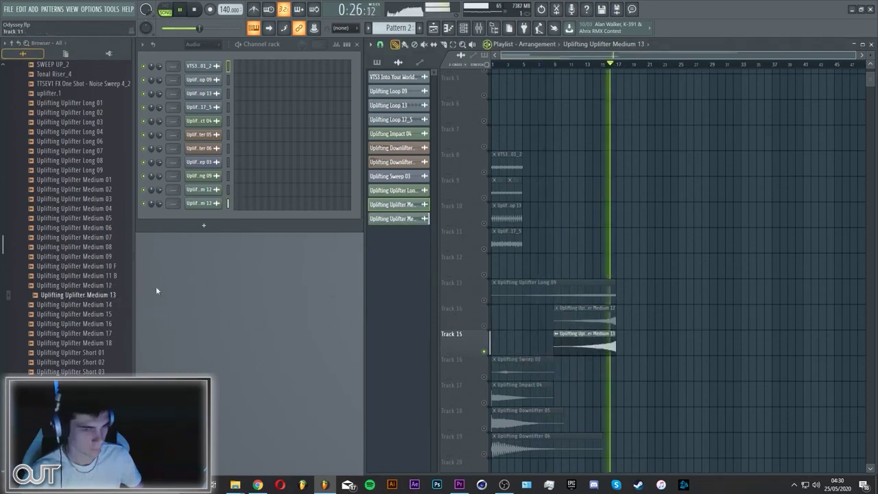
Try Uplifting Uplifter Medium 14, Medium 15 and Medium 16 in turn on Track 15, playing back each one
click(102, 305)
key(space)
drag(101, 306, 580, 346)
key(space)
key(space)
drag(105, 315, 336, 347)
key(space)
key(space)
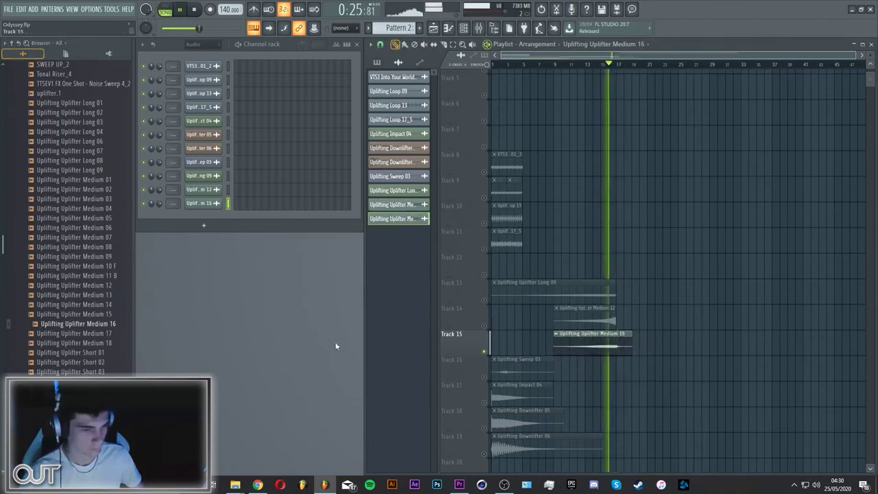
Swap the Track 15 clip for Uplifting Uplifter Medium 17, compare it with Medium 18, and settle on Medium 17
drag(107, 337, 583, 348)
key(space)
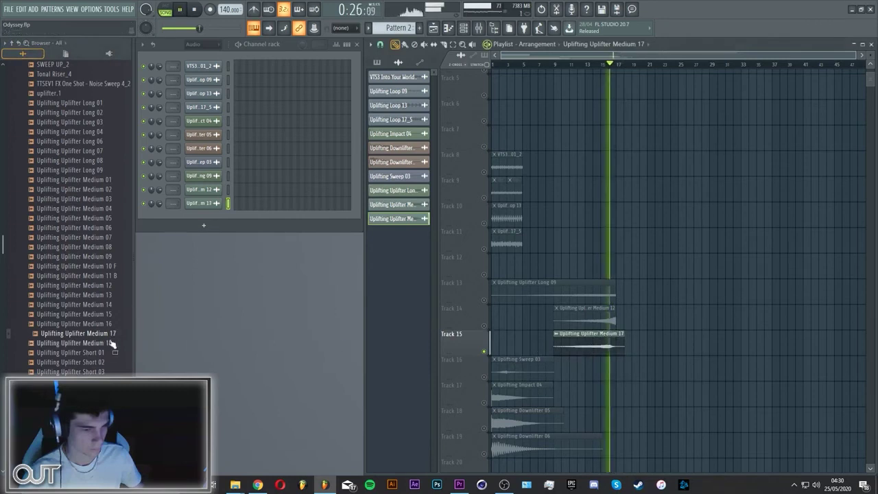
drag(412, 354, 592, 344)
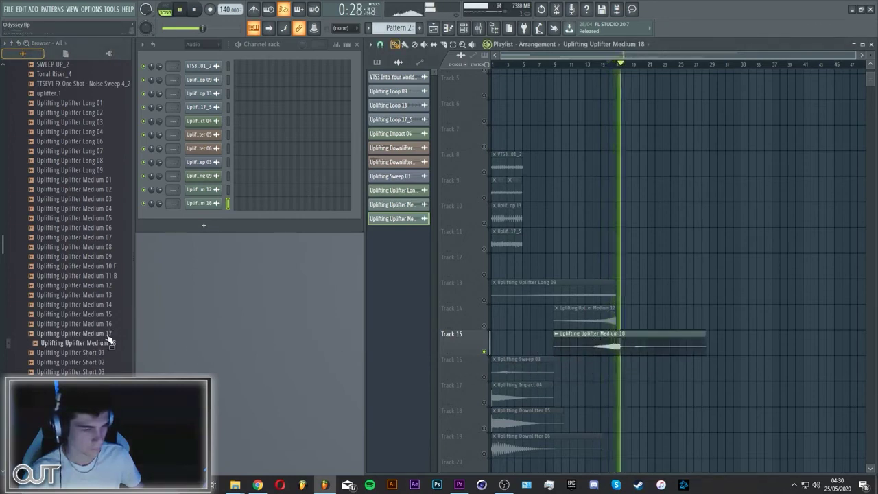
drag(108, 334, 631, 337)
key(space)
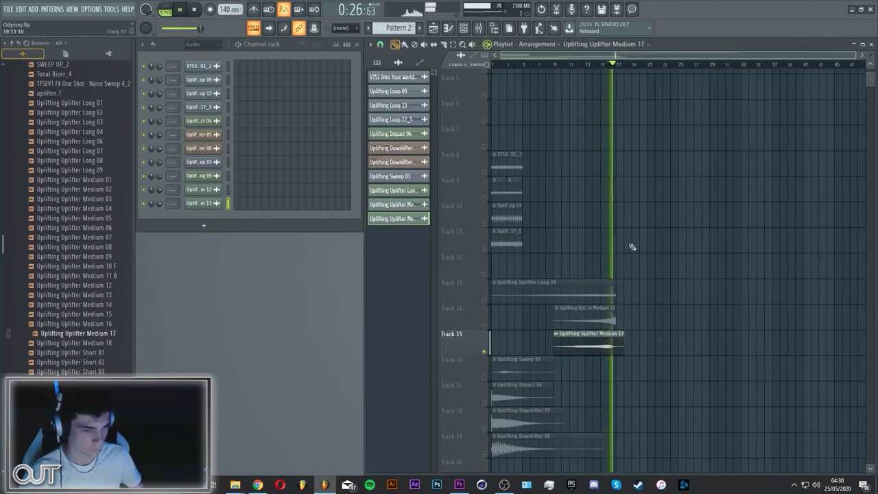
key(space)
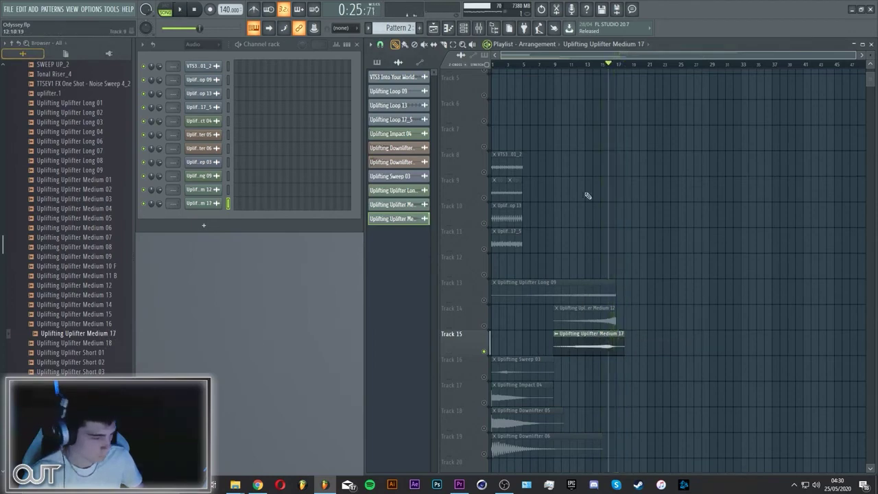
Listen through Uplifting Uplifter Medium 17 on Track 15 from several start points to examine its build-up, peak and tail
click(559, 68)
key(space)
scroll(570, 69, up, 4)
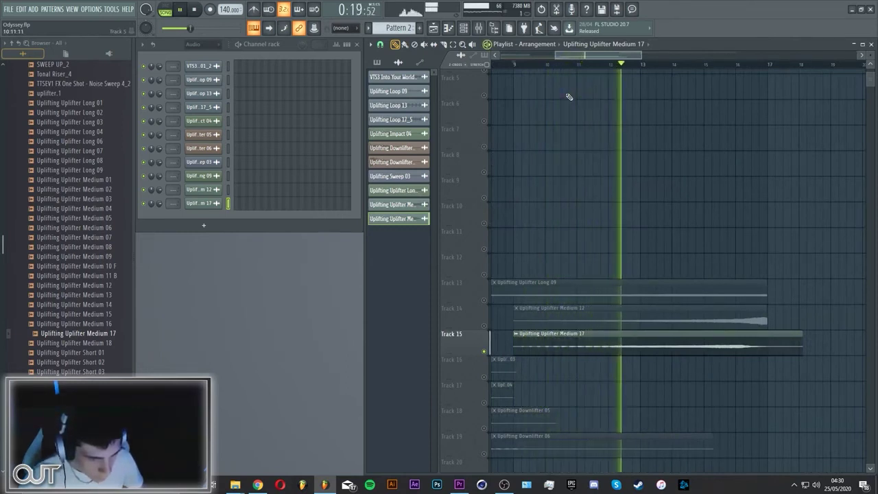
scroll(611, 69, up, 4)
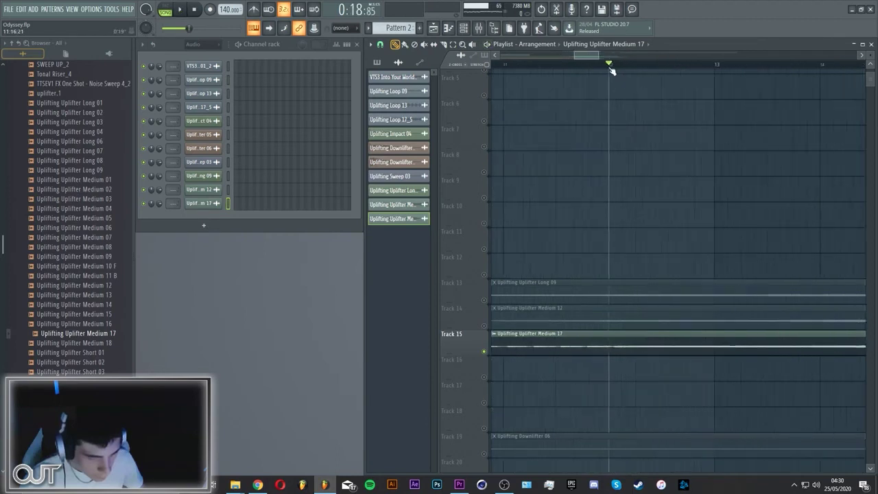
key(space)
scroll(611, 69, down, 4)
key(space)
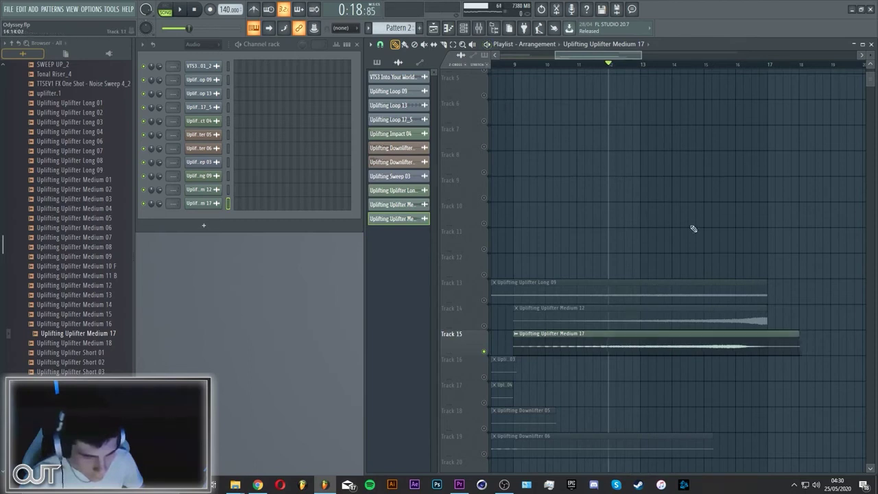
drag(588, 74, 596, 67)
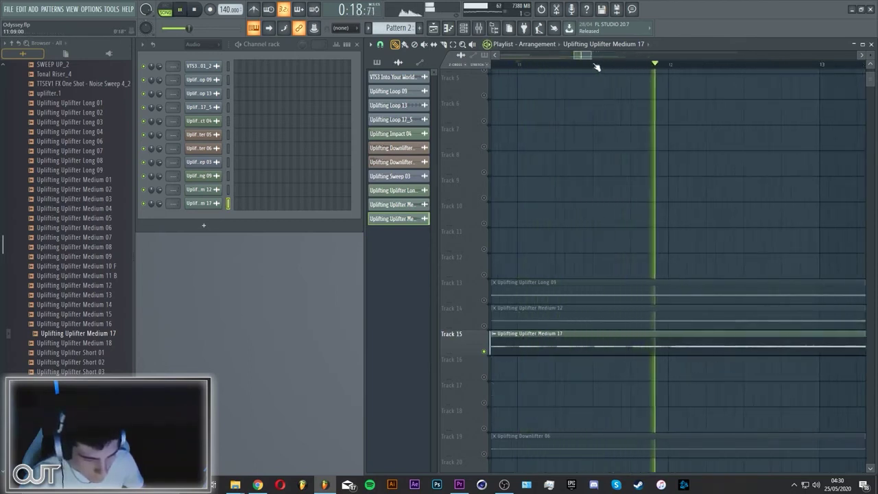
key(space)
drag(588, 54, 630, 60)
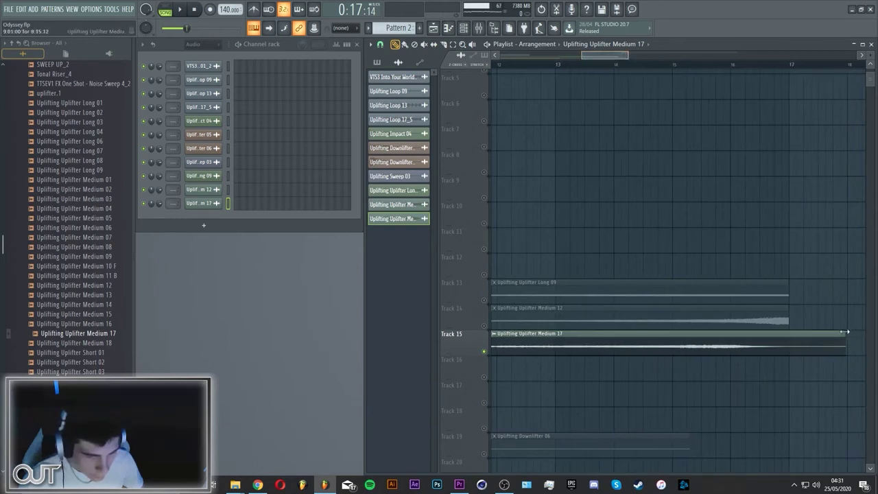
scroll(501, 67, up, 4)
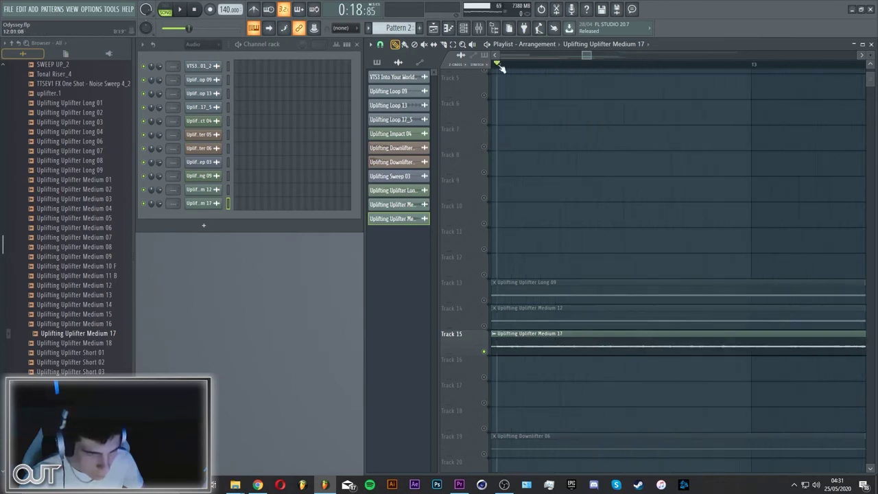
key(space)
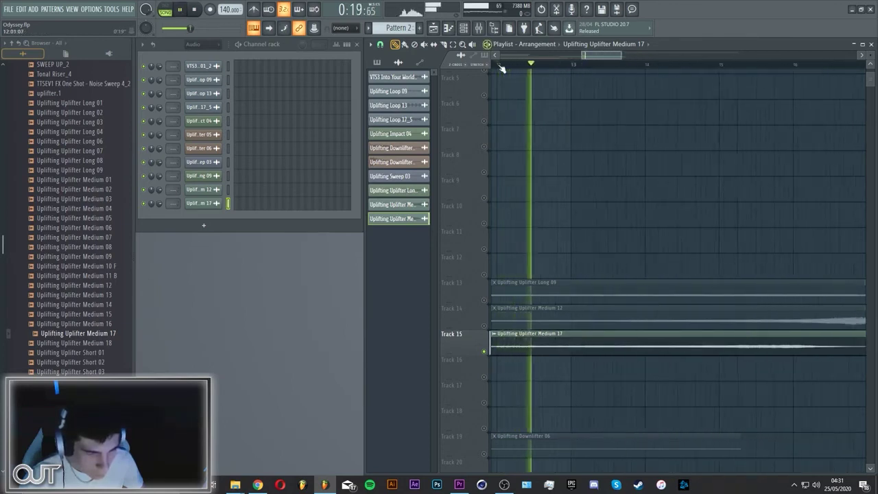
scroll(501, 67, down, 4)
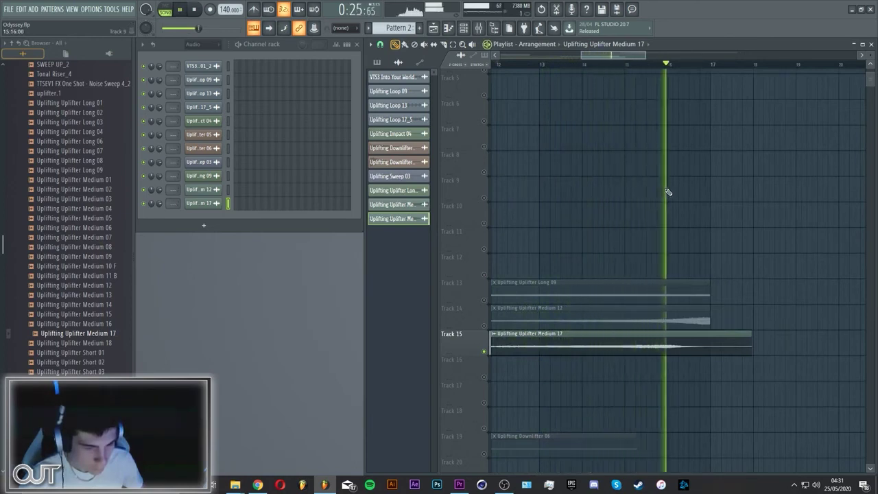
scroll(678, 69, down, 3)
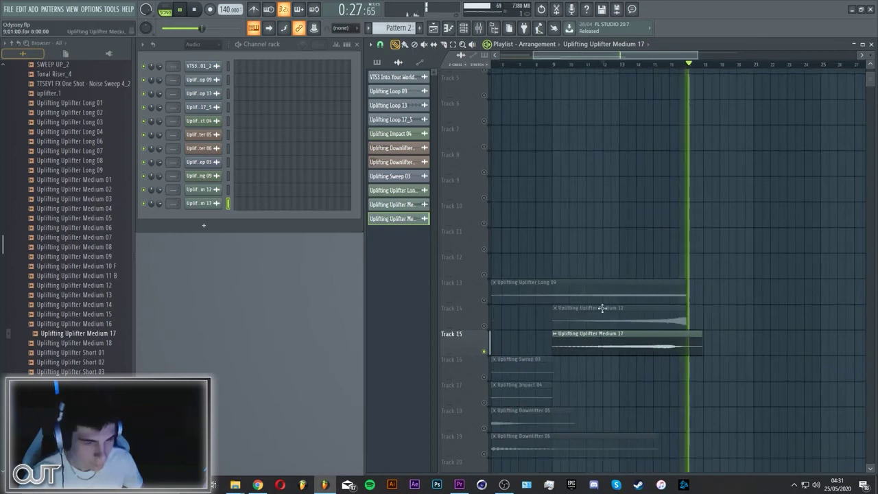
Shift the Uplifting Uplifter Medium 17 clip one bar later to start at bar 10 and check its peak around bar 17
drag(602, 335, 619, 334)
key(space)
key(space)
click(688, 65)
scroll(689, 68, down, 3)
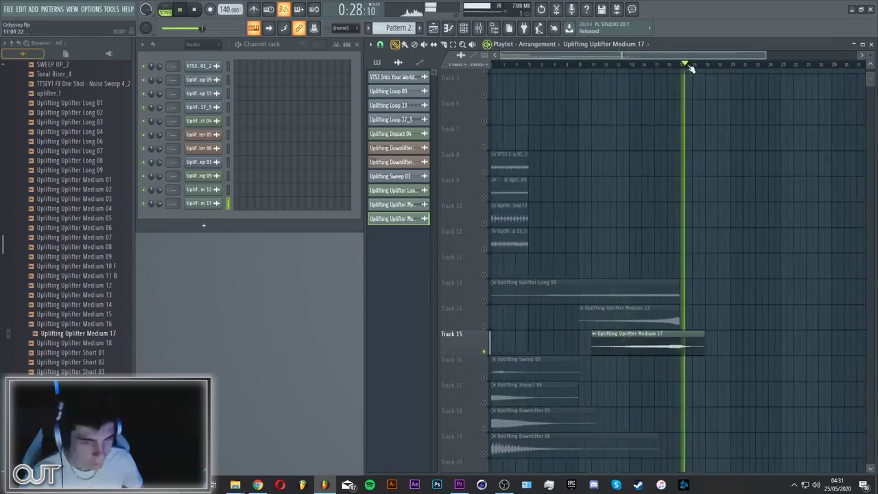
key(space)
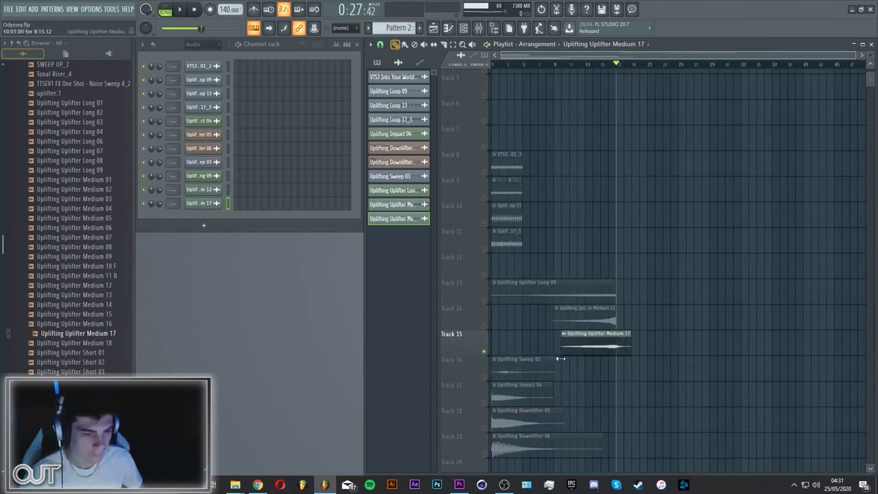
right_click(601, 366)
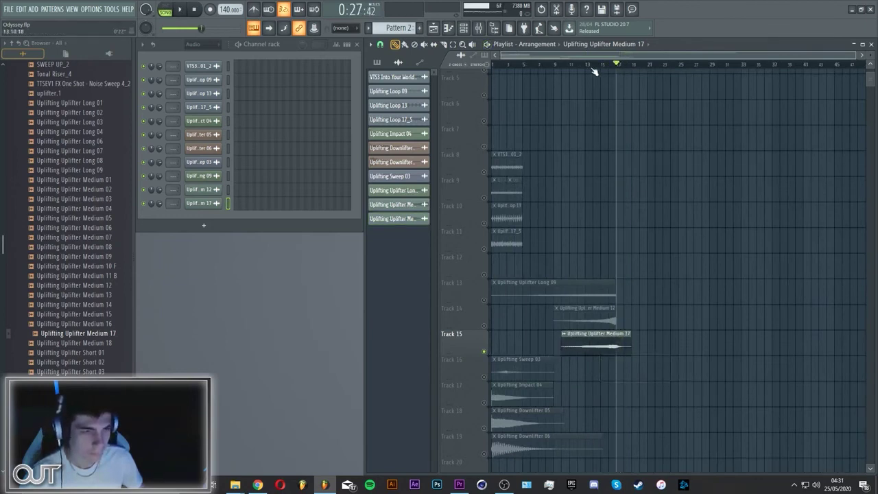
Add Uplifting Uplifter Short 01 to Track 16 at bar 11 and audition it
click(593, 69)
drag(93, 343, 103, 350)
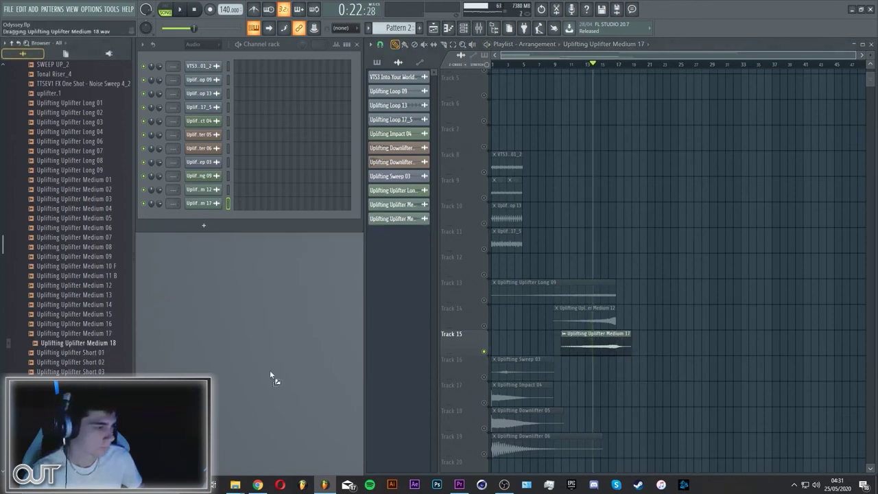
drag(569, 368, 577, 373)
drag(103, 352, 575, 372)
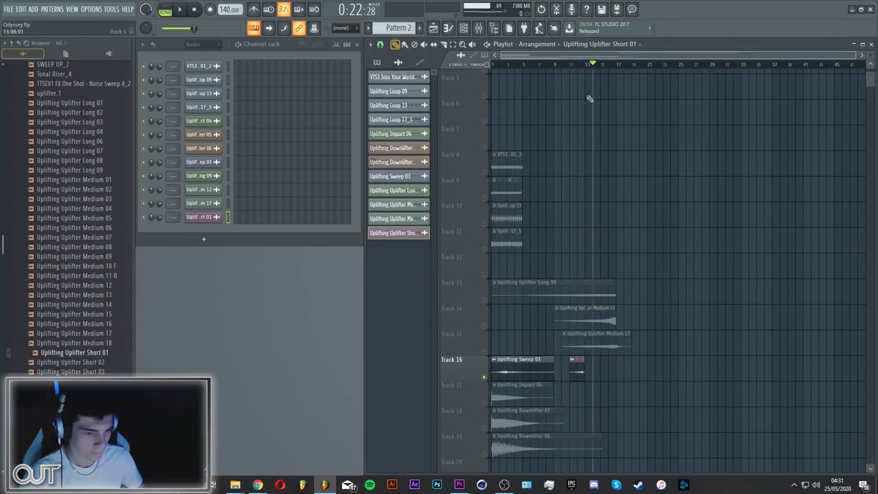
click(573, 68)
key(space)
scroll(579, 68, up, 2)
click(581, 69)
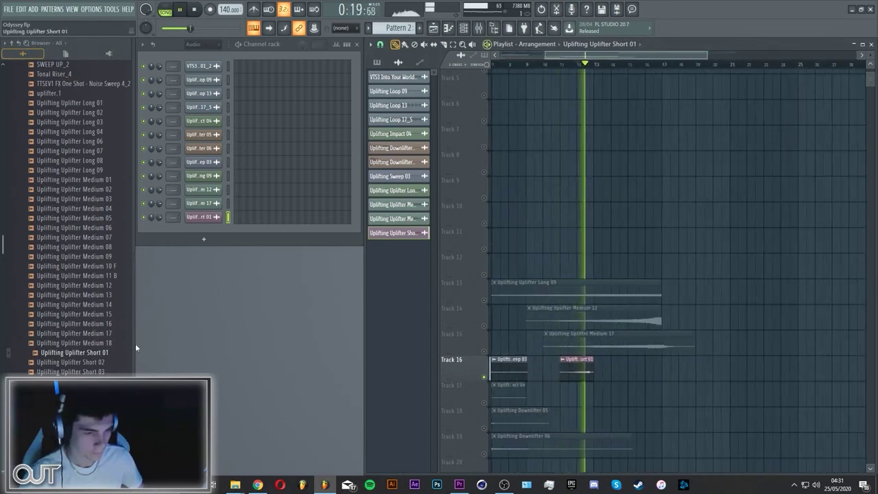
Try Uplifting Uplifter Short 02 and then Short 03 in place of the short uplifter on Track 16
drag(72, 361, 687, 367)
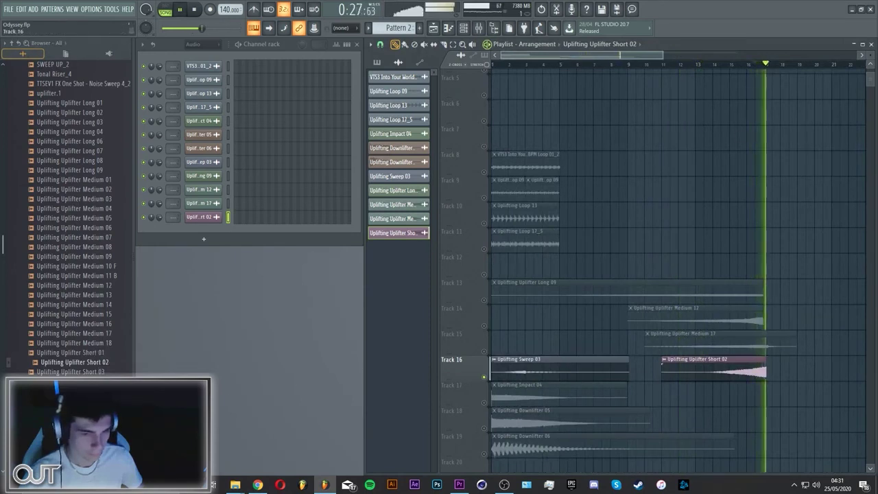
key(space)
drag(74, 371, 696, 373)
key(space)
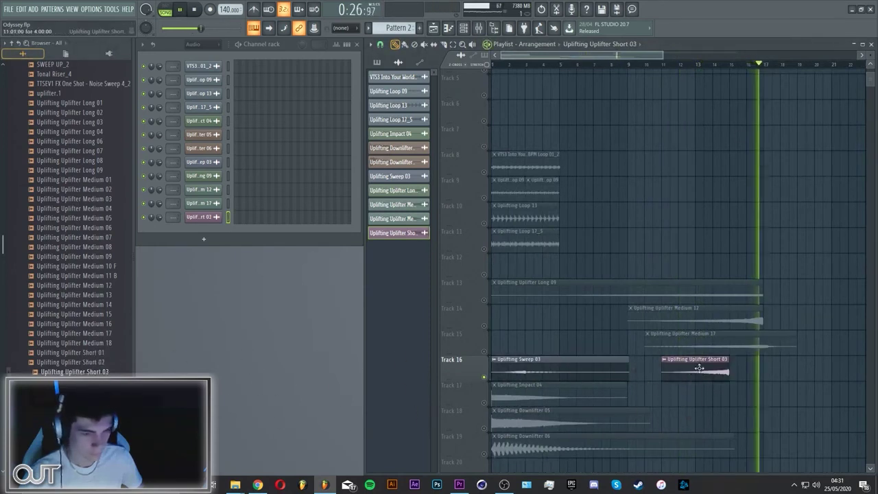
click(723, 66)
Try Uplifting Uplifter Short 04 and then Short 05 on Track 16, playing back each one from around bar 12
drag(74, 381, 681, 368)
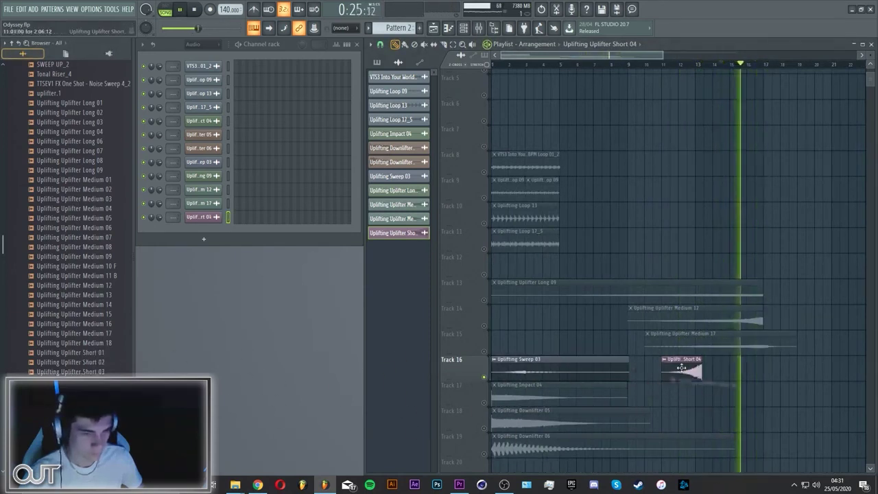
key(space)
click(685, 65)
key(space)
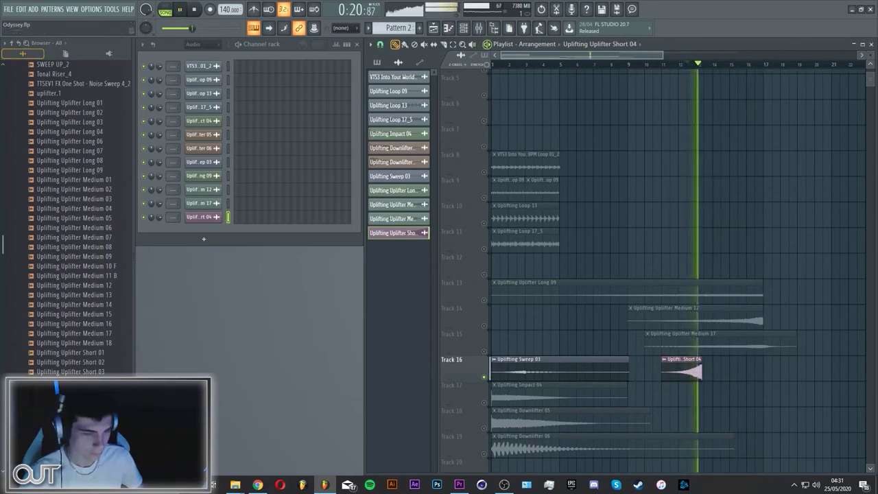
drag(75, 390, 678, 373)
key(space)
key(space)
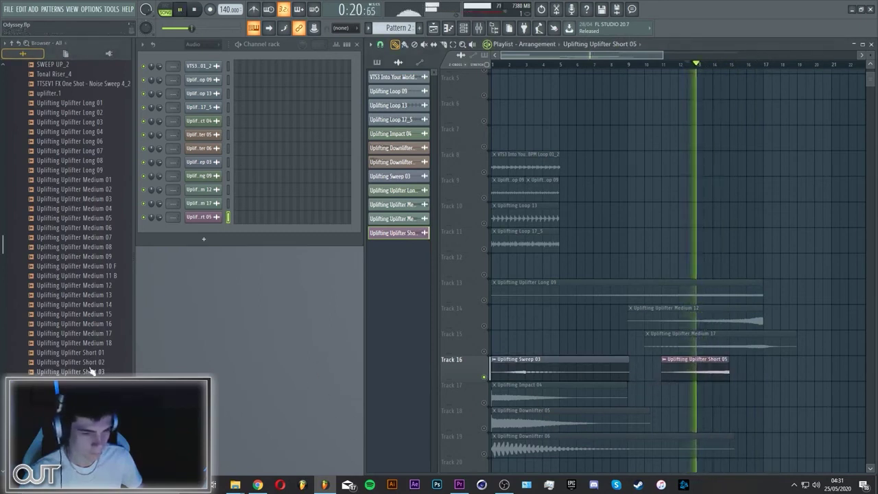
Restore Uplifting Uplifter Short 01 on Track 16, move its clip to bar 15, and open its channel settings
drag(71, 352, 751, 376)
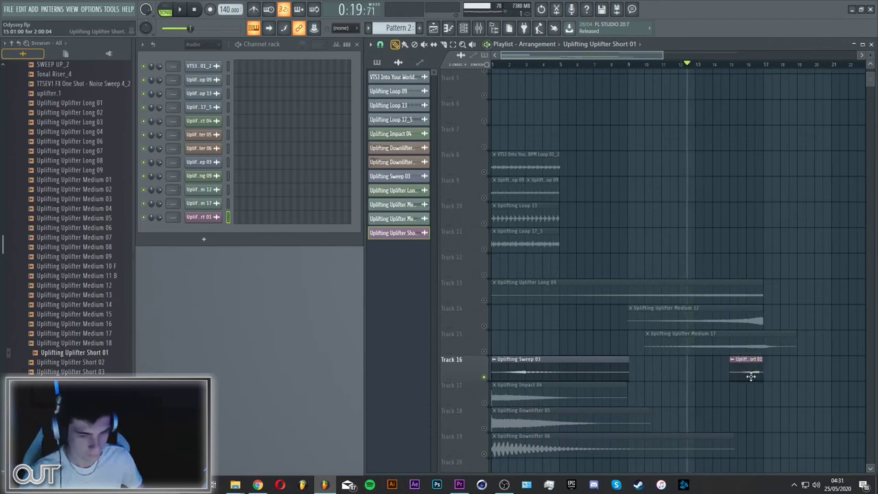
double_click(749, 376)
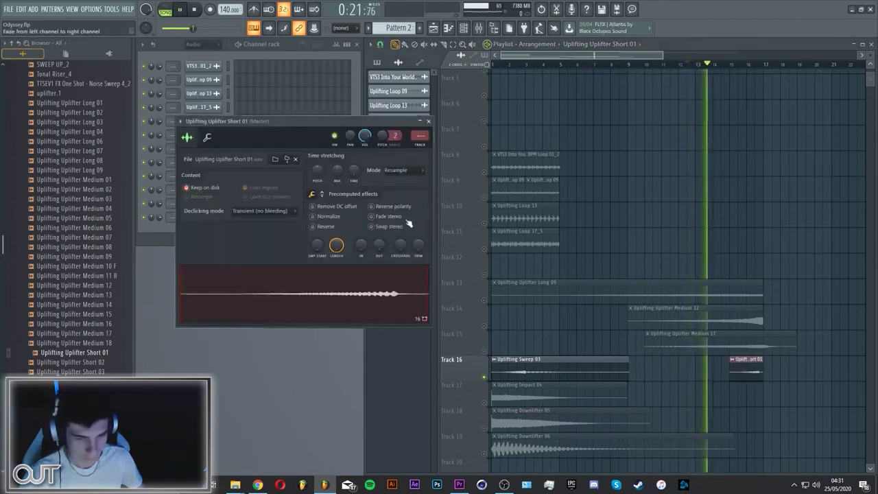
key(space)
Open Uplifting Uplifter Short 01 in the audio editor, delete the marker at its start, and send the edited sample back to its channel
right_click(412, 307)
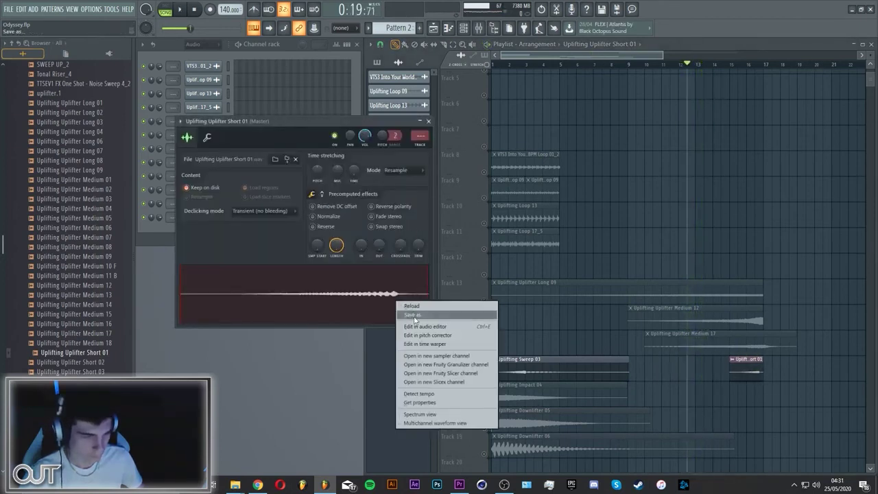
click(415, 327)
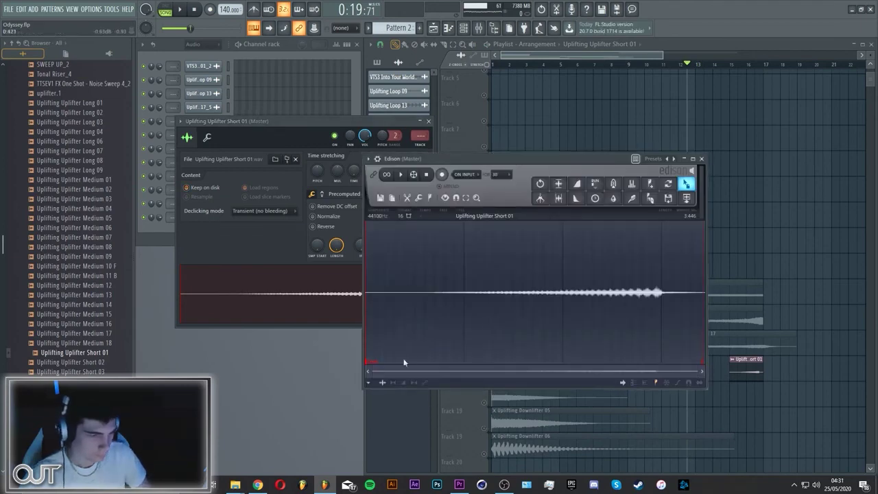
right_click(367, 361)
click(385, 375)
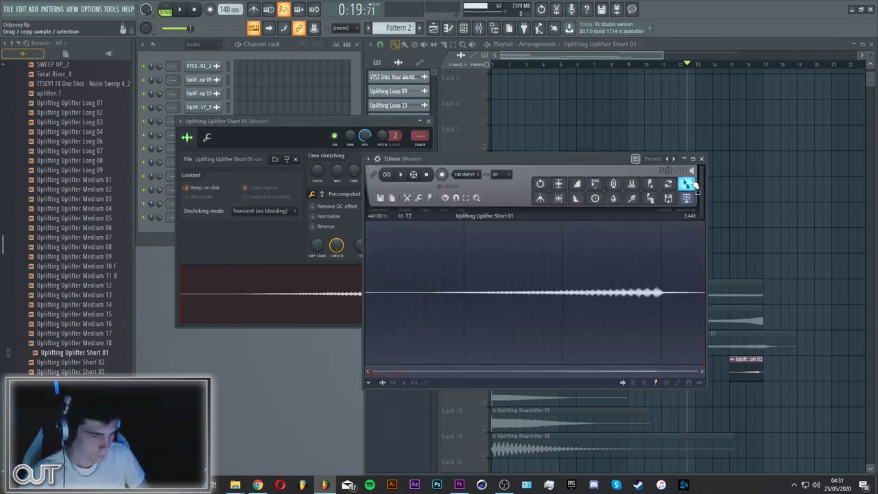
click(652, 184)
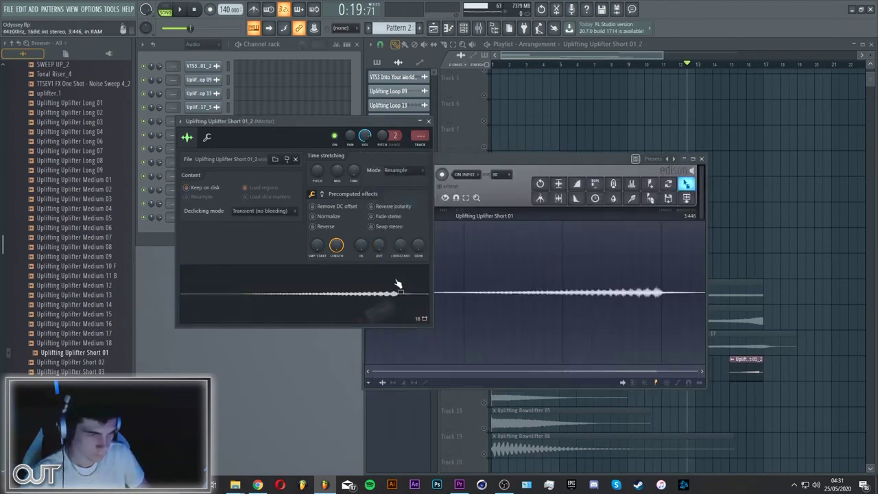
scroll(779, 65, up, 3)
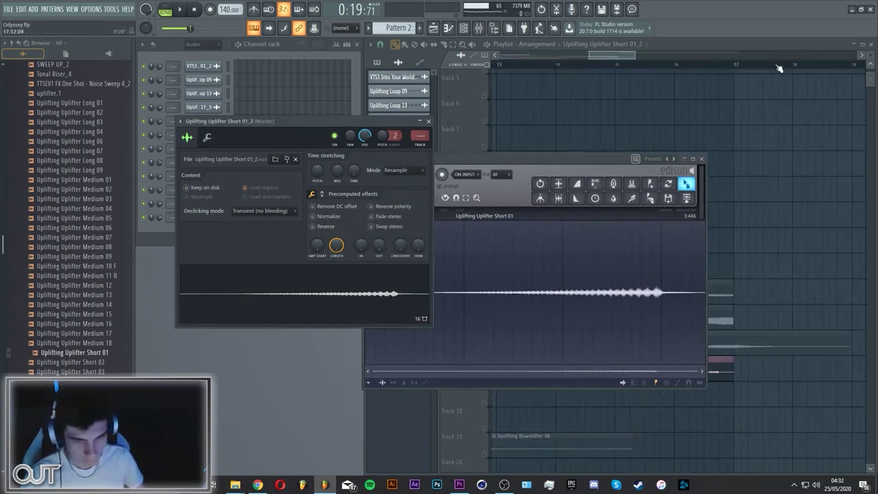
Align the Uplifting Uplifter Short 01_2 clip on Track 16 to start at bar 15 and time-stretch it to end at bar 17
click(728, 64)
scroll(728, 64, up, 2)
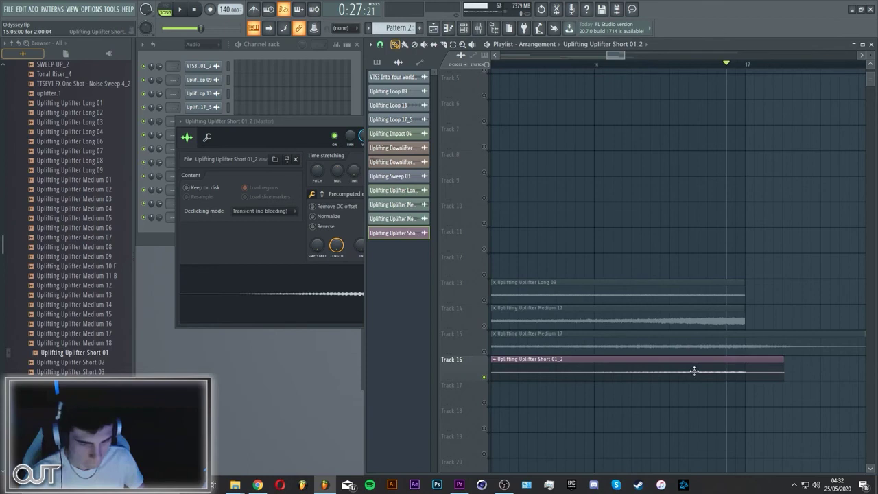
drag(667, 373, 651, 373)
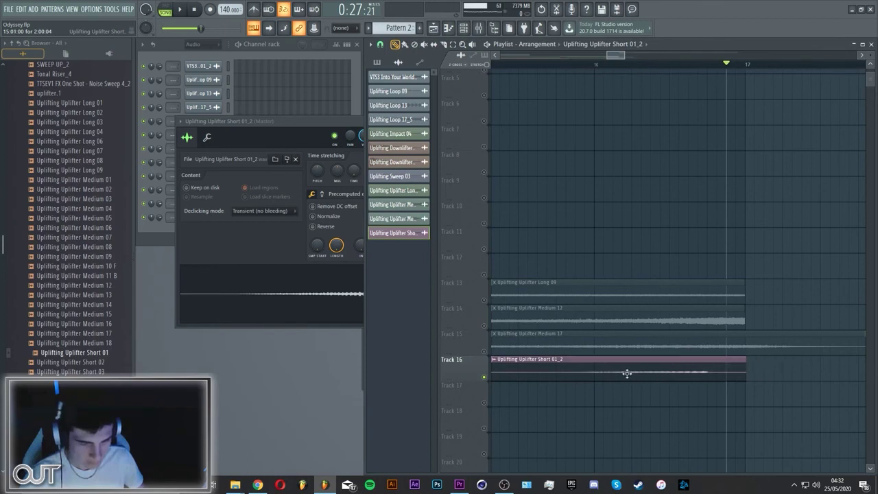
scroll(696, 65, down, 2)
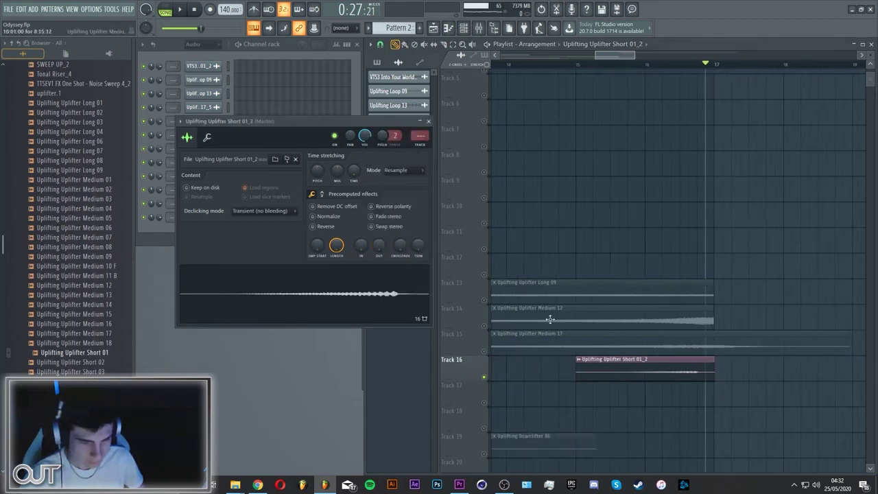
drag(356, 178, 356, 168)
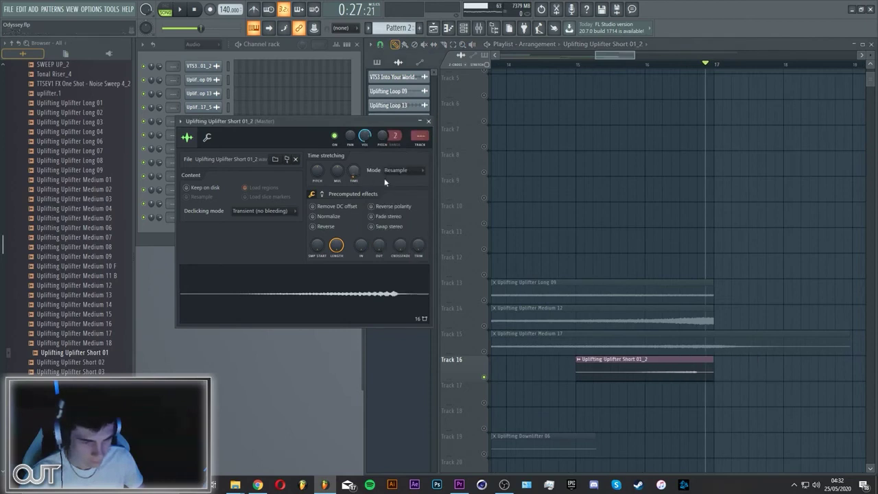
Play back the short uplifter on Track 16 from around bar 16
key(space)
key(space)
click(647, 66)
key(space)
scroll(674, 66, up, 3)
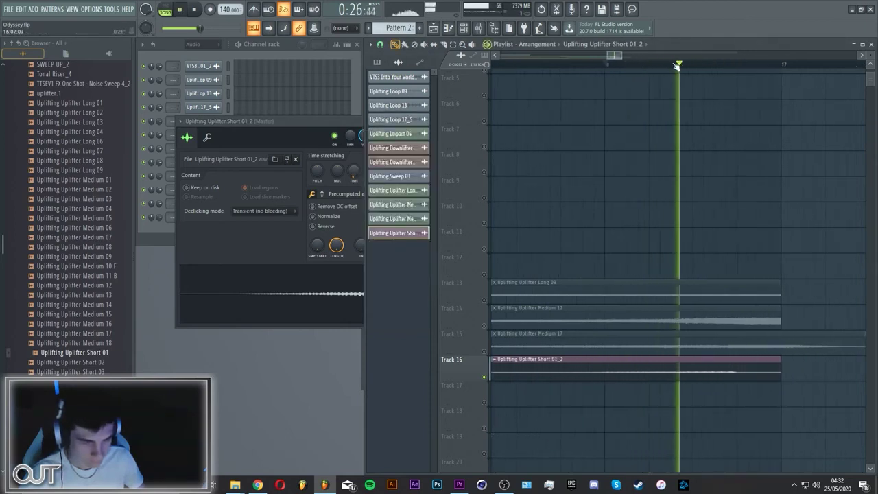
key(space)
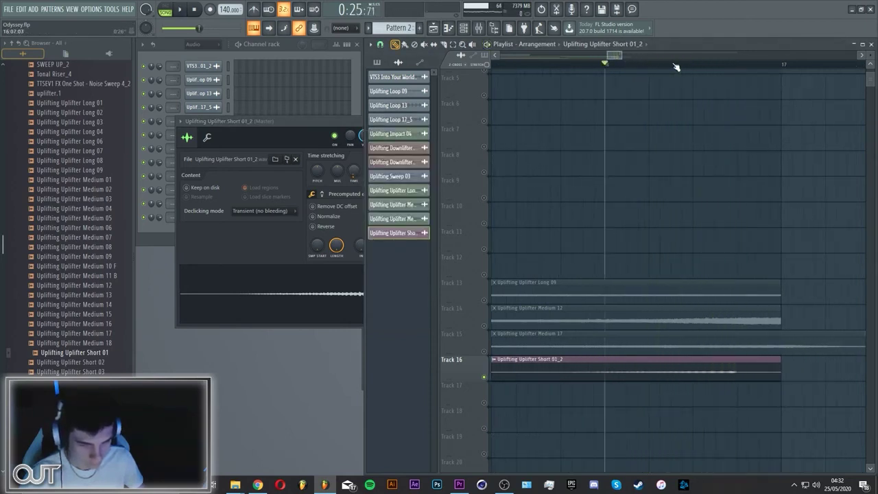
scroll(676, 66, down, 2)
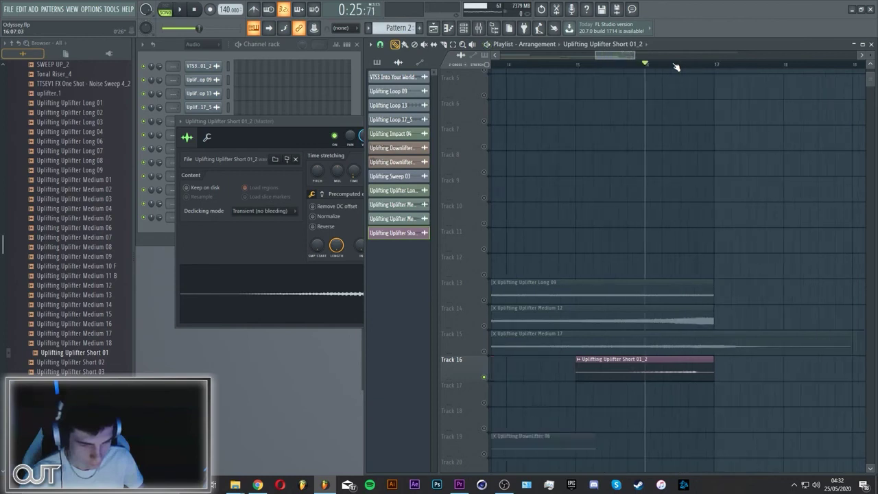
Open Uplifting Uplifter Short 01_2 in the audio editor, try detecting its pitch regions, and close the editor without sending anything back
click(379, 299)
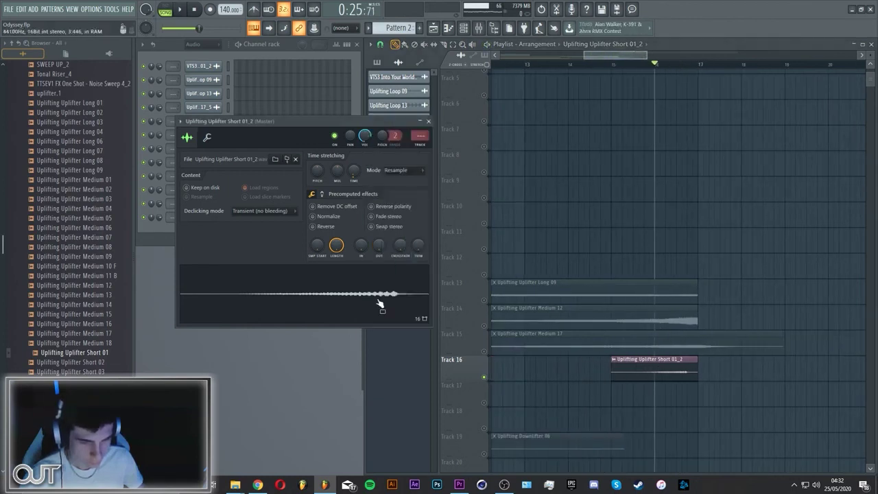
right_click(379, 300)
click(410, 325)
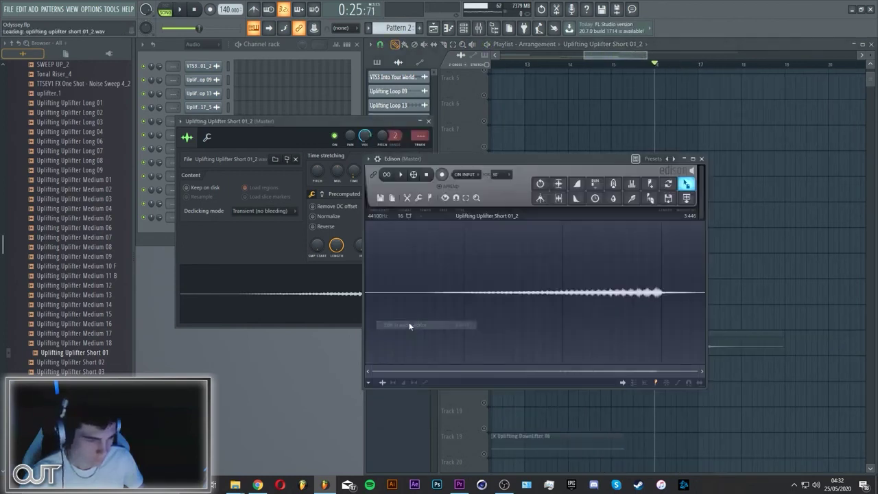
click(430, 201)
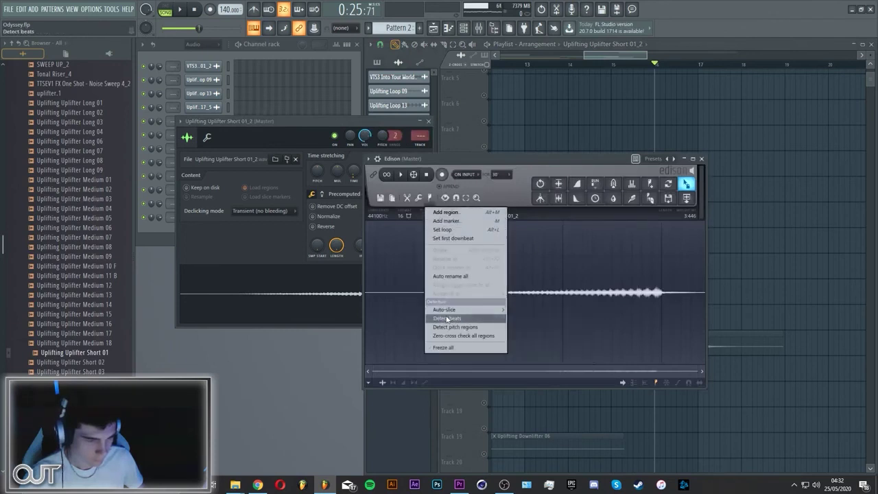
click(447, 319)
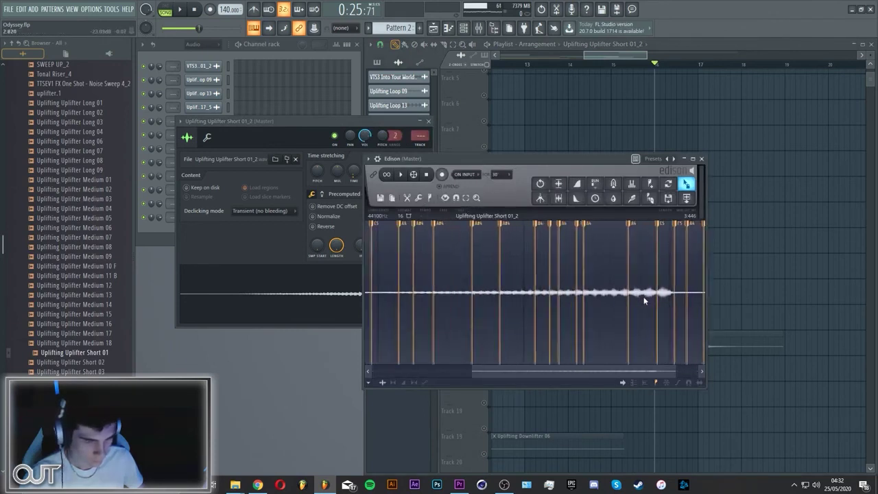
scroll(643, 301, down, 2)
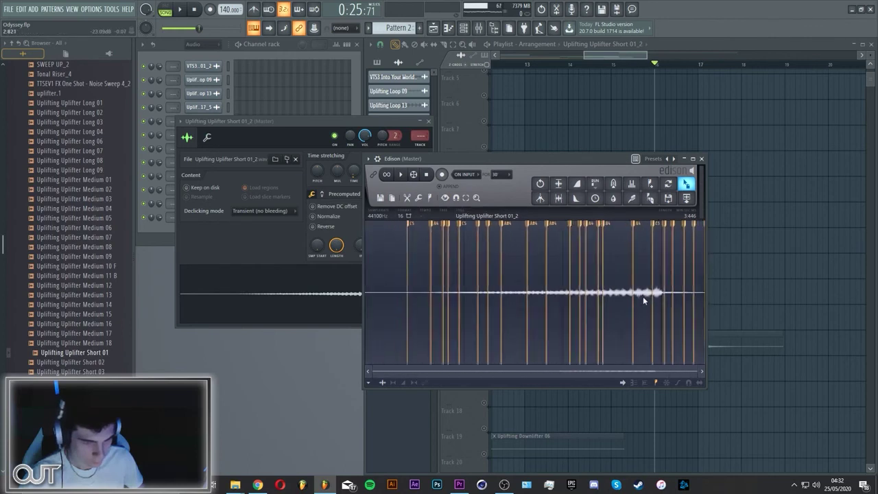
key(Escape)
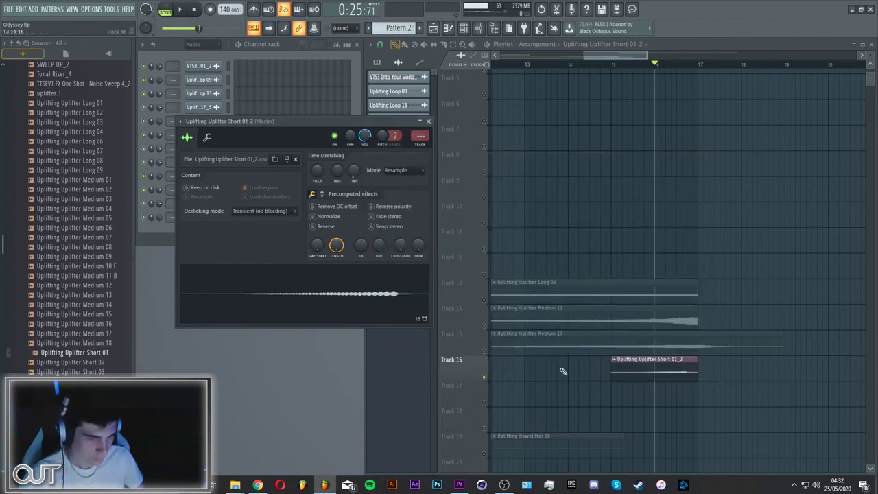
Select bars 15 to 17 in the playlist and consolidate Track 16 from the track start
drag(620, 70, 701, 74)
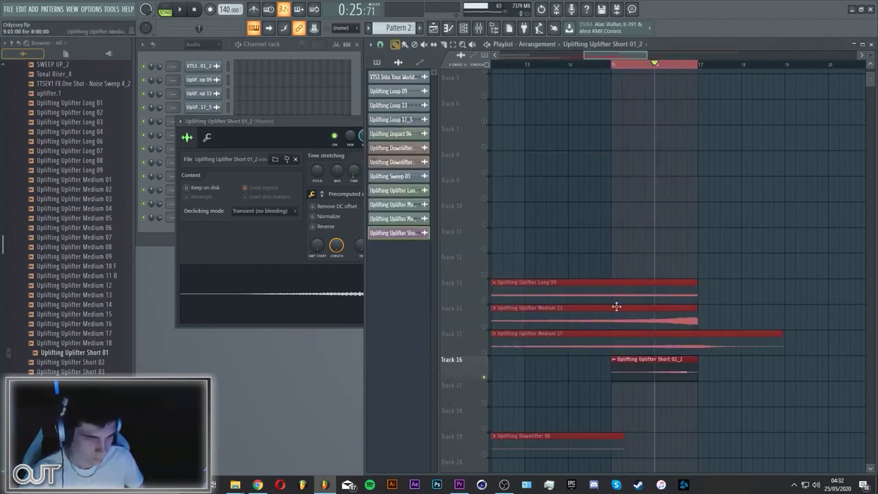
right_click(473, 367)
mouse_move(522, 404)
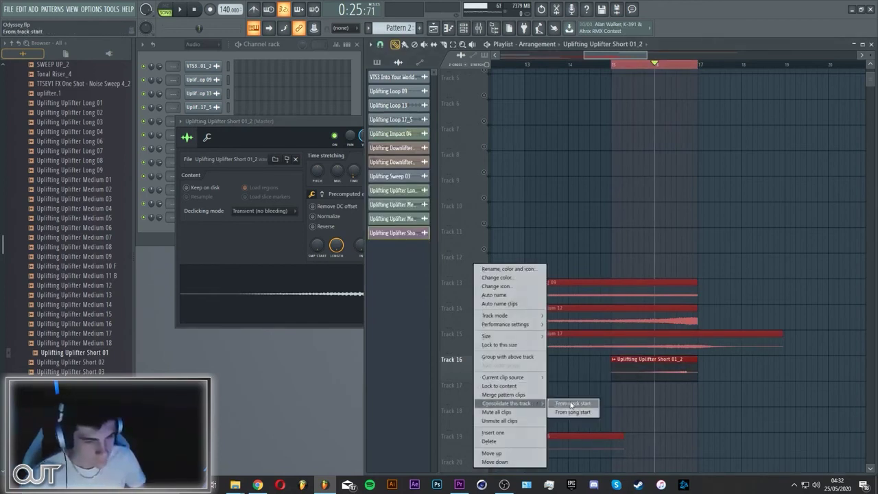
click(571, 404)
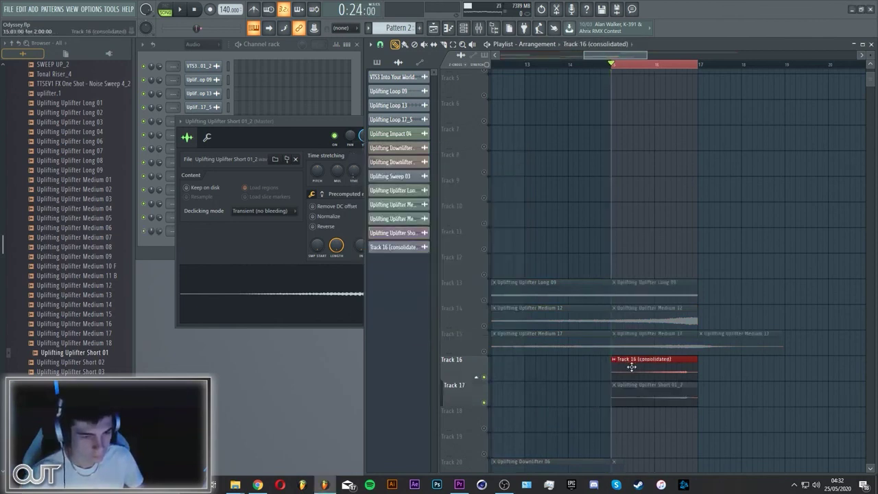
Save the consolidated Track 16 sample over Uplifting Uplifter Short 01.wav in the sample pack's OSS1 - Uplifters folder
double_click(630, 367)
right_click(380, 318)
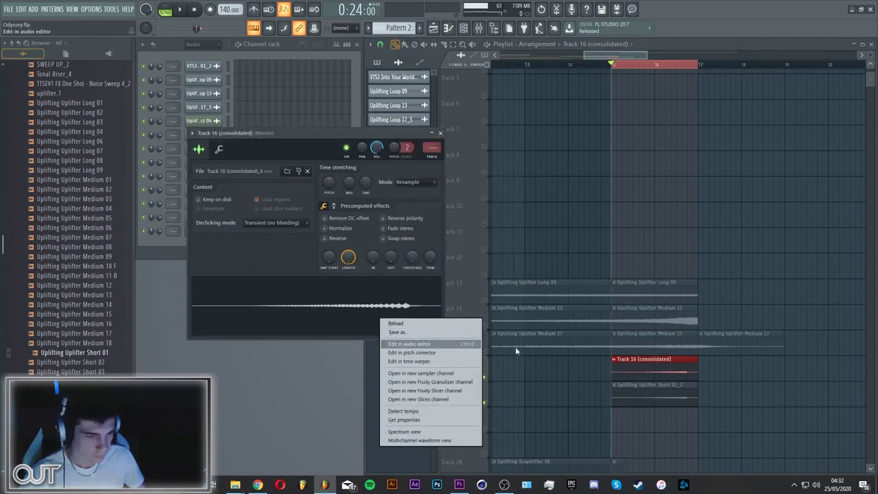
click(397, 332)
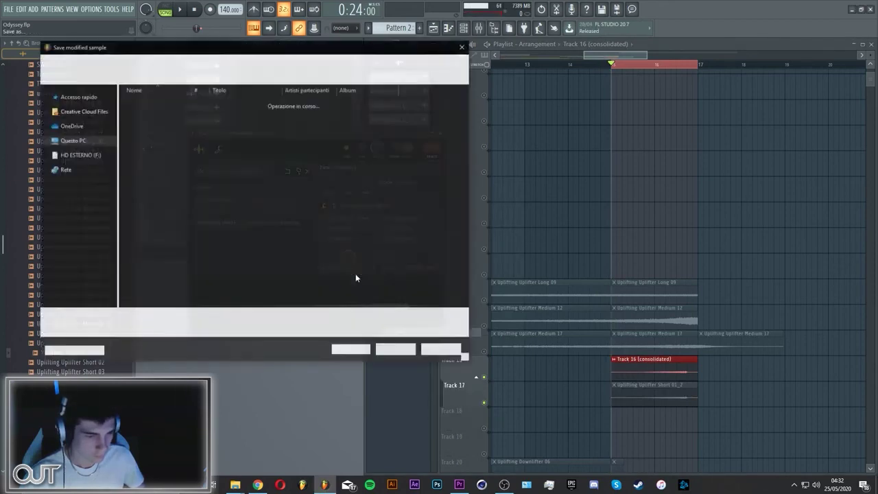
click(68, 99)
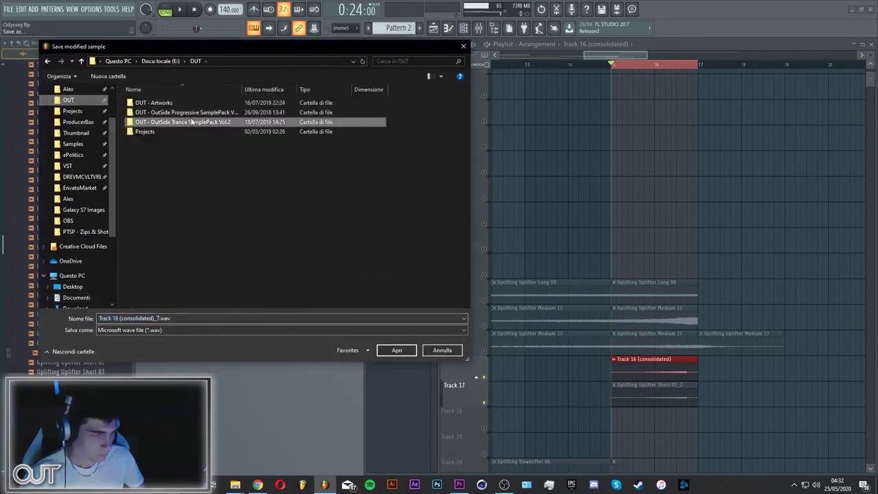
double_click(190, 120)
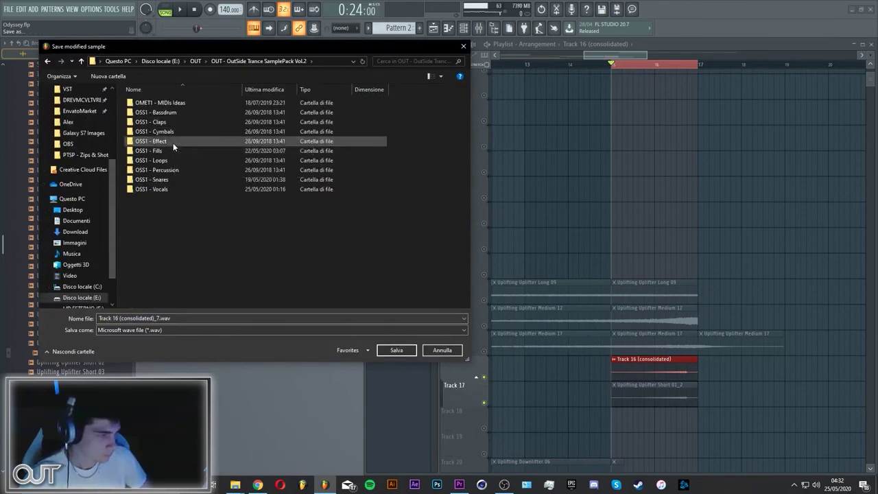
double_click(173, 142)
double_click(180, 154)
scroll(181, 156, down, 10)
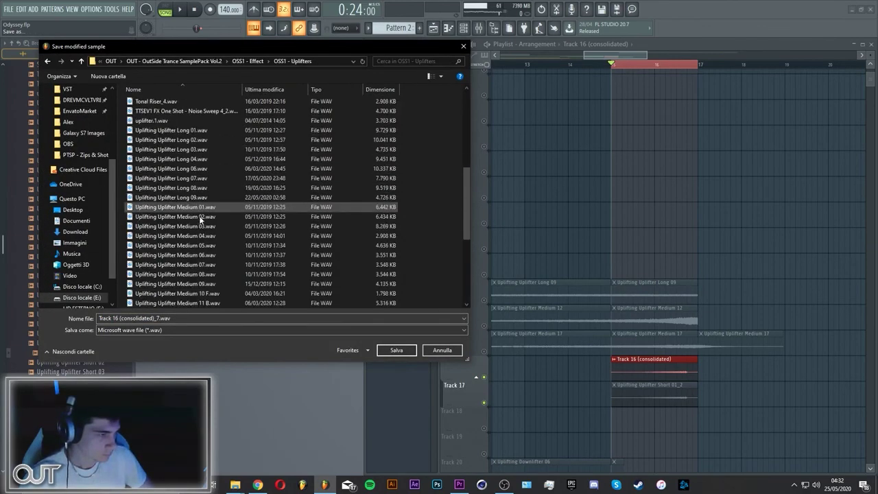
click(205, 208)
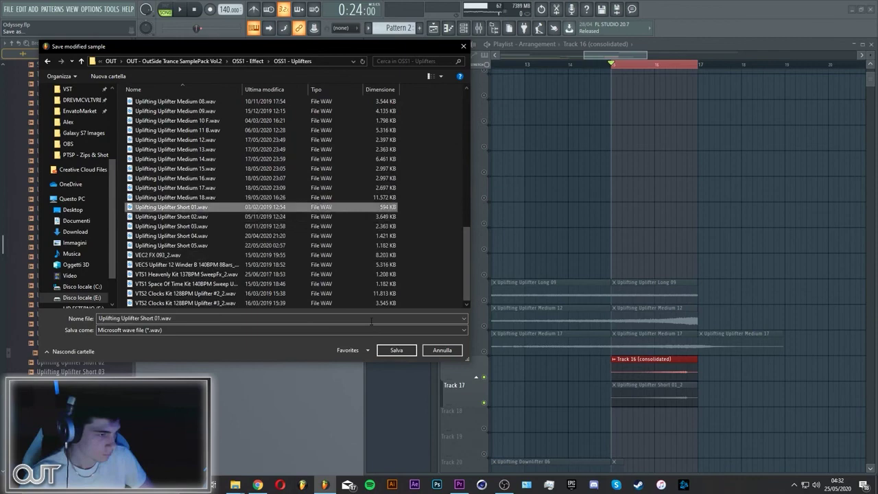
click(397, 350)
click(456, 245)
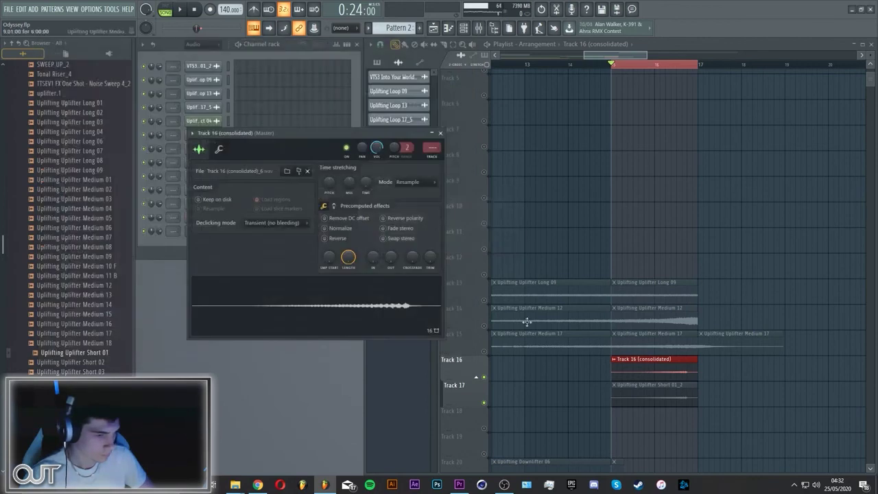
Close the consolidated channel's settings and delete the Uplifting Uplifter Short 01_2 channel
click(440, 133)
right_click(209, 216)
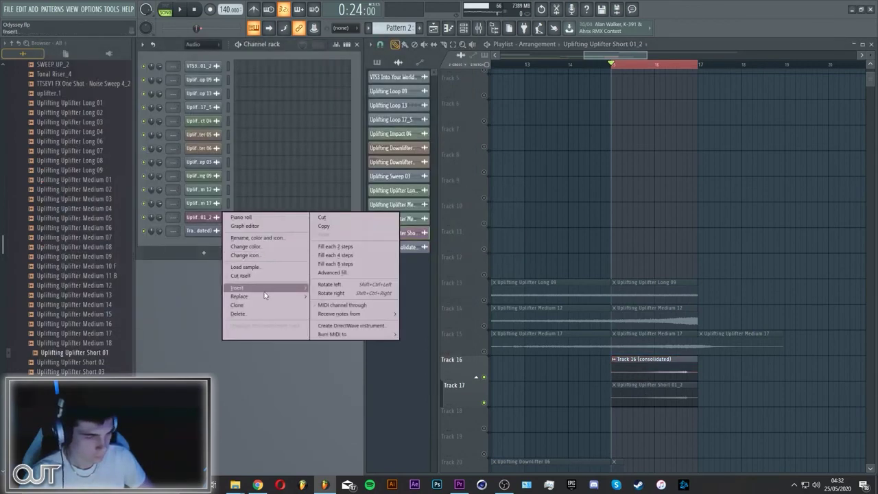
click(263, 313)
click(483, 273)
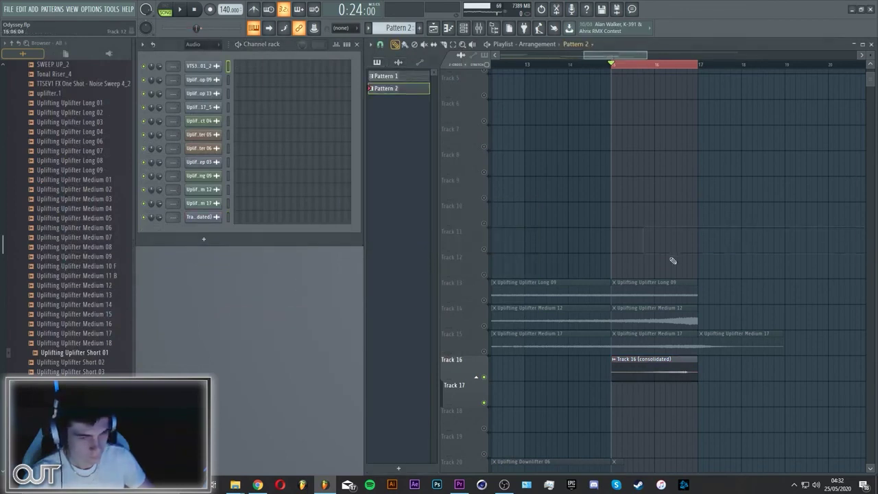
Delete the uplifter pieces split off after bar 15 on Tracks 13 to 15 and extend the original clips over the gaps
right_click(667, 281)
right_click(658, 312)
right_click(661, 343)
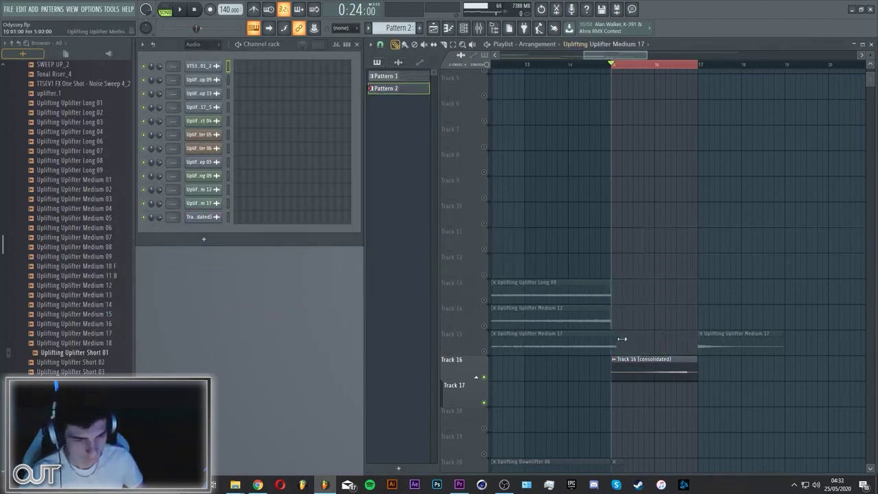
right_click(779, 339)
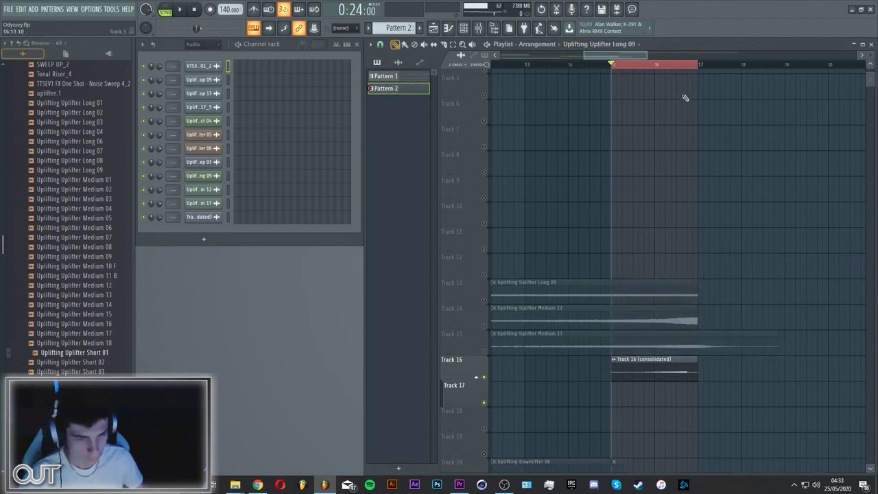
Delete the Pattern 1 piece between bars 15 and 17 and extend the preceding Pattern 1 clip to bar 17
ctrl+scroll(683, 102, down, 3)
scroll(689, 304, up, 4)
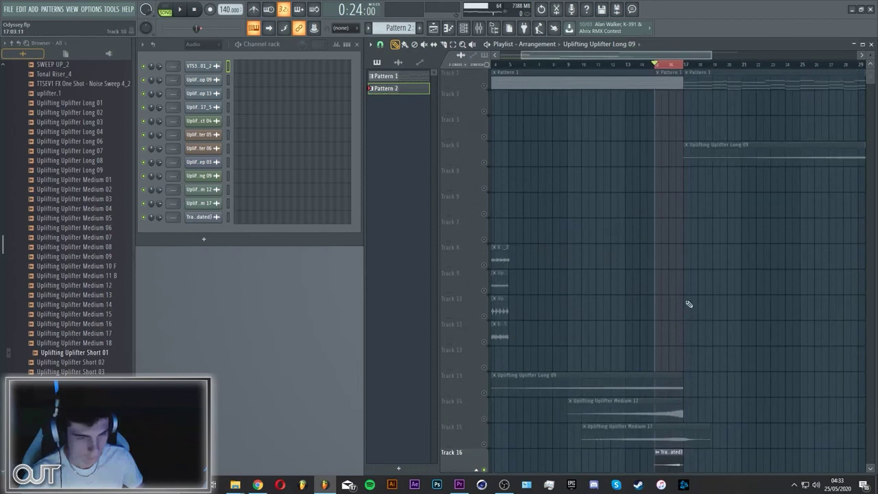
right_click(678, 85)
click(653, 71)
ctrl+scroll(678, 71, down, 3)
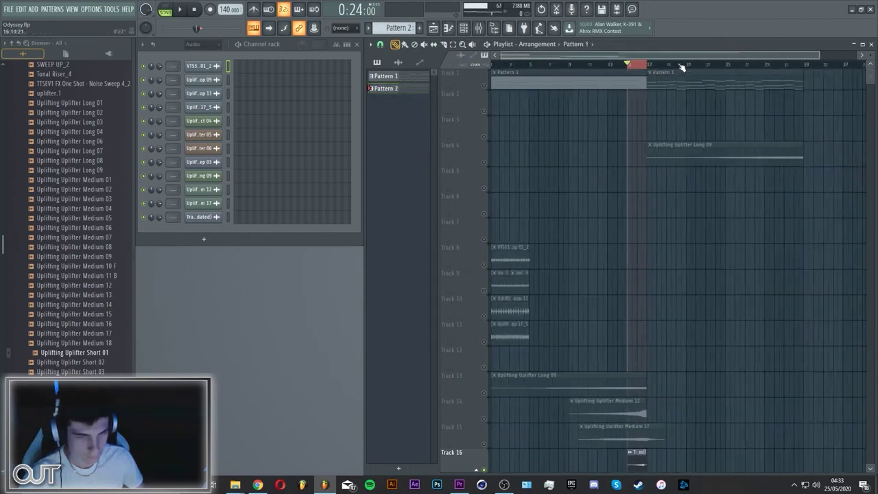
Move the consolidated Track 16 clip about one beat later while looping bars 15 to 17, then stop playback and clear the time selection
scroll(676, 157, down, 1)
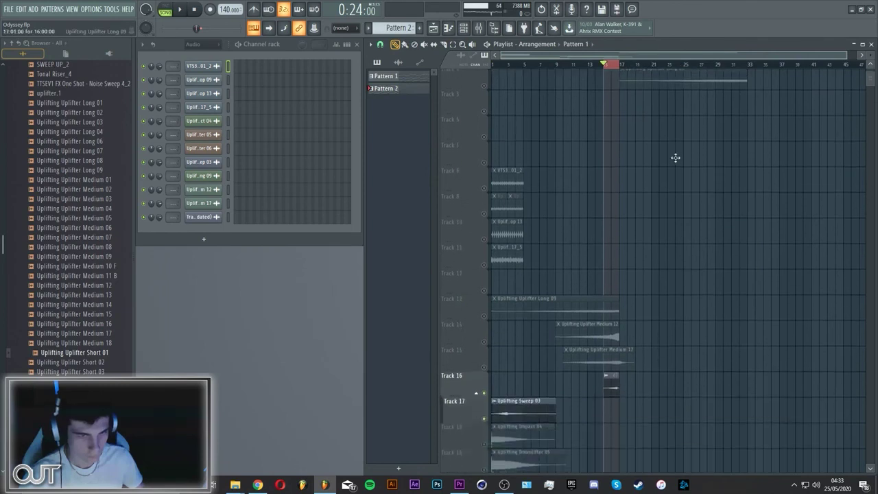
scroll(666, 122, down, 2)
key(space)
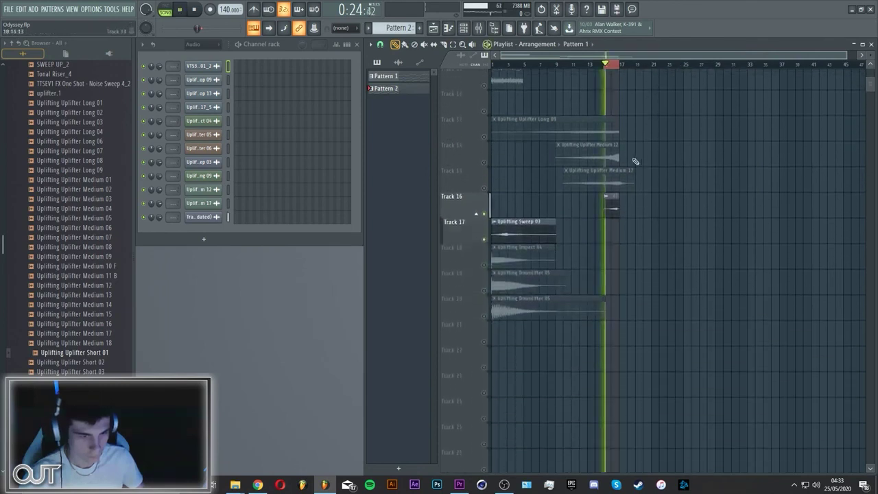
scroll(620, 66, up, 4)
drag(604, 204, 615, 204)
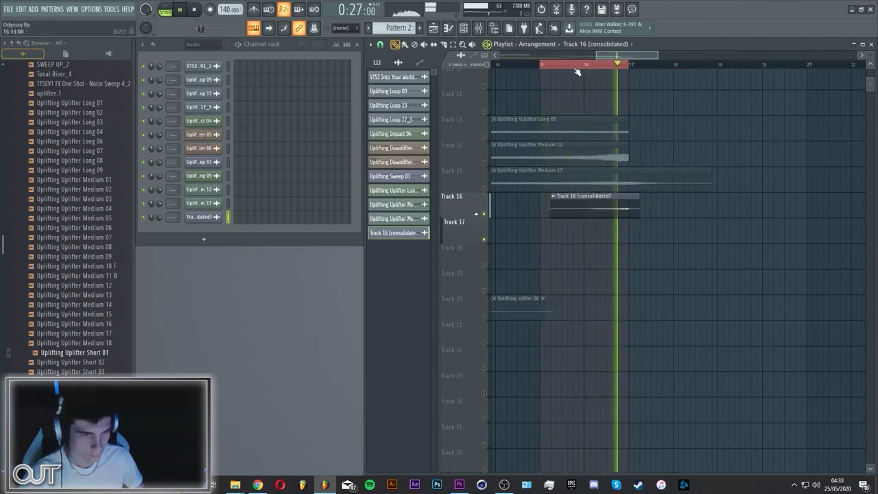
scroll(578, 73, down, 3)
scroll(578, 72, down, 3)
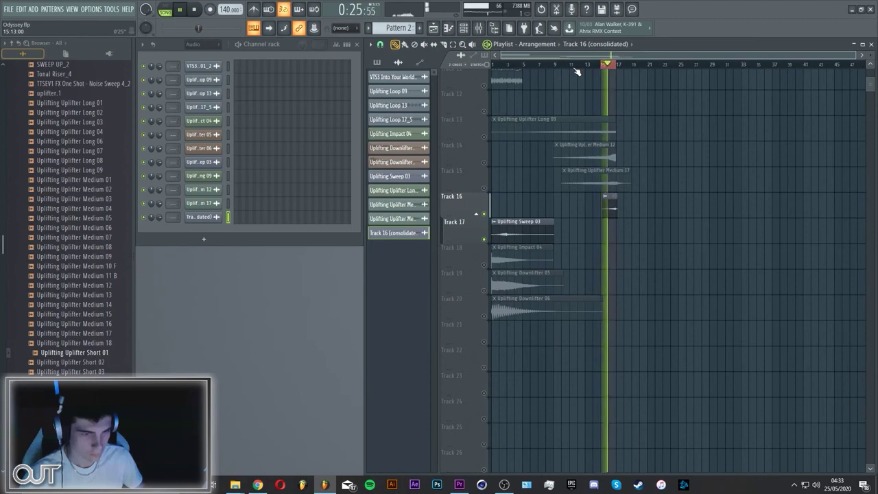
key(space)
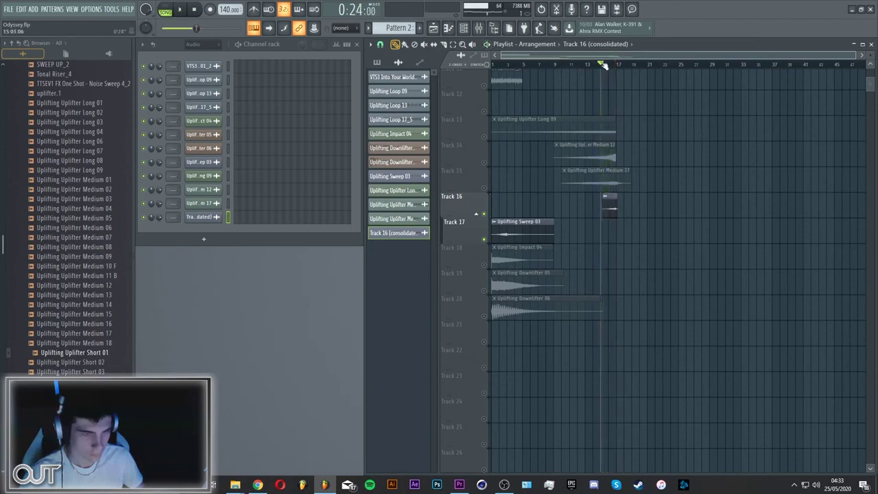
scroll(607, 67, up, 4)
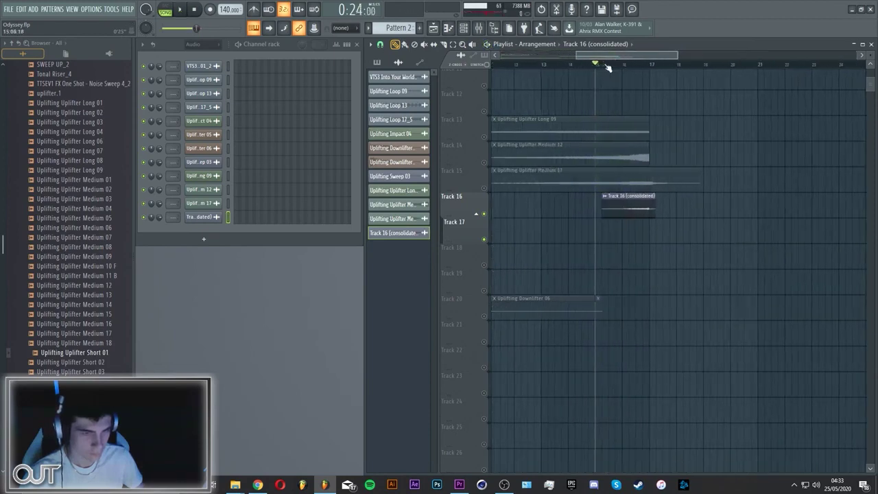
Move the consolidated Track 16 clip to the empty area around bar 41 and time-select bars 41 to 43
drag(662, 206, 734, 198)
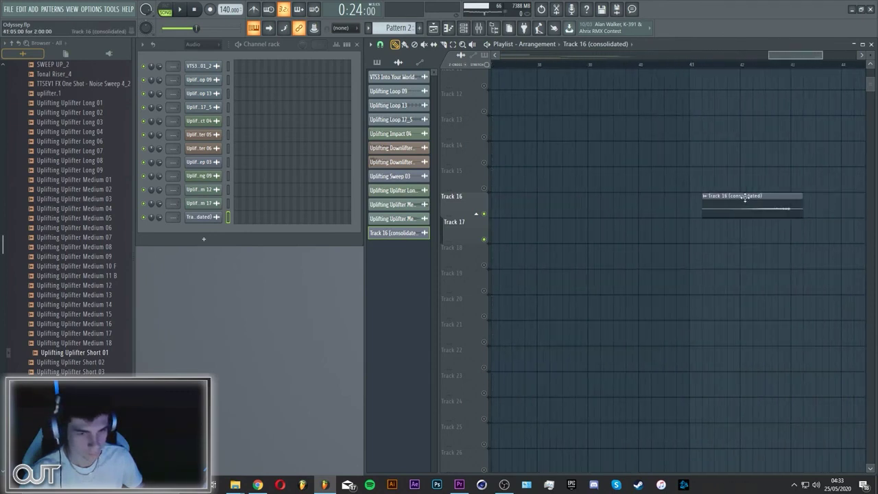
drag(791, 64, 692, 67)
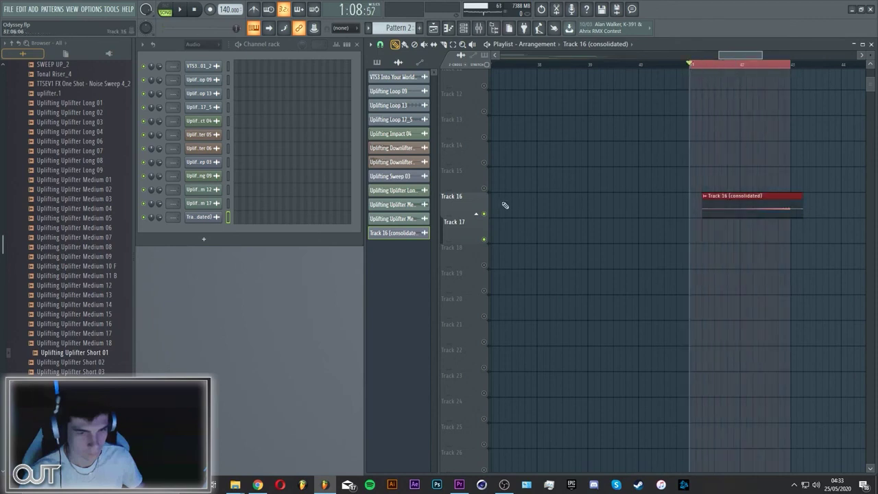
right_click(459, 195)
mouse_move(513, 271)
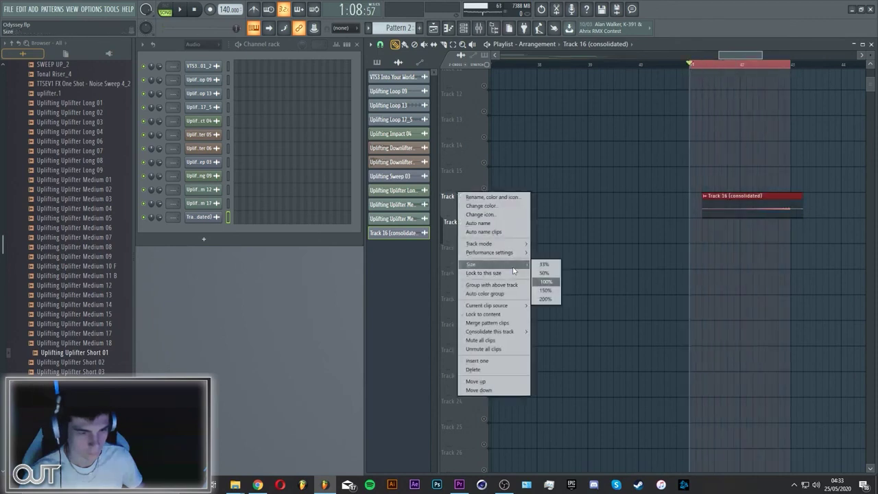
click(444, 229)
click(477, 217)
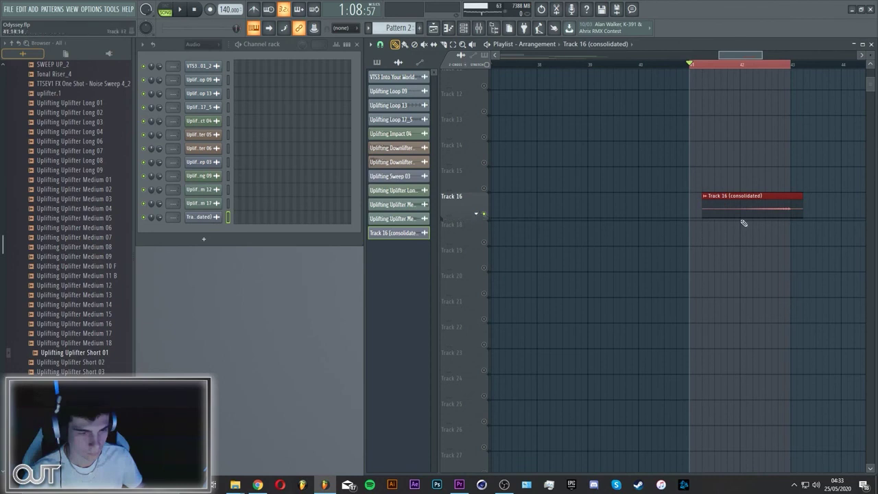
drag(486, 219, 469, 229)
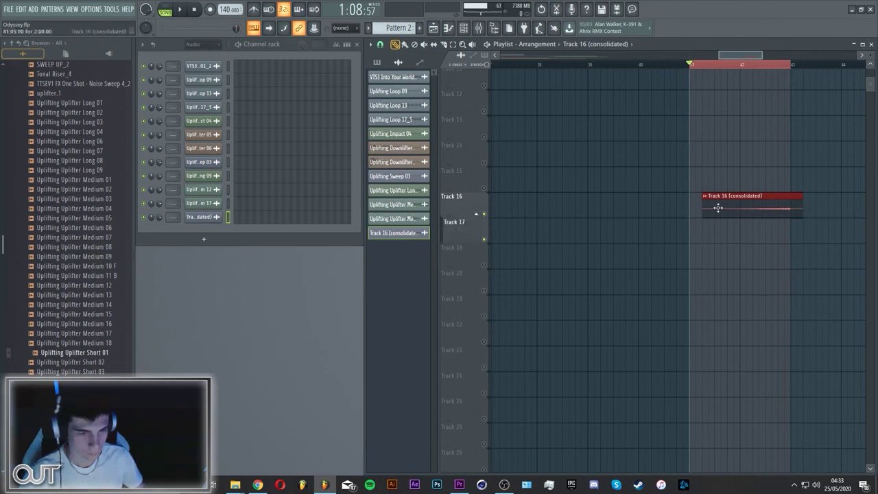
Move the clip down to Track 17 and consolidate that track from track start, rendering the selected bars to a 16-bit stereo WAV
drag(718, 208, 715, 239)
right_click(464, 219)
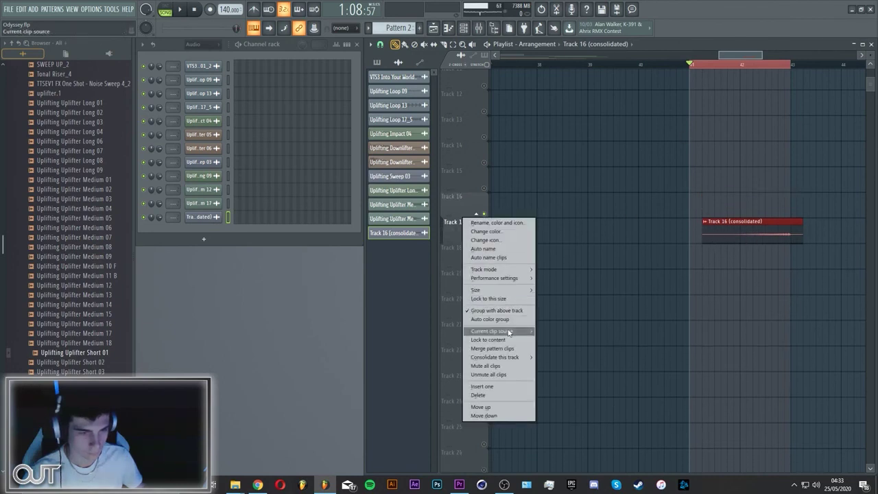
click(559, 357)
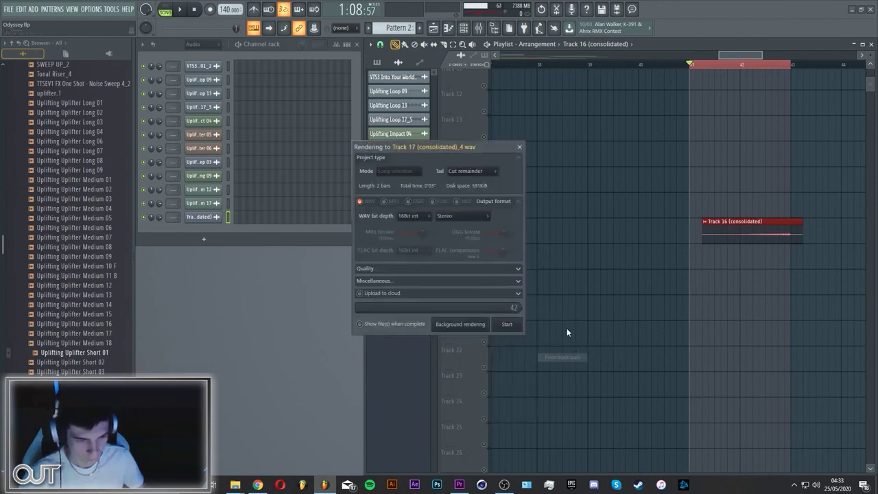
click(508, 325)
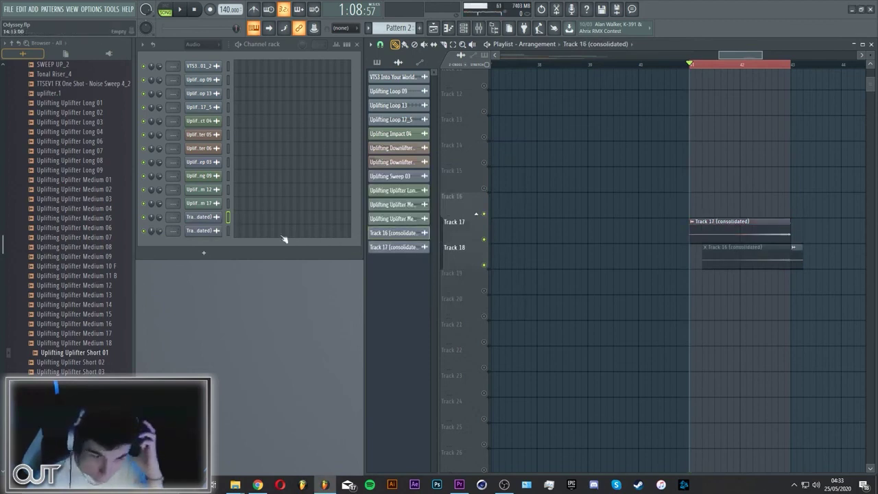
Delete the superseded Track 16 (consolidated) channel and confirm the deletion
right_click(206, 217)
click(261, 315)
click(480, 273)
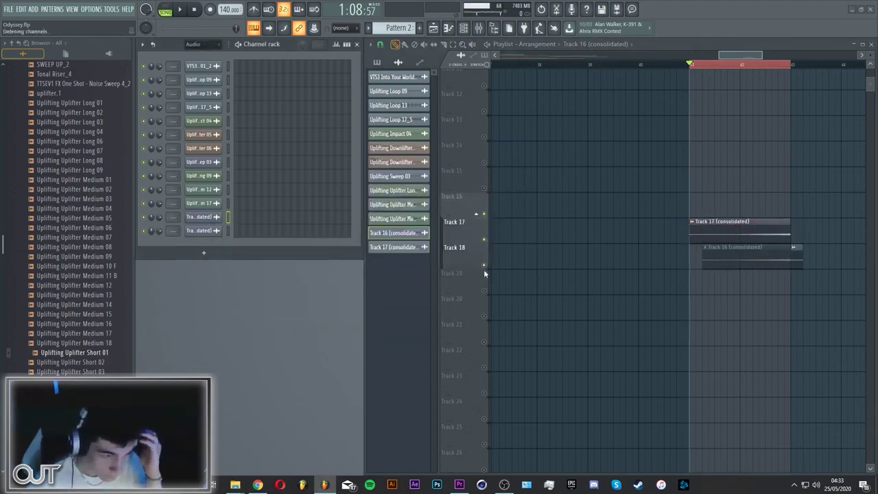
Start saving the Track 17 (consolidated) sample under a new location, choosing the OSS1 - Uplifters folder of OutSide Trance SamplePack Vol.2
double_click(737, 231)
right_click(359, 307)
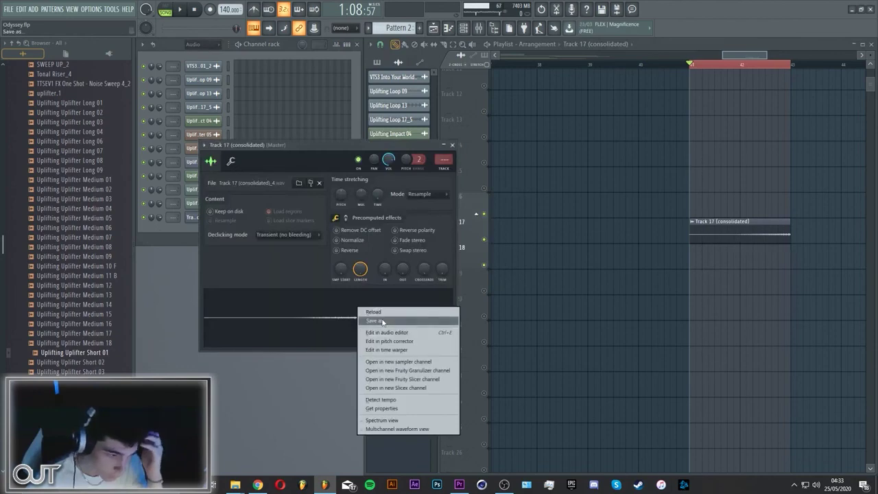
click(374, 321)
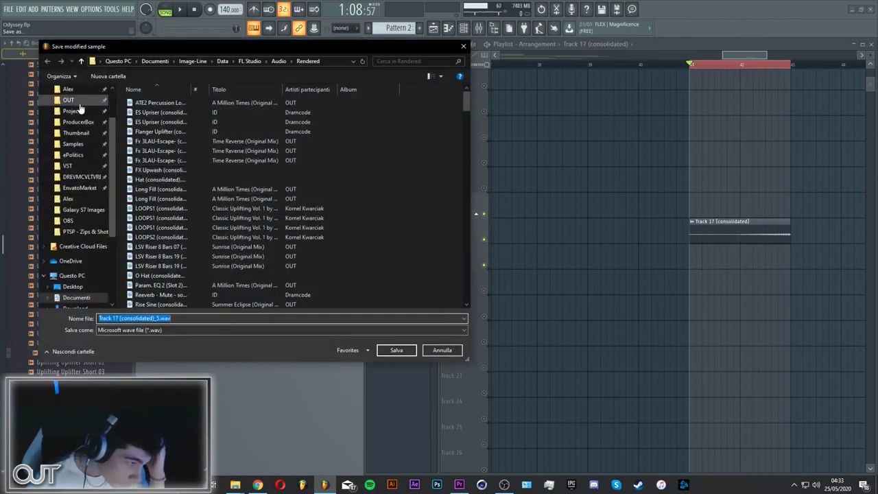
click(68, 100)
double_click(180, 121)
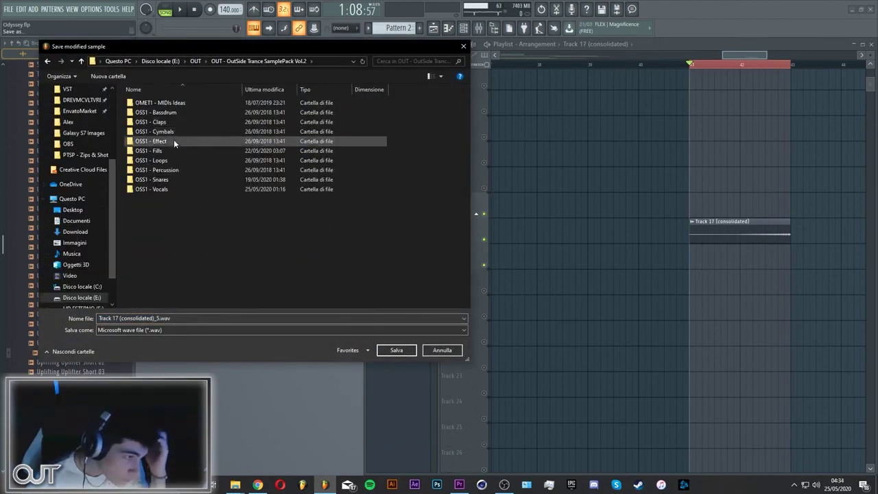
click(174, 141)
double_click(174, 141)
double_click(172, 151)
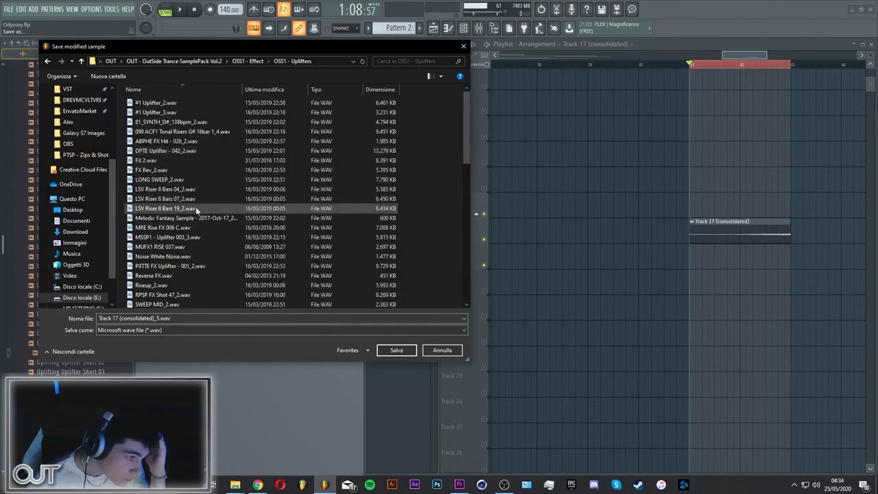
Save the sample over Uplifting Uplifter Short 01.wav, confirm the replacement and close the channel settings
scroll(196, 226, down, 5)
scroll(199, 253, down, 5)
click(204, 208)
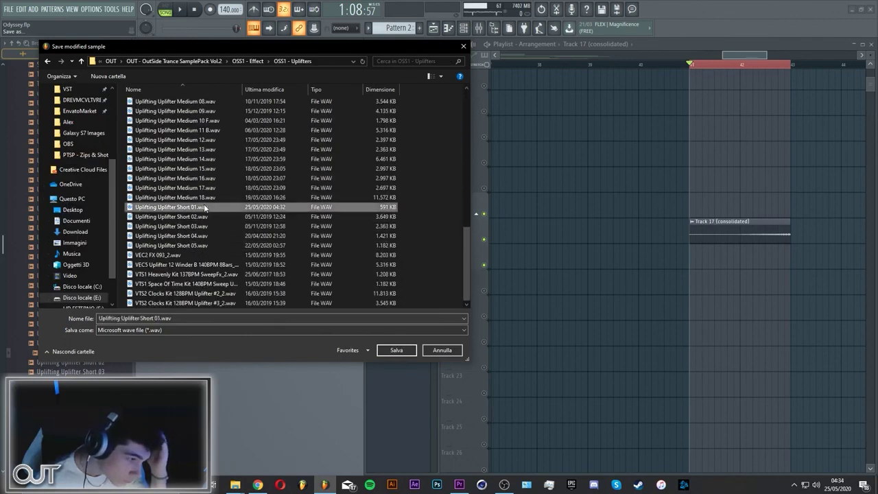
click(405, 350)
click(466, 245)
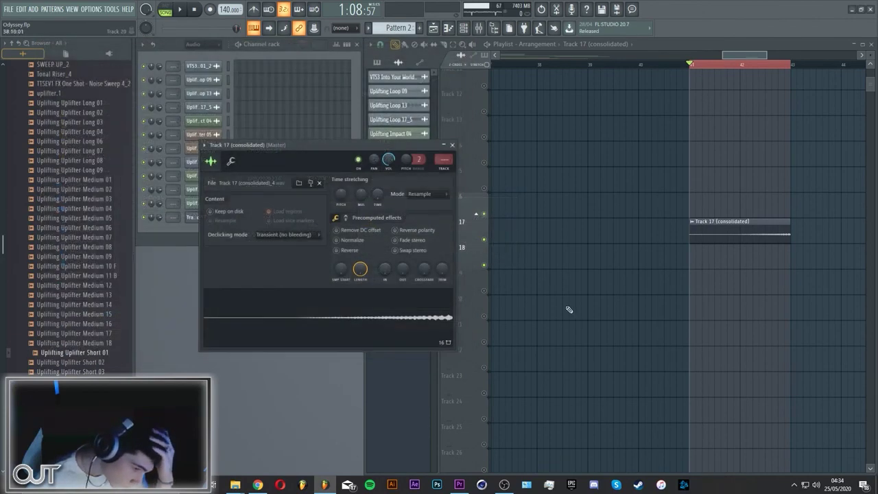
click(452, 145)
Move the Track 17 (consolidated) clip to Track 16 between bars 15 and 17 and play the song from about bar 15
scroll(714, 68, down, 5)
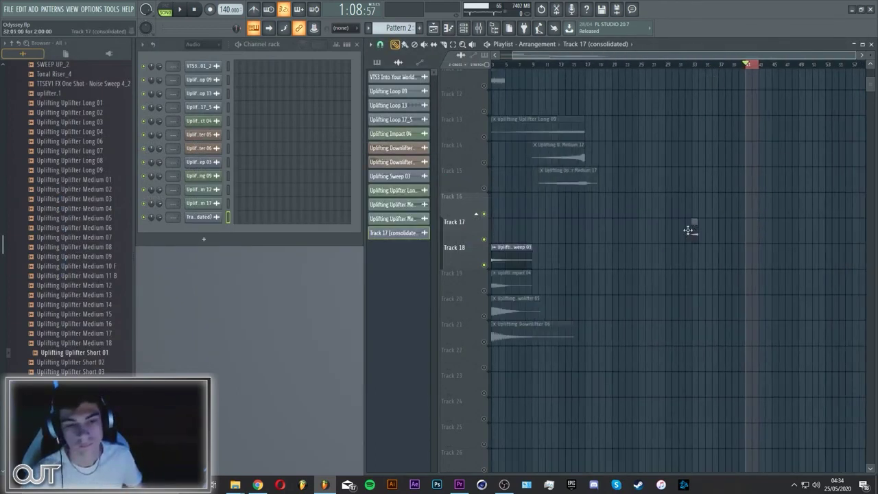
click(580, 66)
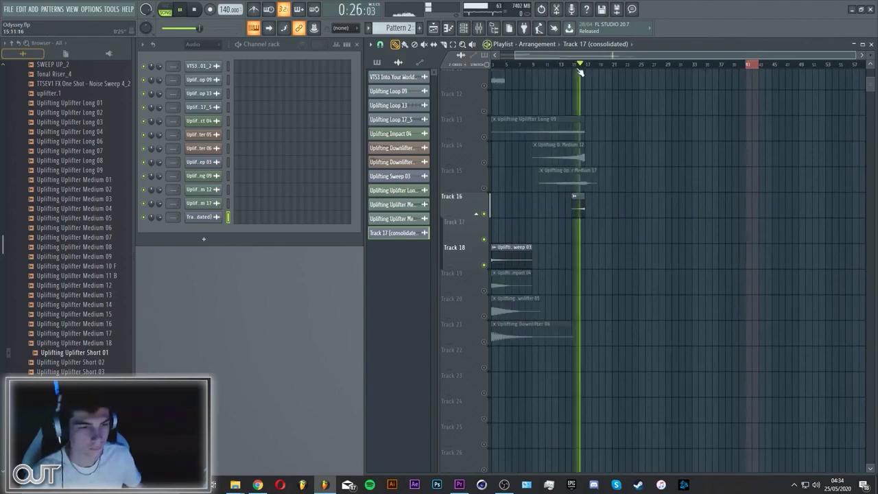